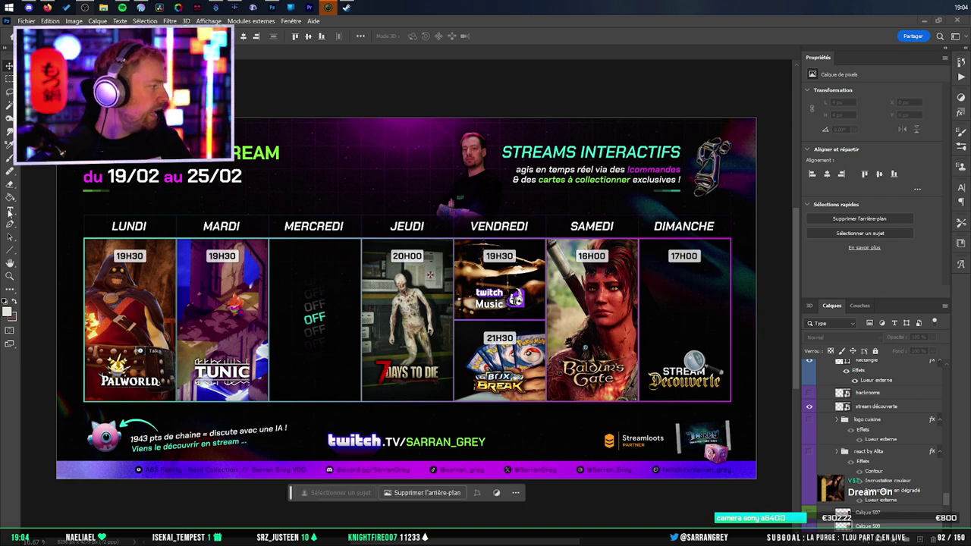
Change the Dimanche column's start time to 16H00 with the Horizontal Type tool, and return to the Move tool.
left_click(10, 211)
scroll(276, 269, "up", 2)
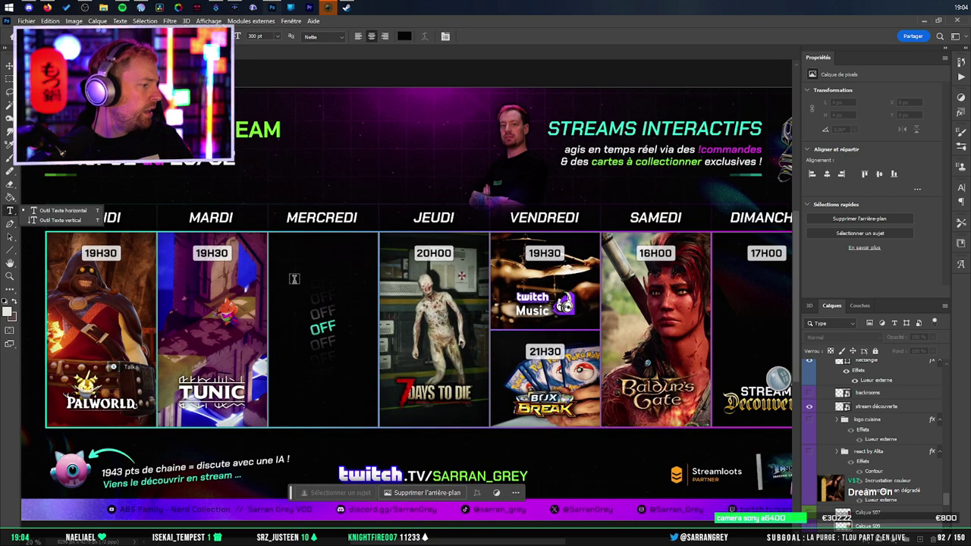
scroll(540, 333, "down", 3)
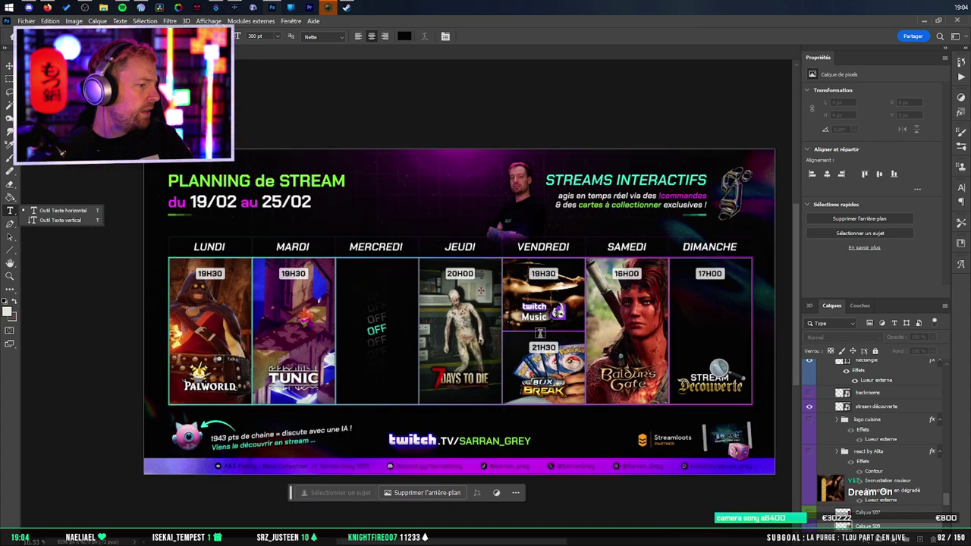
left_click(704, 274)
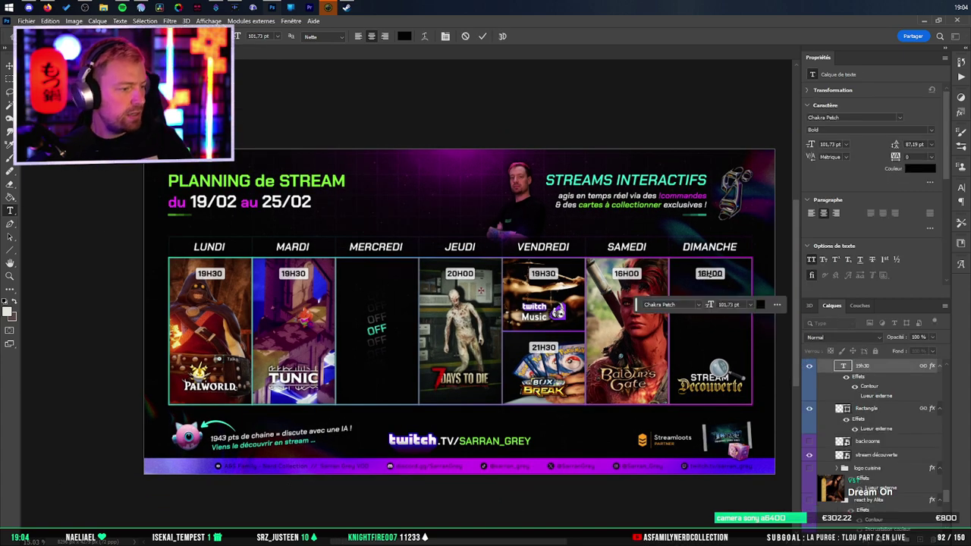
left_click(9, 66)
left_click(114, 198)
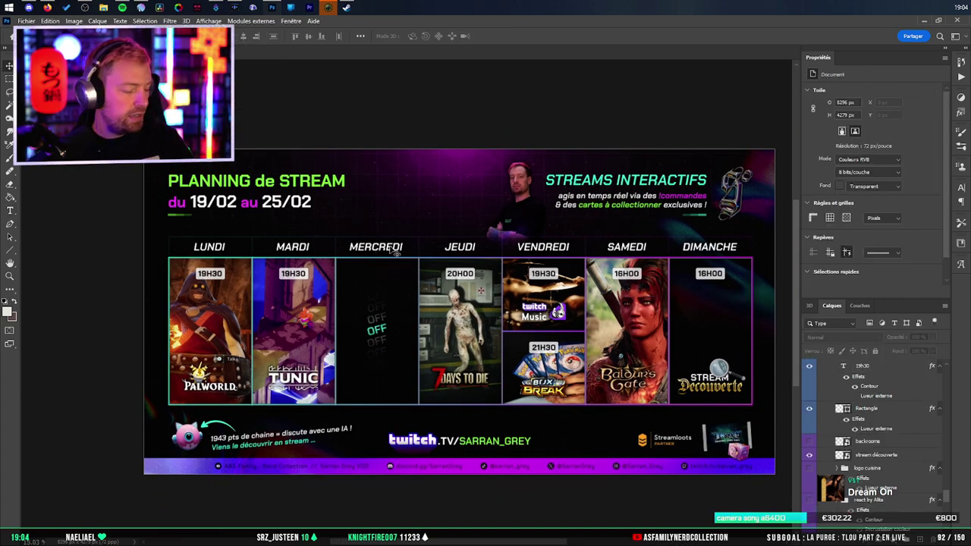
left_click(961, 6)
left_click(657, 105)
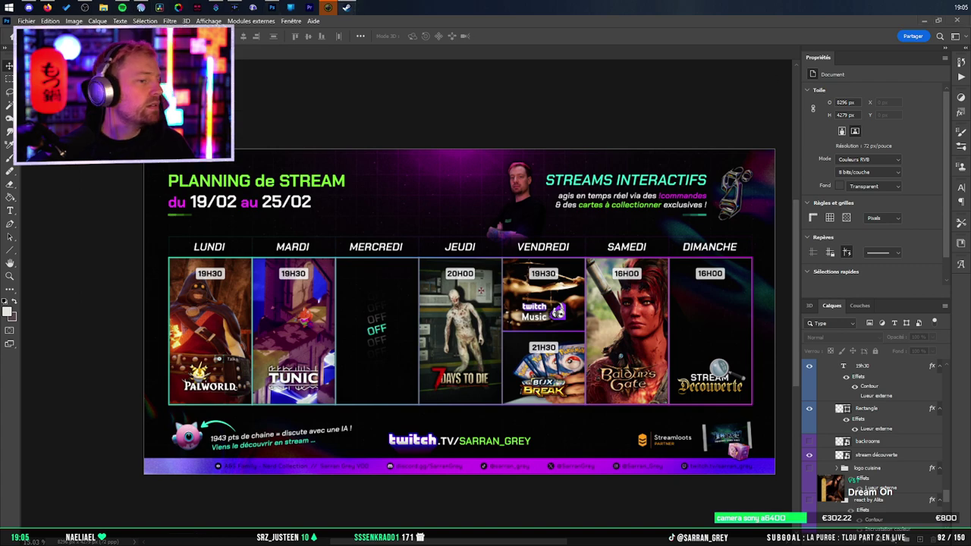
Switch to Steam and look at the game collections in the library.
left_click(346, 8)
double_click(496, 150)
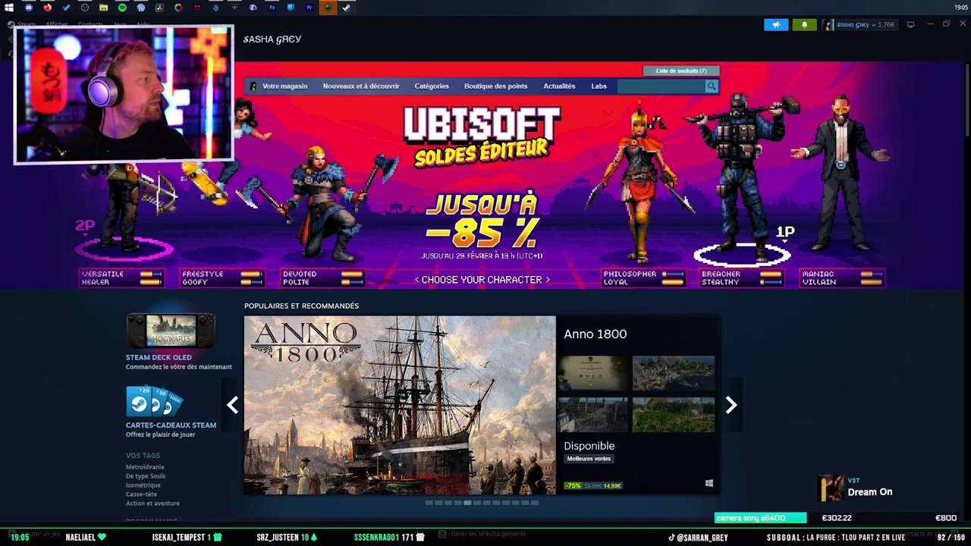
left_click(135, 39)
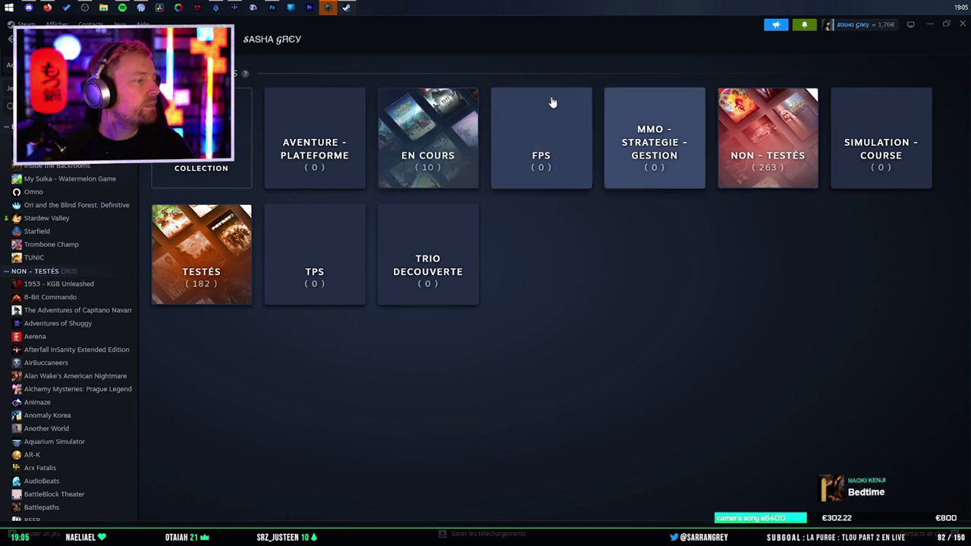
Search the Steam store for "an arcade" and open the page of An Arcade Full of Cats.
left_click(64, 38)
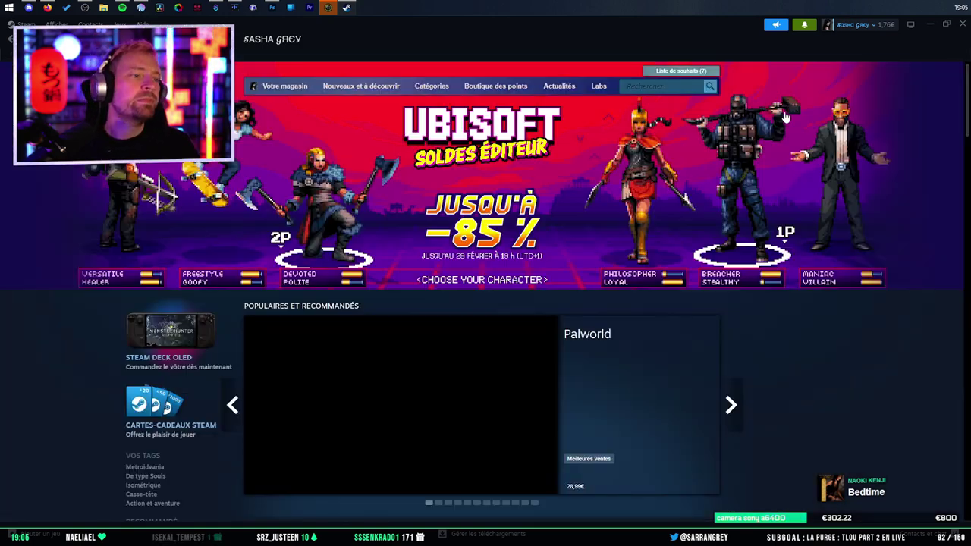
left_click(667, 87)
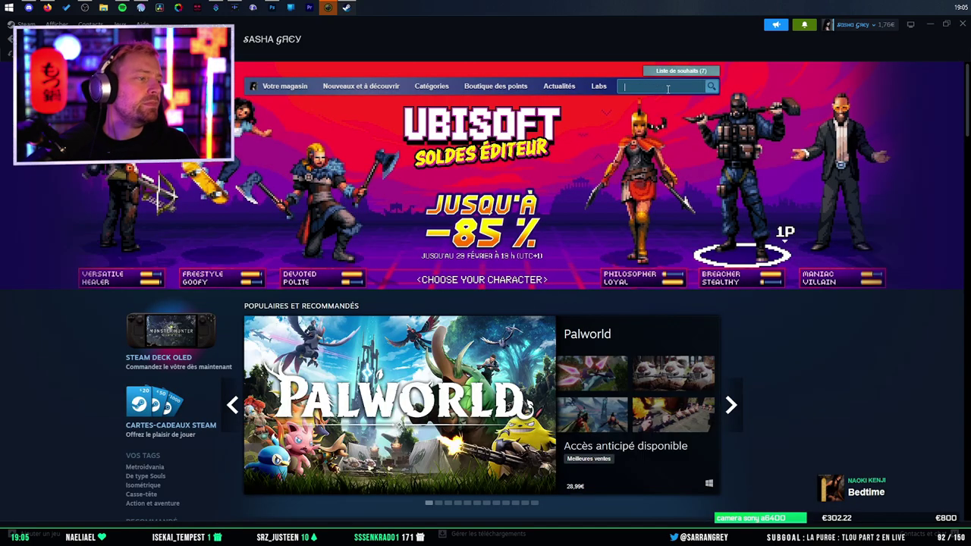
type("an arcade")
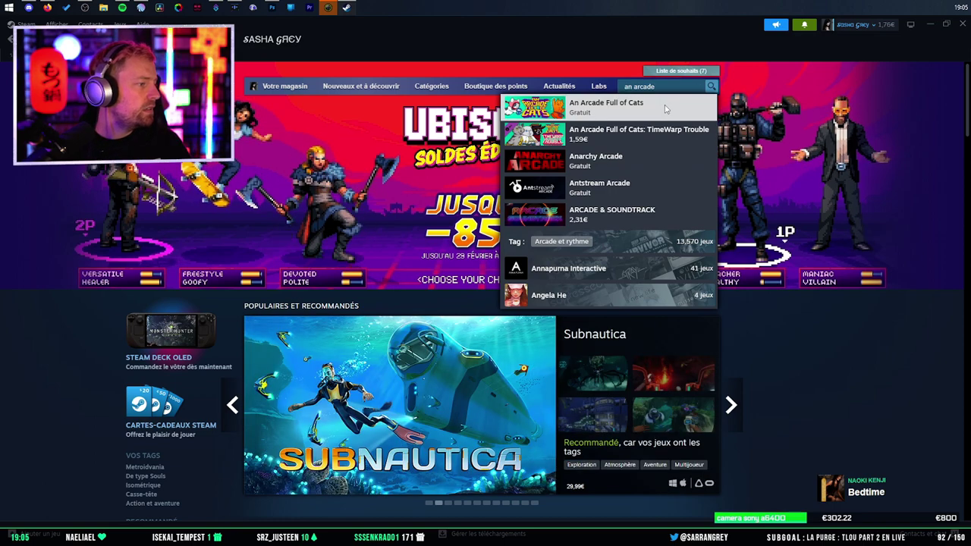
left_click(665, 109)
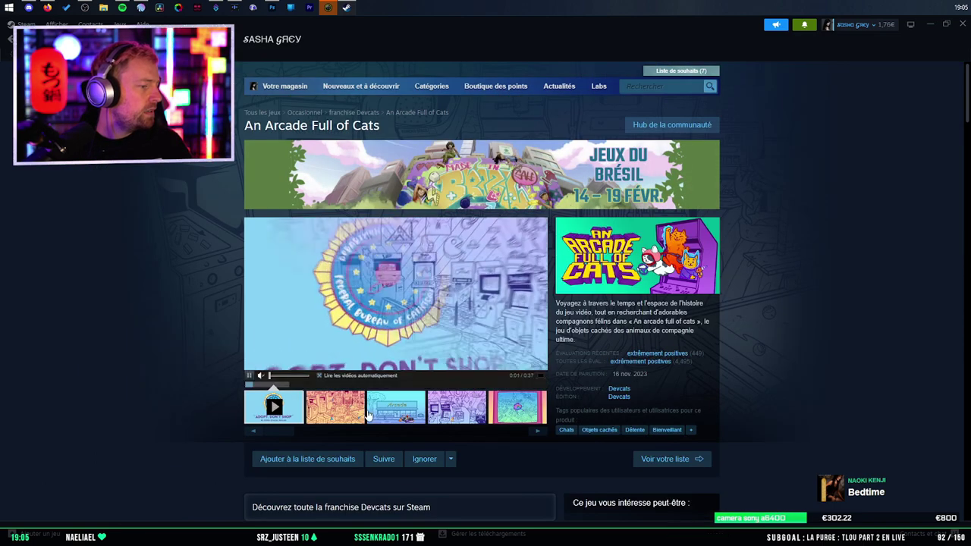
Examine the screenshots and purchase options on the game's store page.
left_click(399, 414)
left_click(345, 414)
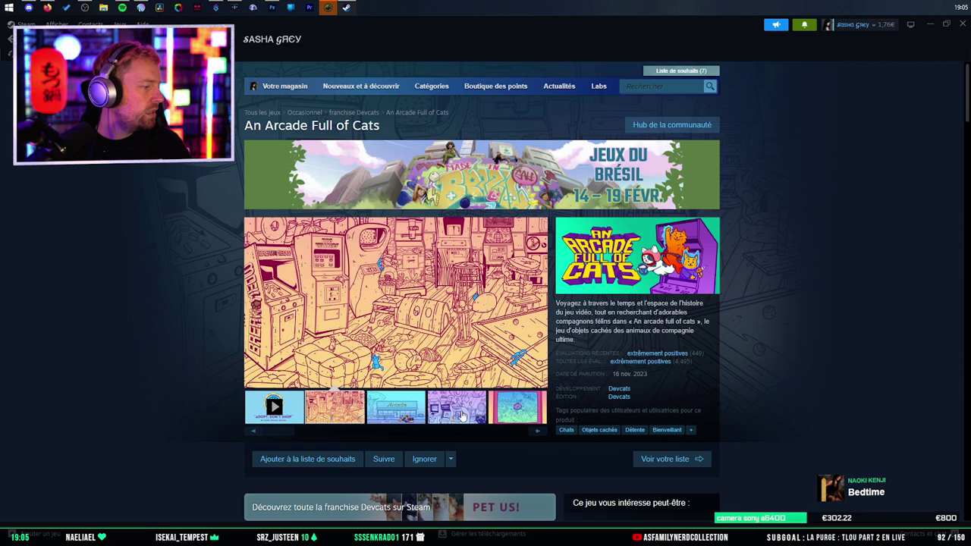
left_click(462, 415)
left_click(508, 415)
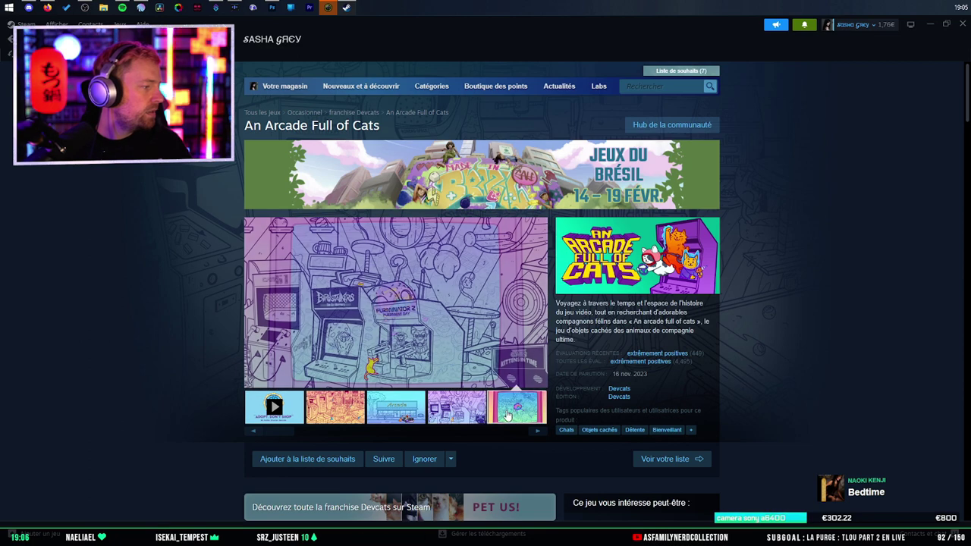
scroll(456, 351, "down", 5)
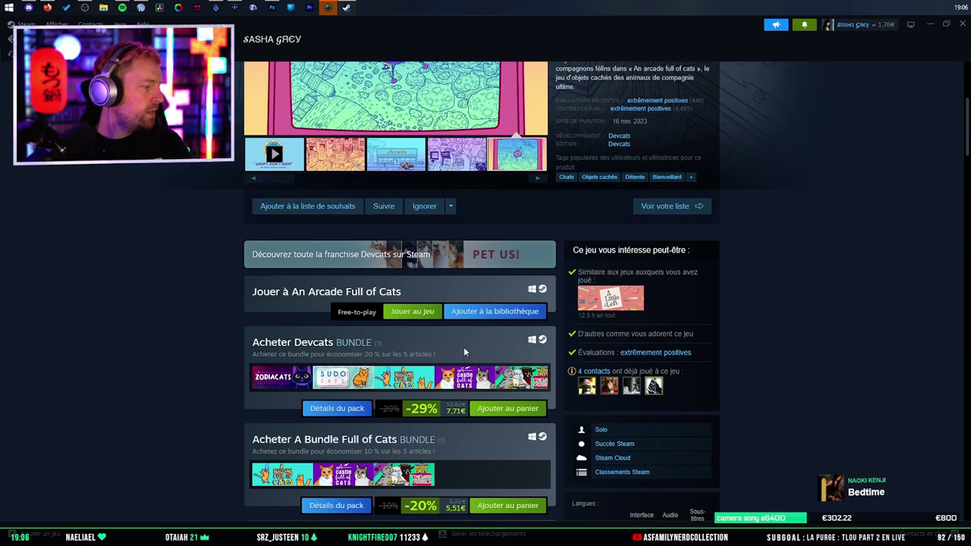
scroll(463, 347, "up", 3)
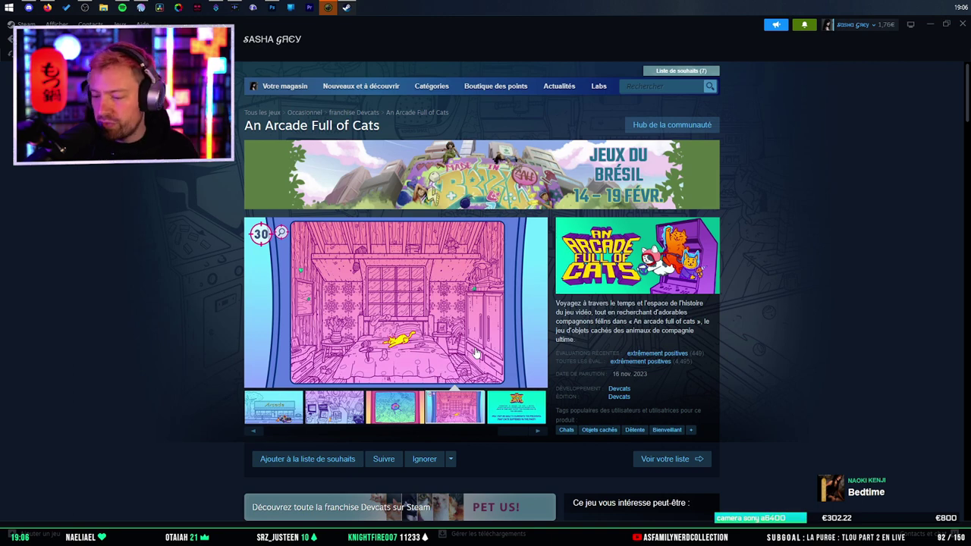
Copy the game title "An Arcade Full of Cats" from the store page heading.
left_click_drag(382, 127, 247, 122)
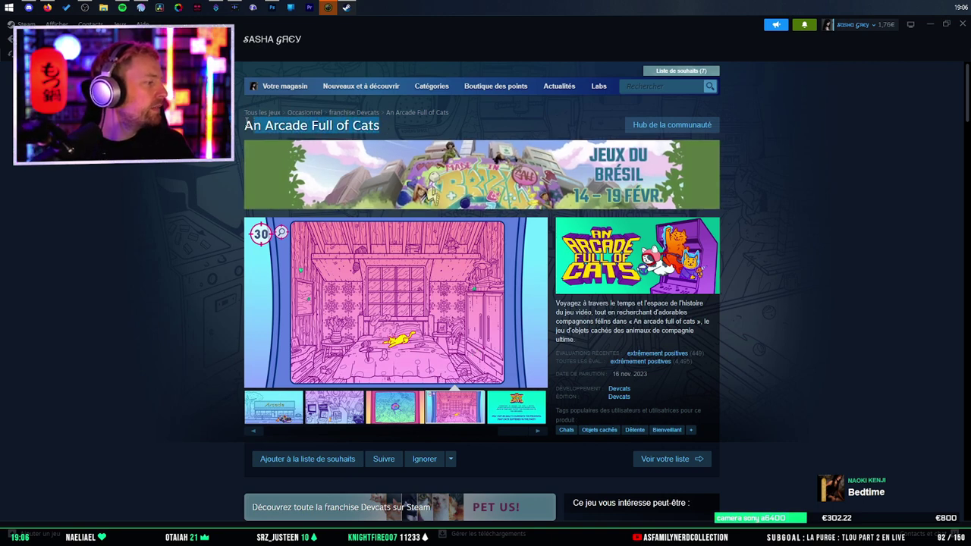
right_click(244, 78)
left_click(265, 85)
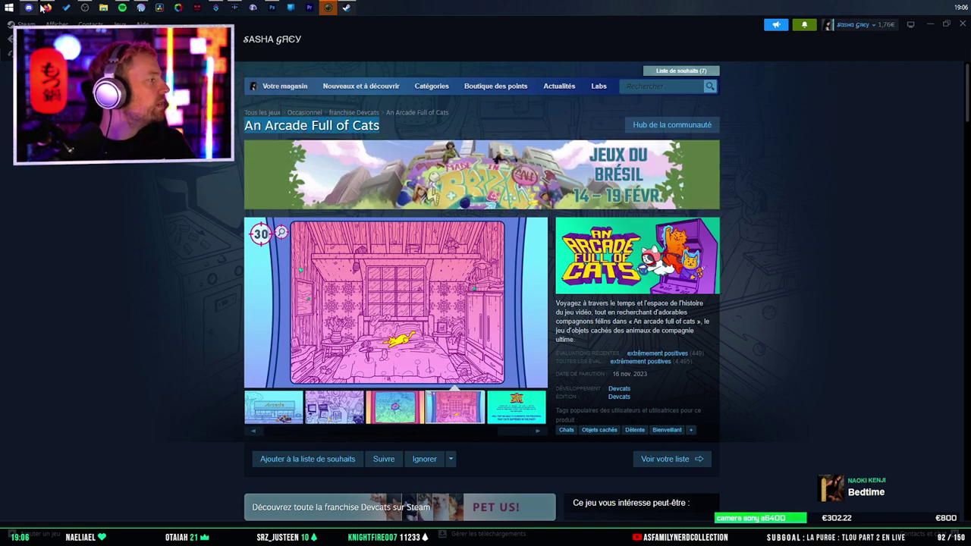
Switch to Firefox and open the bookmarked Google advanced image search in a new tab.
left_click(52, 8)
left_click(849, 26)
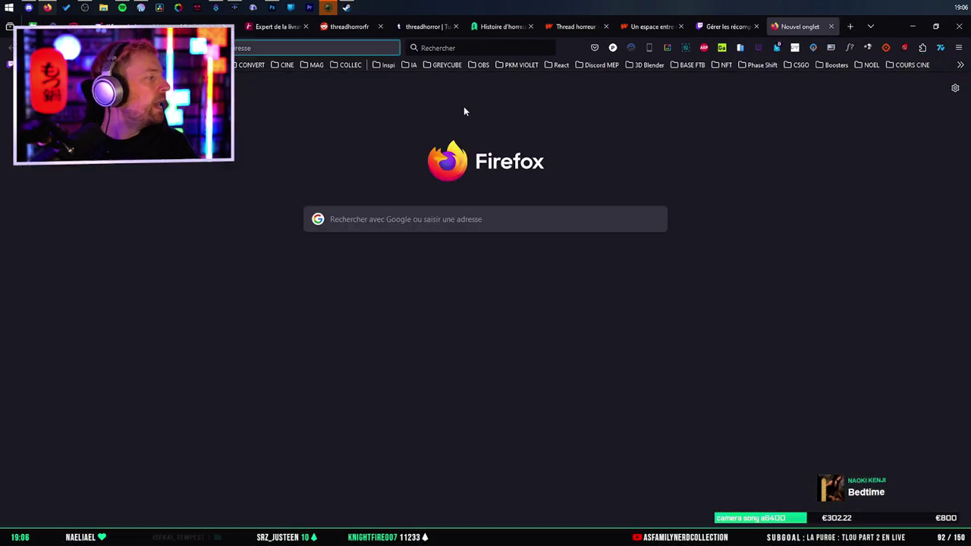
left_click(163, 64)
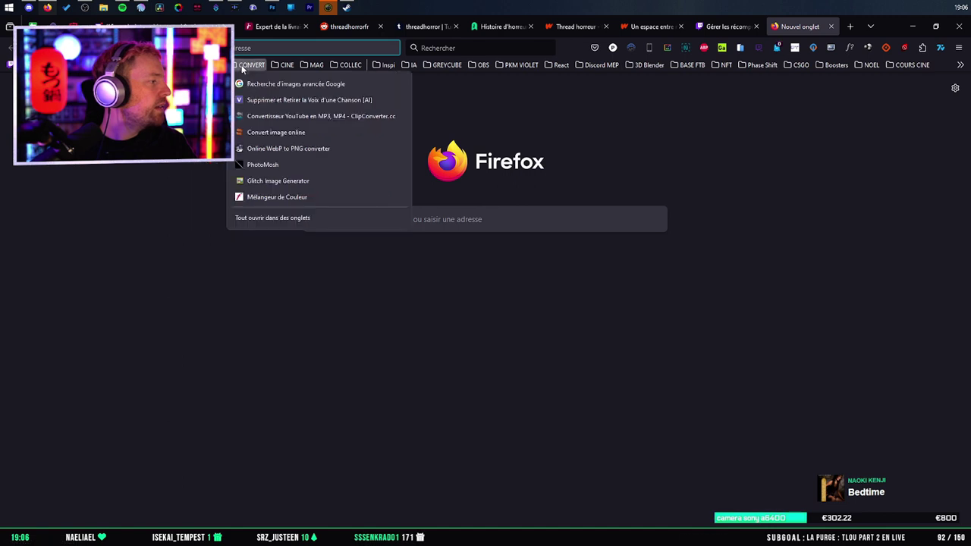
left_click(440, 163)
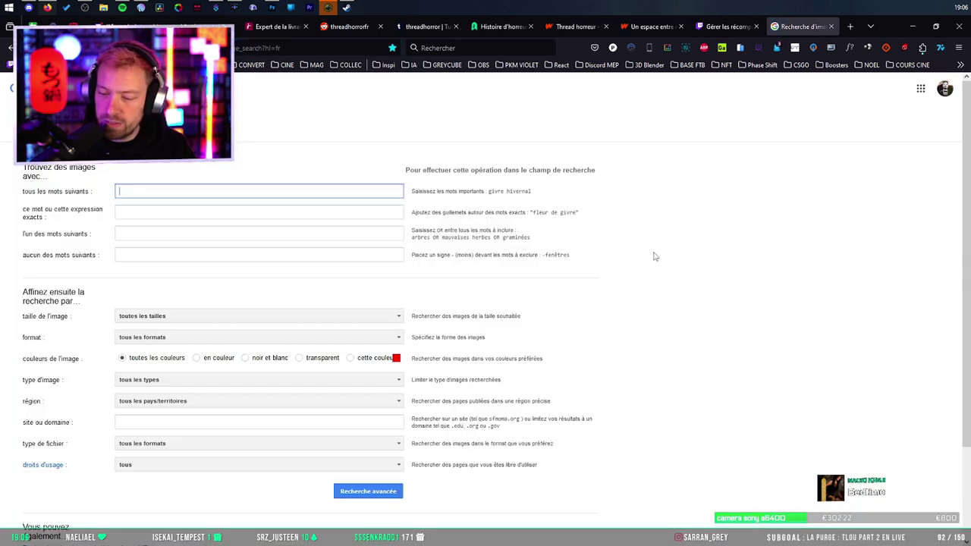
Search for images matching "An Arcade Full of Cats" with the image size set to Supérieure à 4 Mpx.
type("An Arcade Full of Cats")
left_click(228, 316)
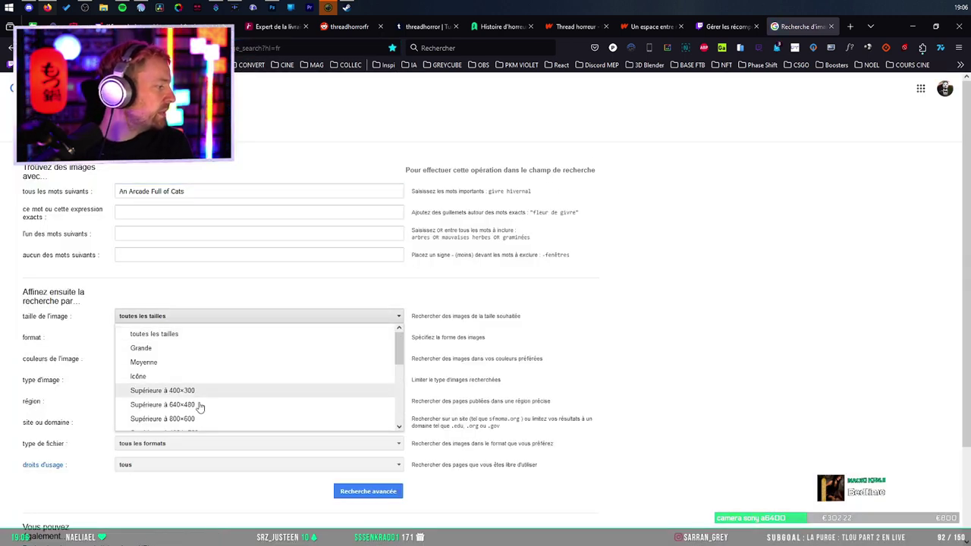
scroll(201, 399, "down", 3)
left_click(187, 384)
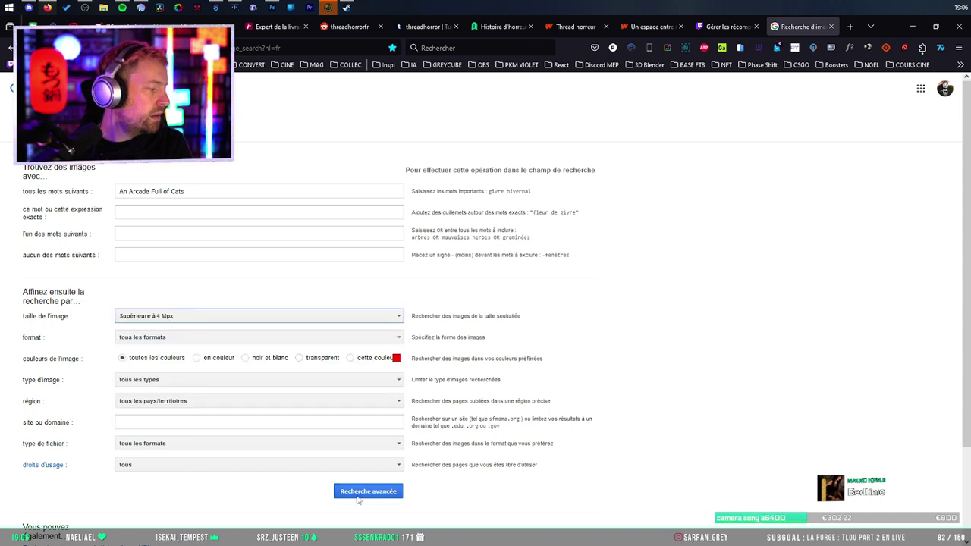
left_click(359, 494)
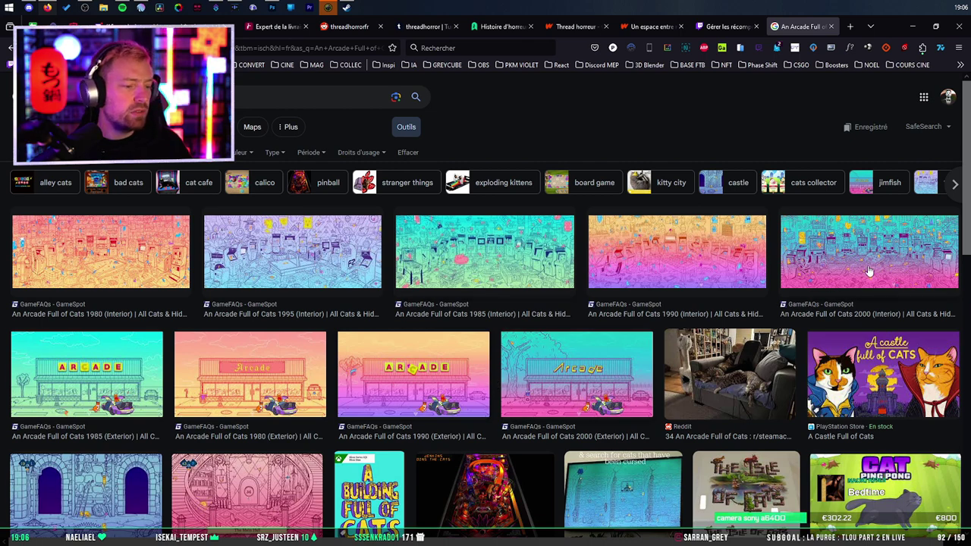
Browse the image results and compare previews of the arcade exterior pictures to choose an artwork.
scroll(835, 253, "down", 4)
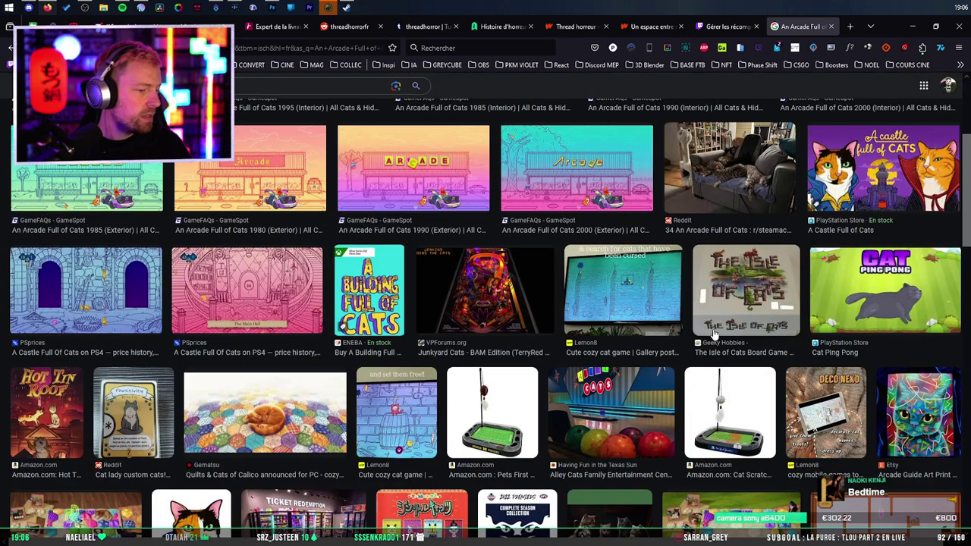
scroll(794, 317, "up", 1)
left_click(861, 249)
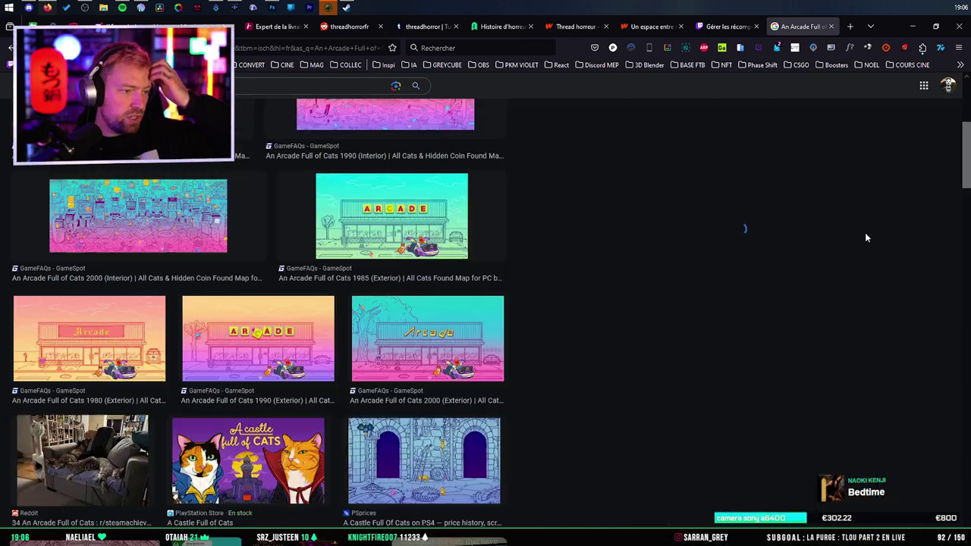
left_click(123, 440)
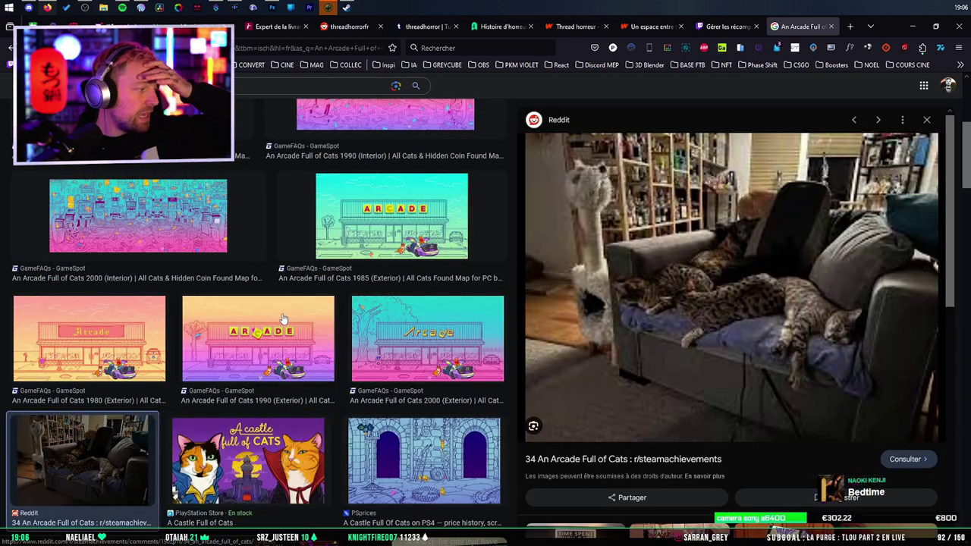
left_click(284, 321)
left_click(425, 240)
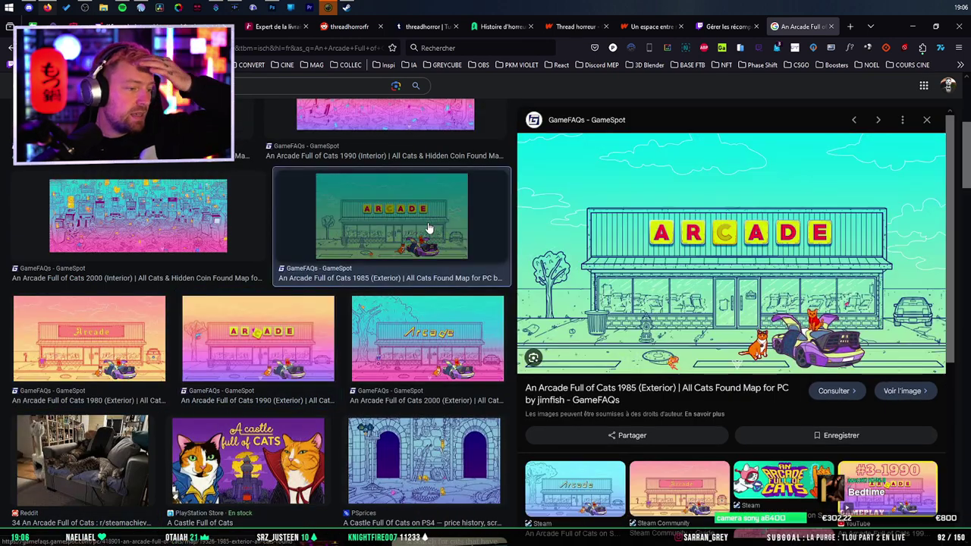
left_click(311, 334)
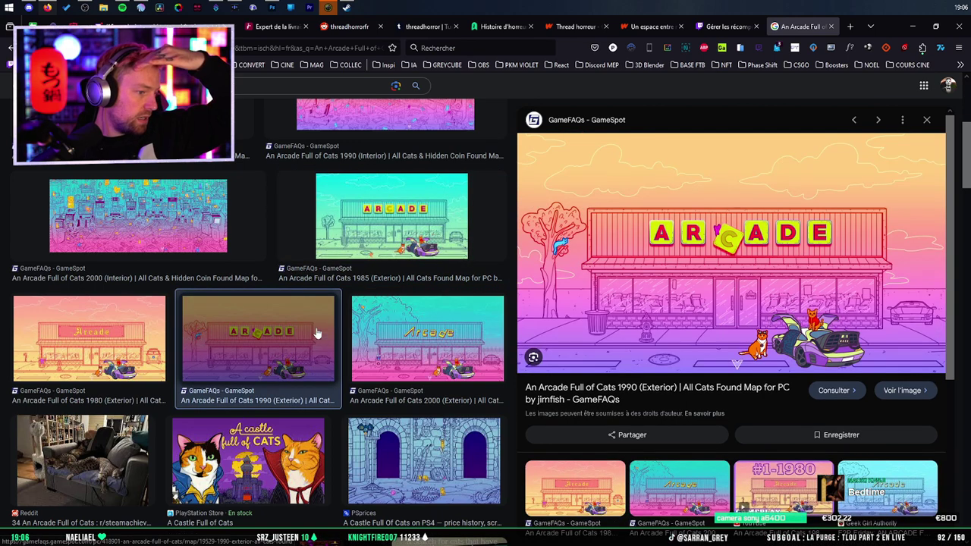
left_click(448, 350)
left_click(448, 350)
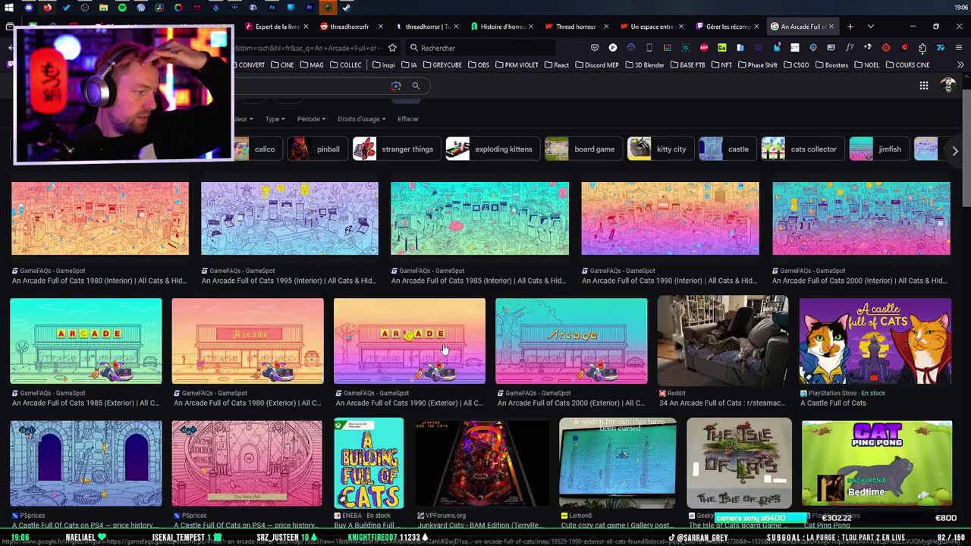
Open the An Arcade Full of Cats 2000 (Exterior) image at full size and copy it.
left_click(563, 354)
left_click(881, 382)
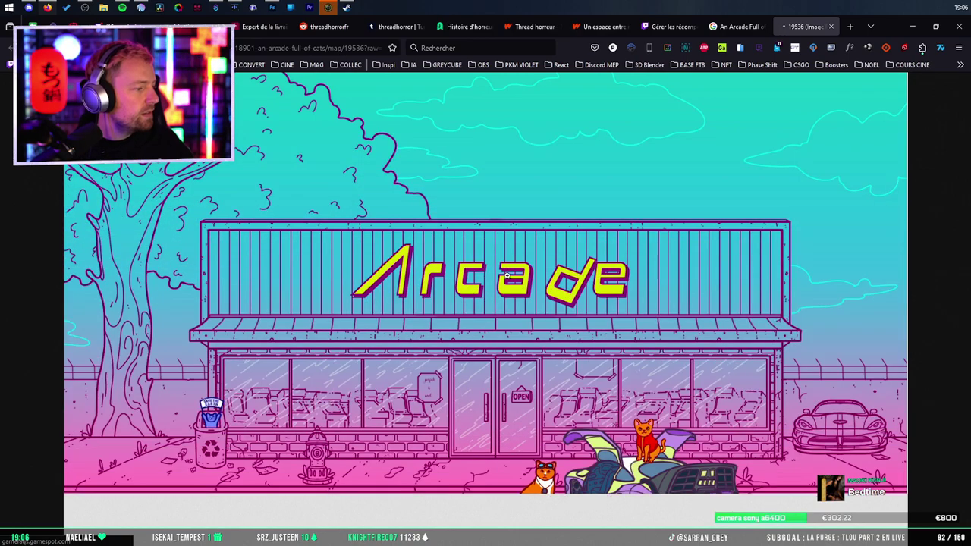
left_click(515, 289)
right_click(547, 313)
left_click(574, 340)
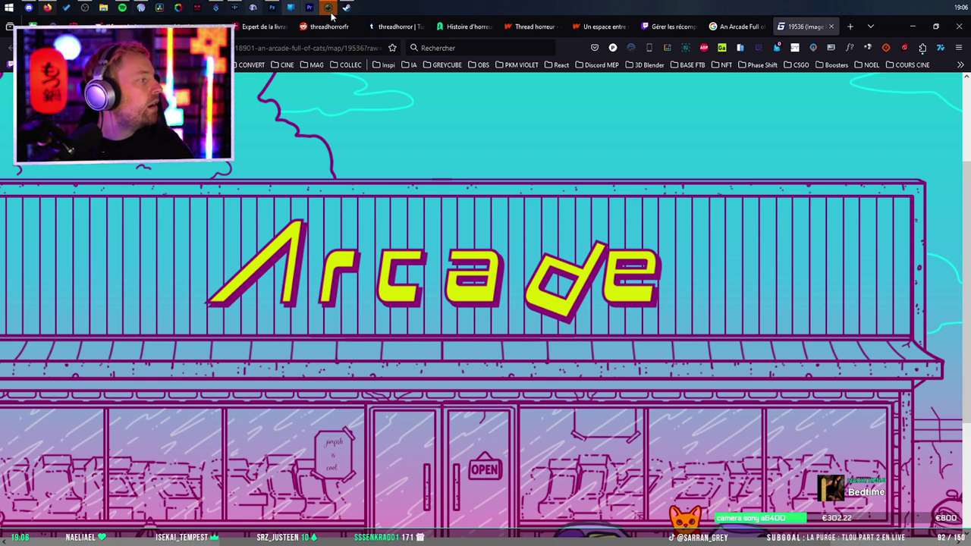
Switch to Photoshop, find the hidden hot dog picture layer of Sunday's slot, show it and delete it.
mouse_move(345, 7)
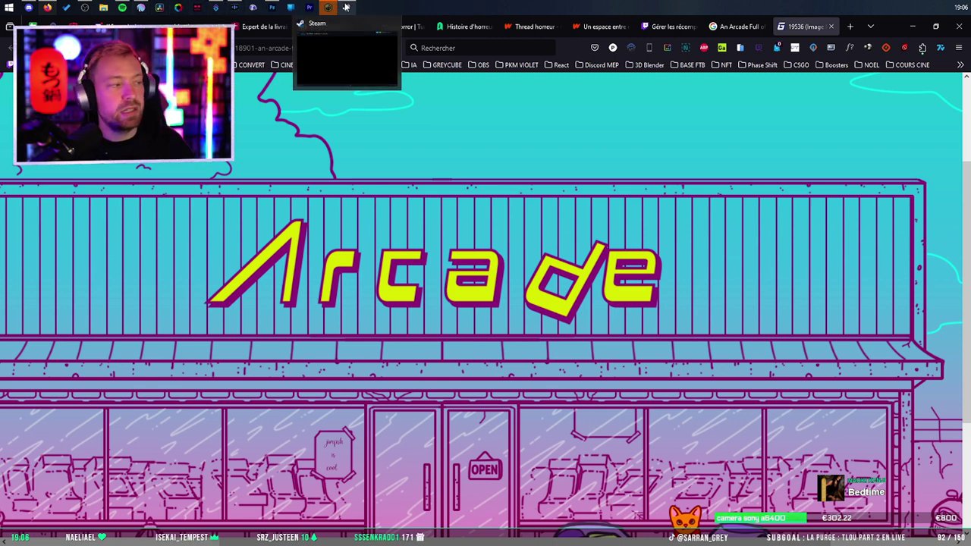
left_click(271, 7)
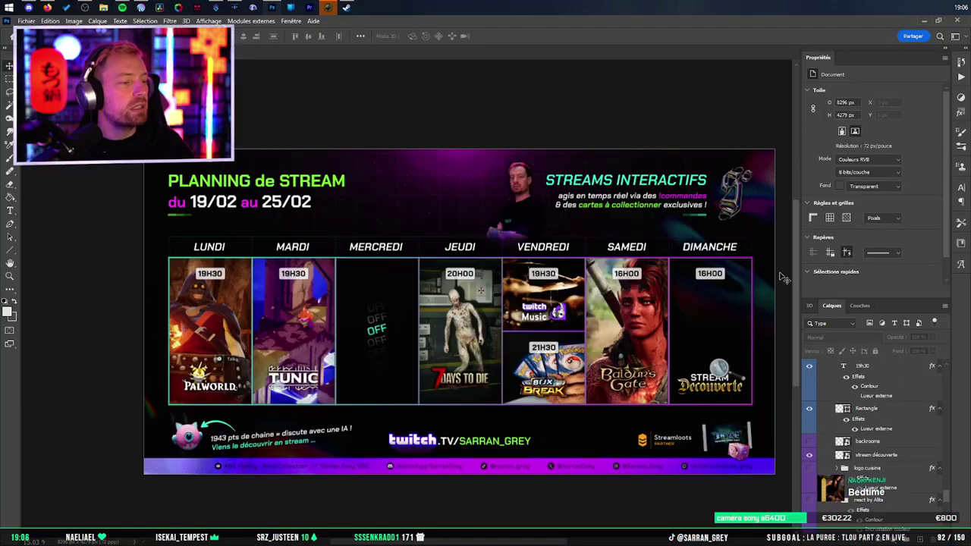
scroll(906, 451, "down", 5)
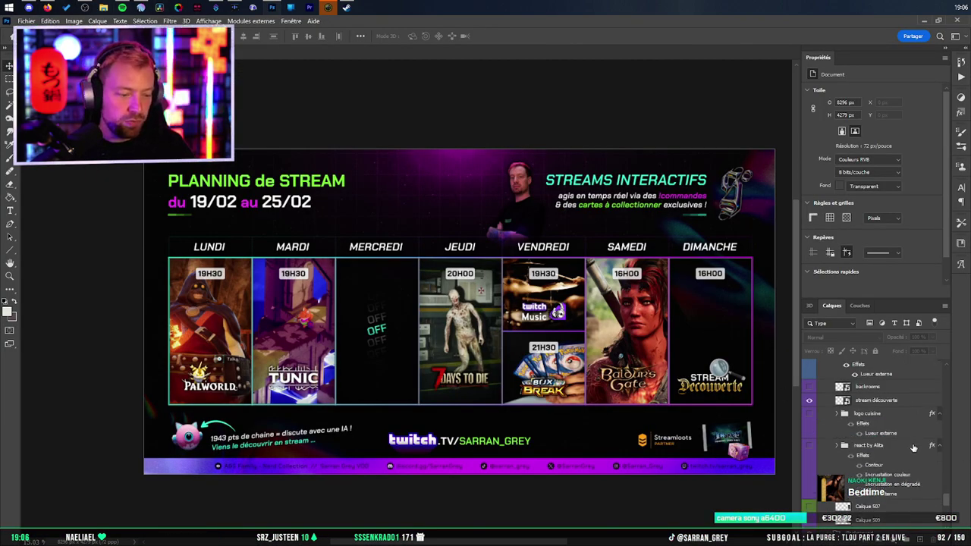
scroll(877, 450, "down", 2)
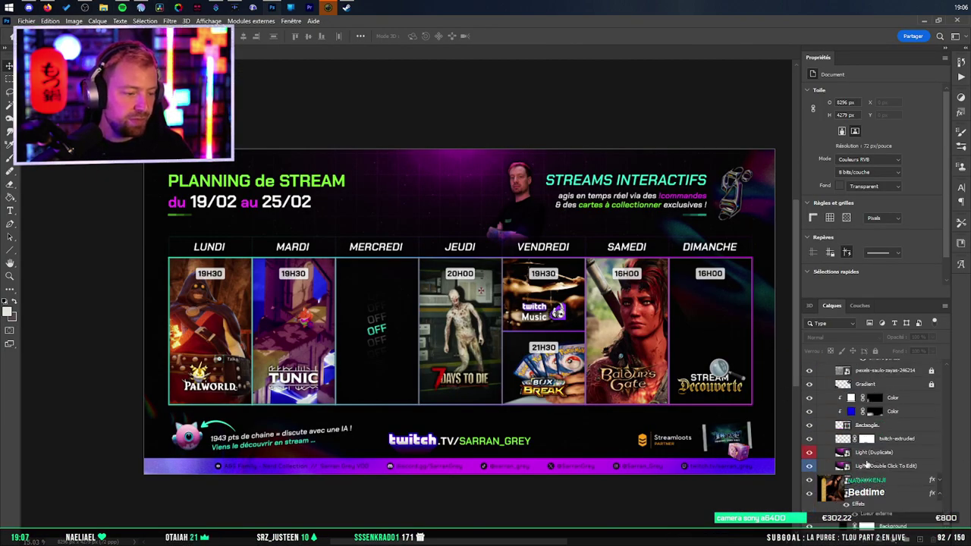
scroll(891, 438, "up", 4)
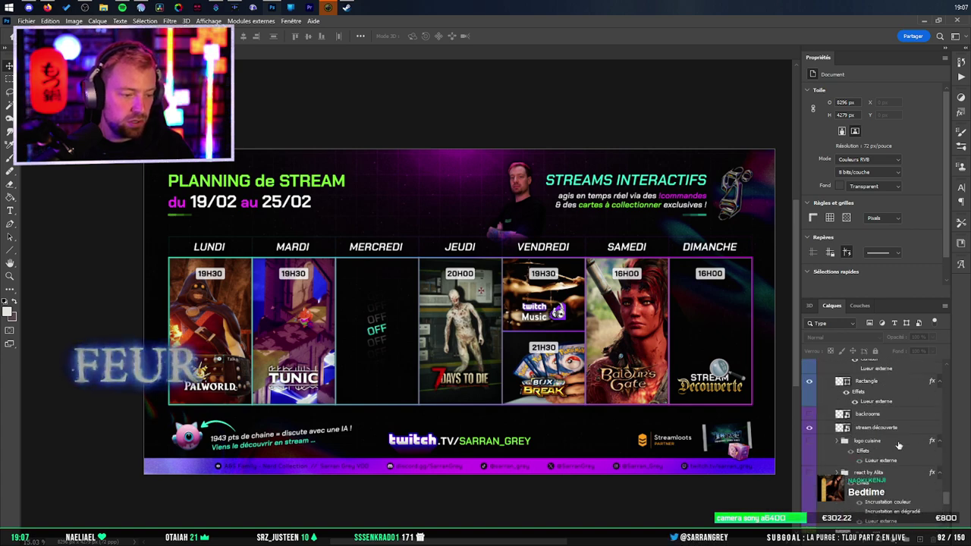
scroll(892, 442, "down", 1)
left_click(827, 492)
left_click(809, 493)
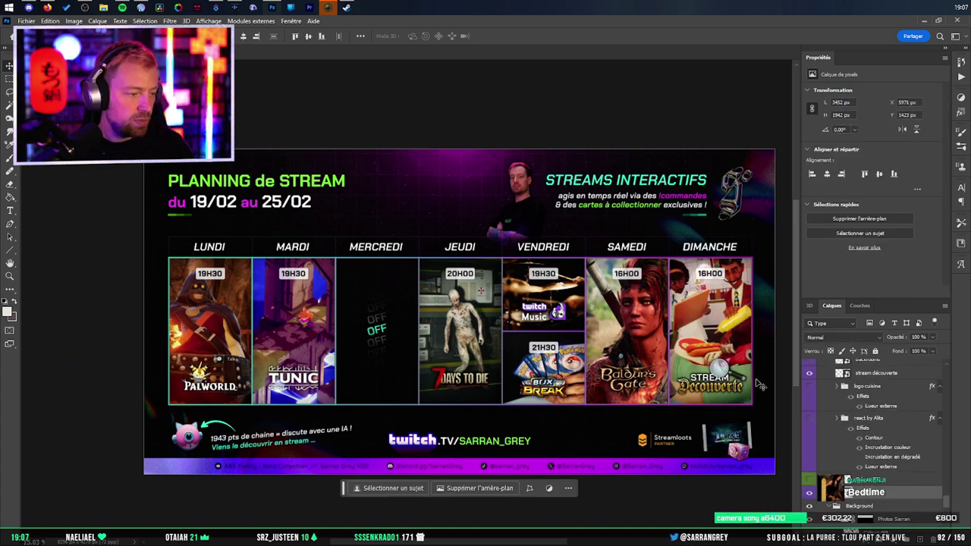
scroll(755, 352, "up", 6)
left_click_drag(723, 315, 654, 304)
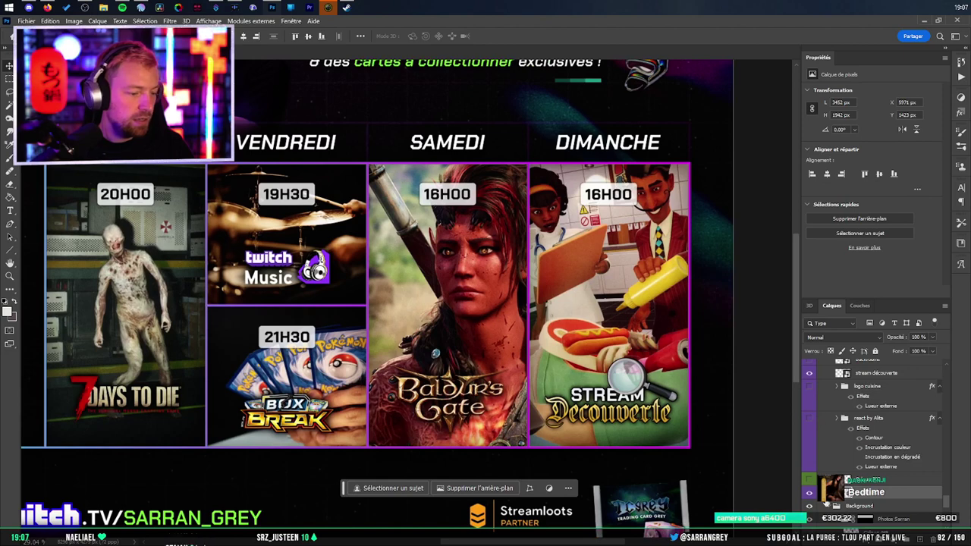
key("Delete")
Show the red couple picture layer, paste the arcade artwork above it, enlarge it to 4418 × 2700 px and position its sign within Sunday's slot.
left_click(809, 480)
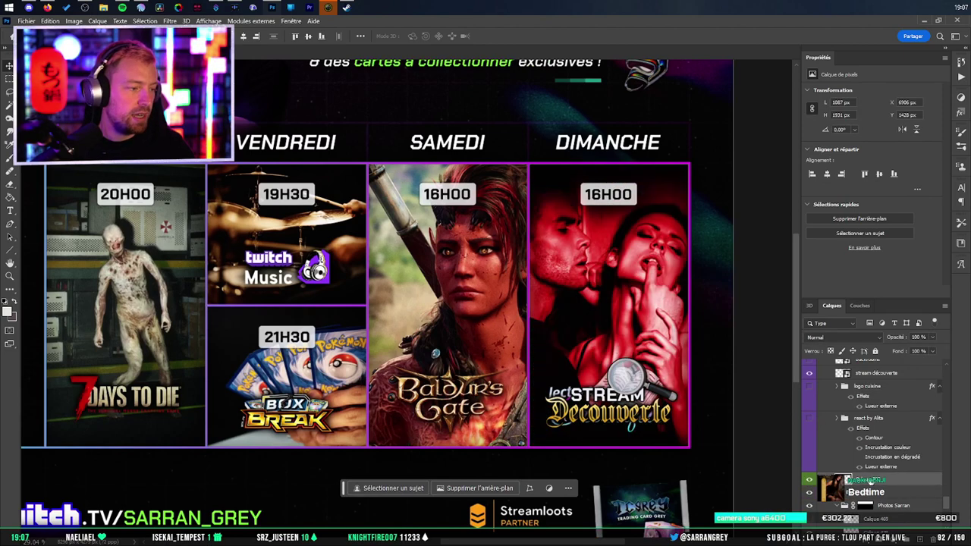
key("ctrl+v")
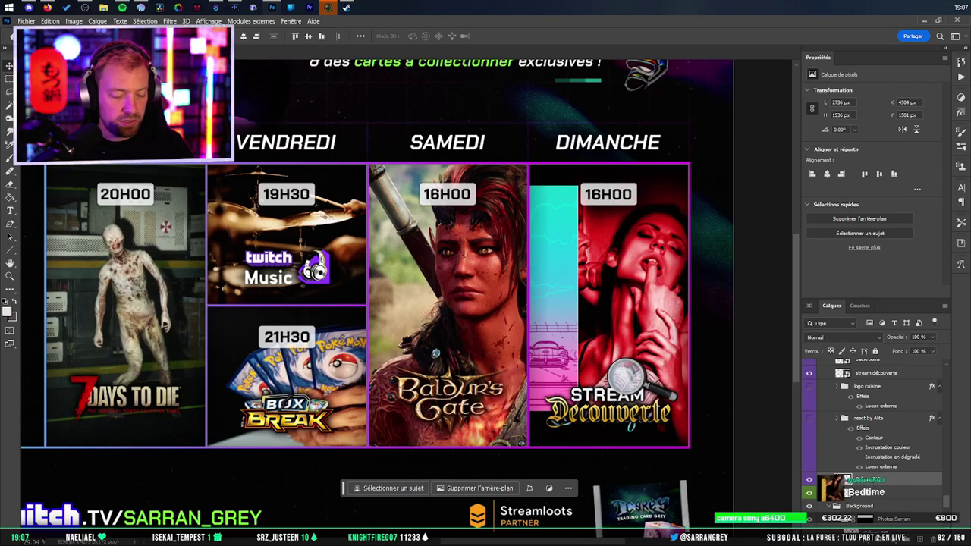
key("ctrl+t")
left_click_drag(556, 332, 668, 326)
left_click_drag(543, 227, 619, 84)
double_click(629, 268)
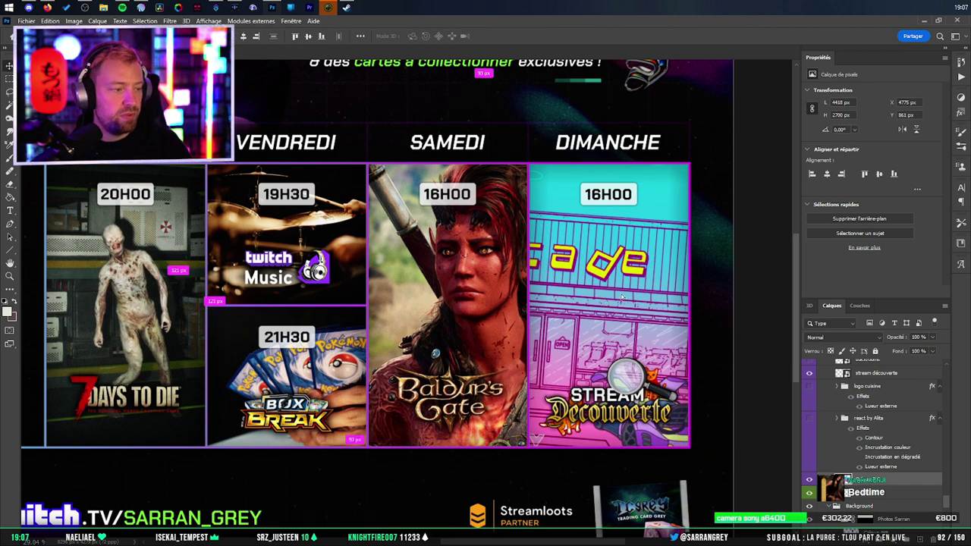
left_click_drag(622, 297, 702, 302)
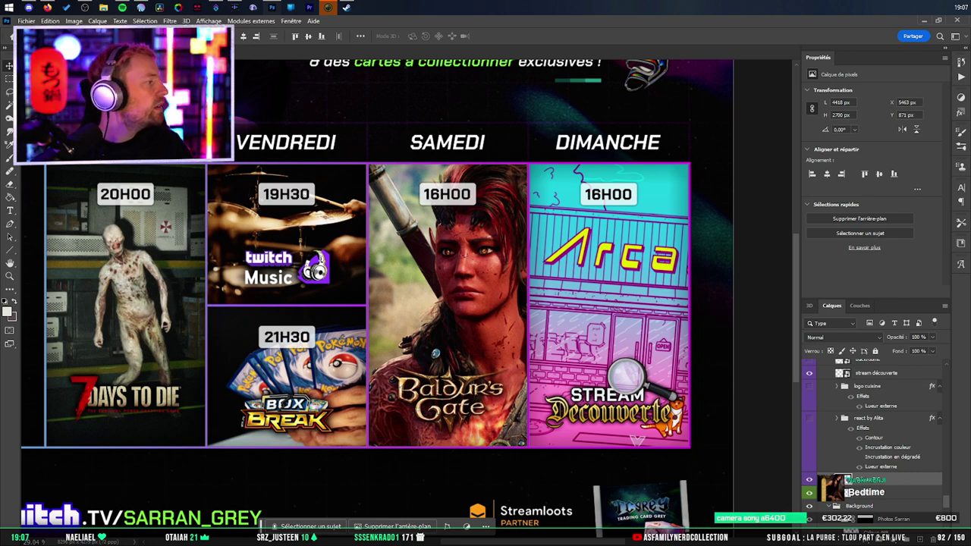
Apply the Add Noise filter to the pasted arcade artwork.
left_click(170, 20)
mouse_move(265, 160)
left_click(319, 156)
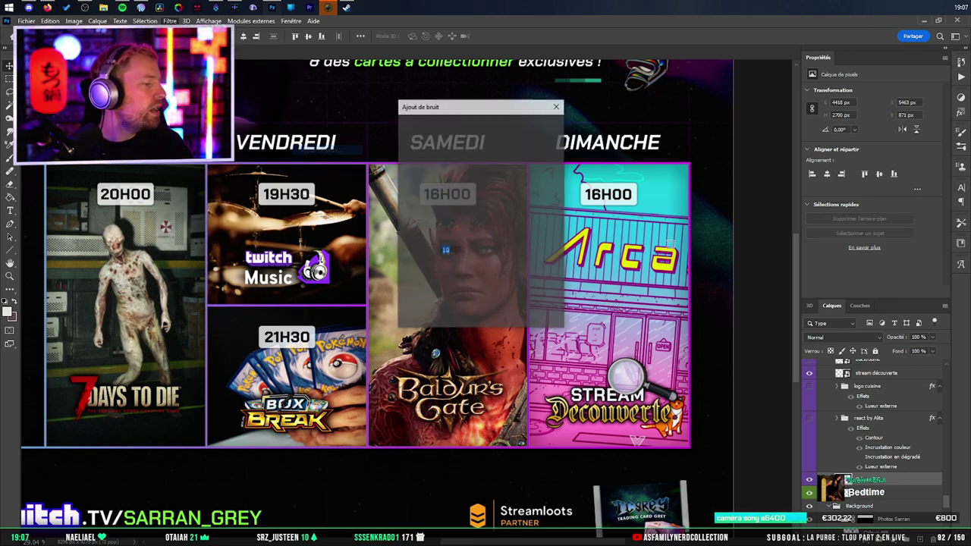
left_click(529, 138)
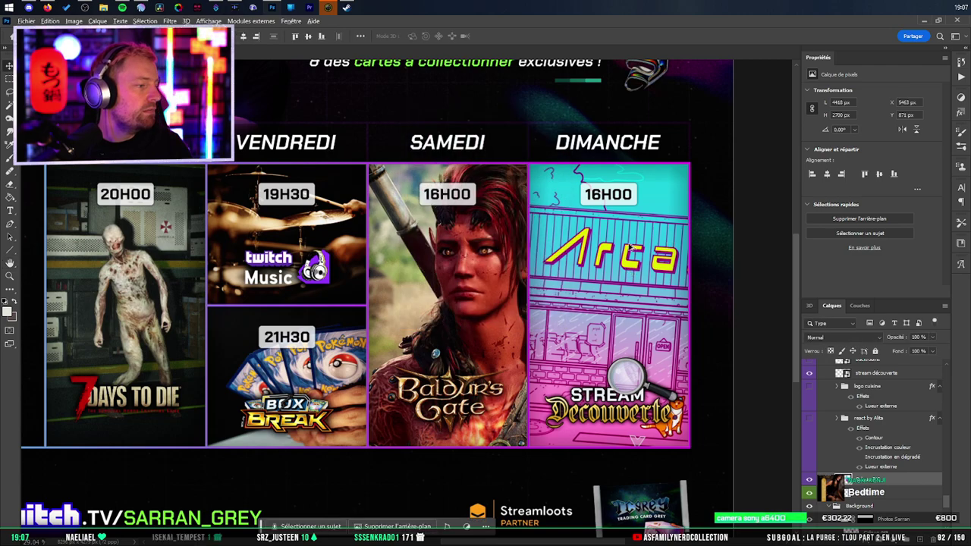
Examine the grain on Sunday's arcade picture up close and its look within the whole schedule.
scroll(629, 254, "up", 1)
scroll(629, 270, "up", 2)
scroll(631, 271, "up", 1)
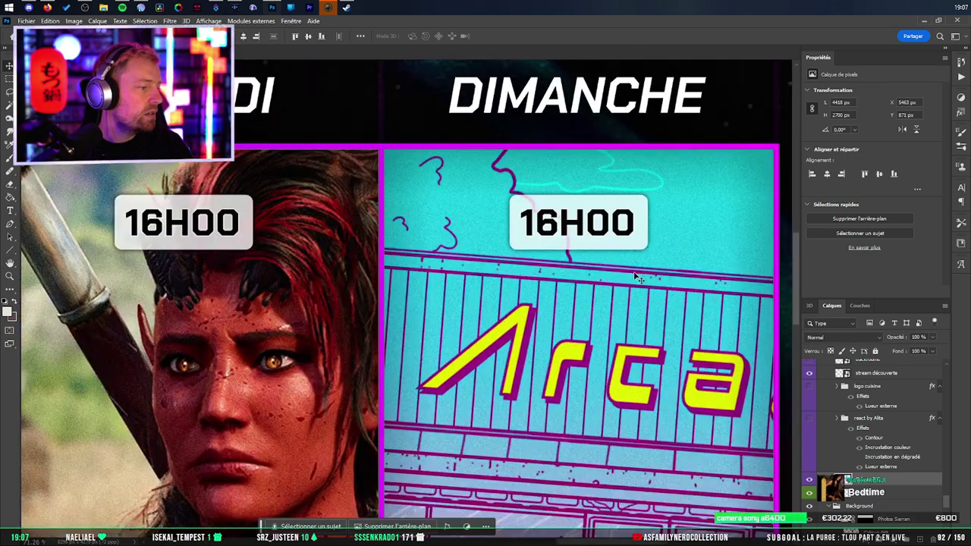
scroll(638, 275, "up", 1)
scroll(654, 284, "down", 3)
scroll(654, 283, "down", 2)
scroll(654, 285, "up", 2)
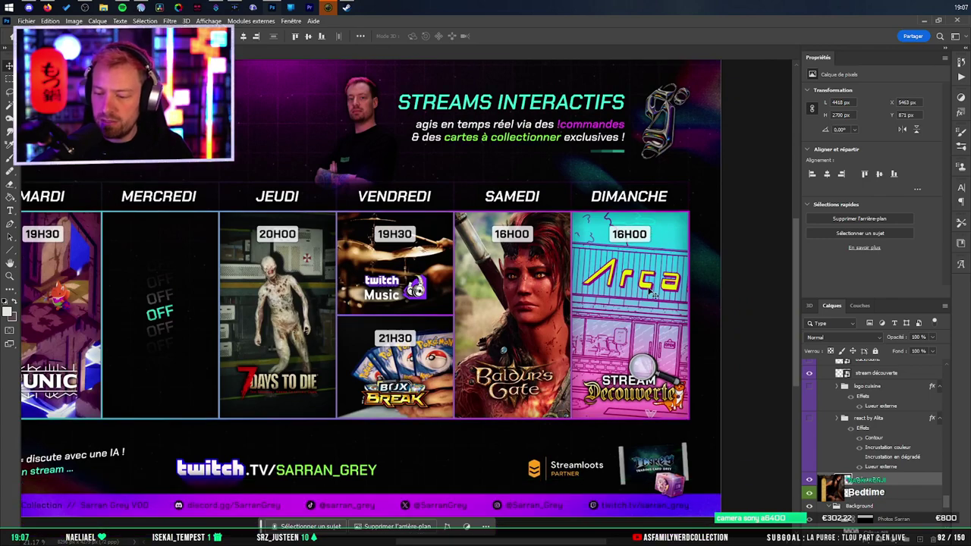
scroll(618, 290, "down", 1)
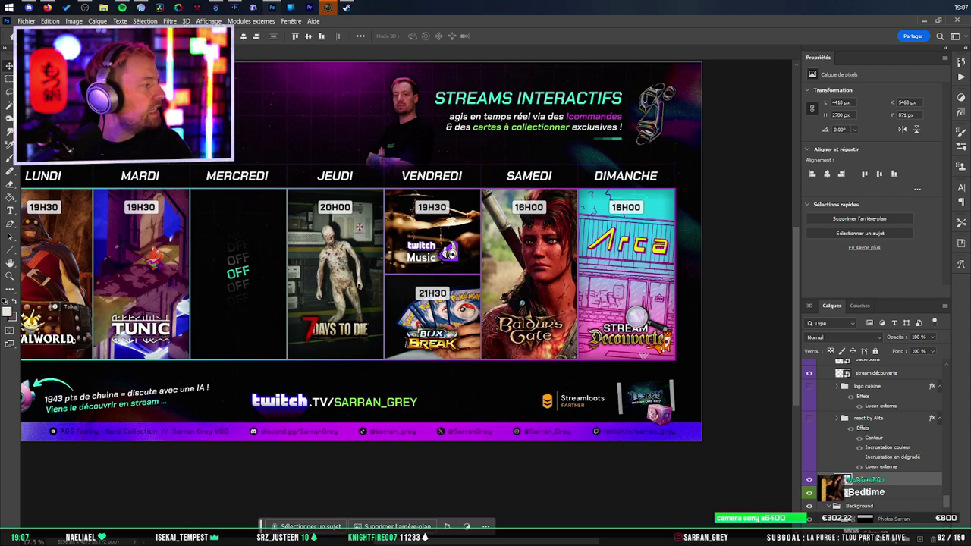
Switch to Firefox, close the full-size image tab and compare previews of the other arcade exterior results.
left_click(47, 8)
left_click(831, 26)
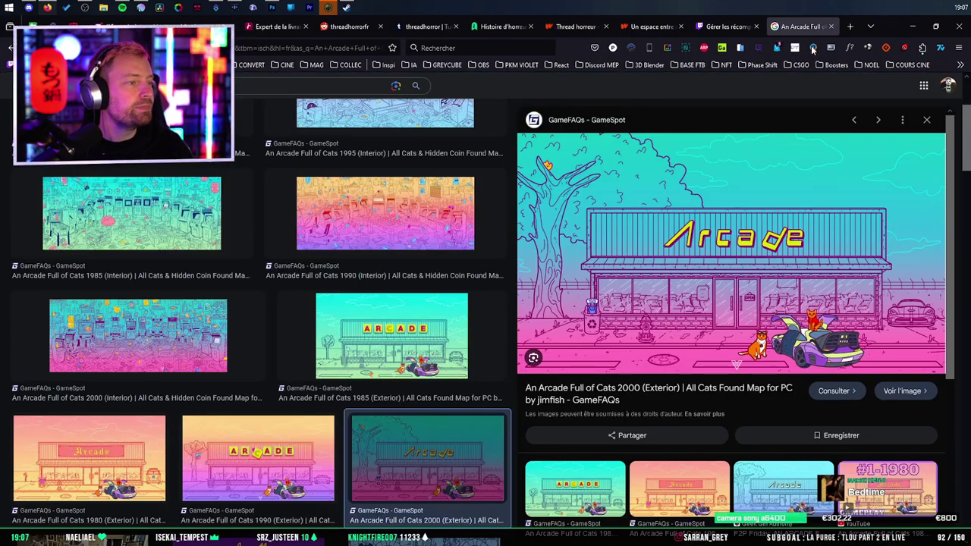
key("Escape")
left_click(571, 340)
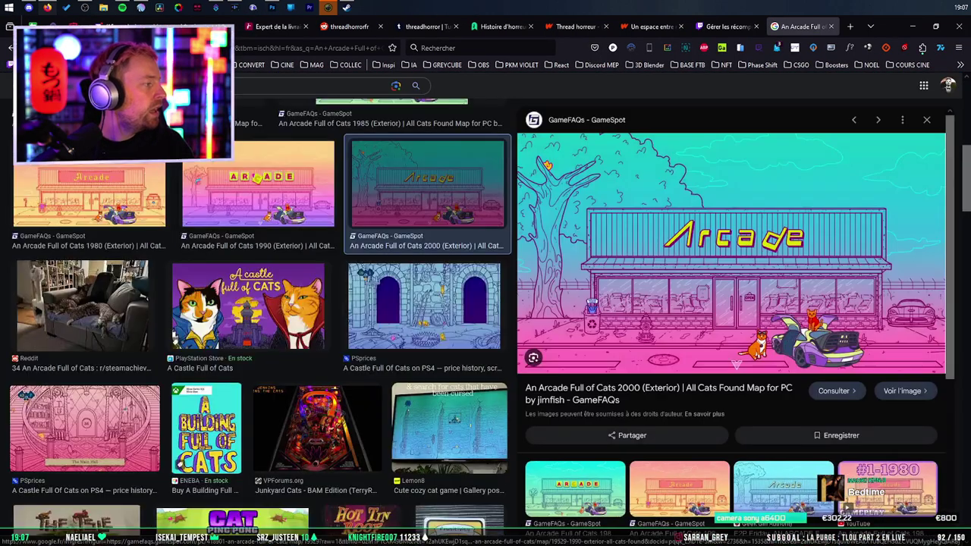
key("Left")
key("Left")
key("Left")
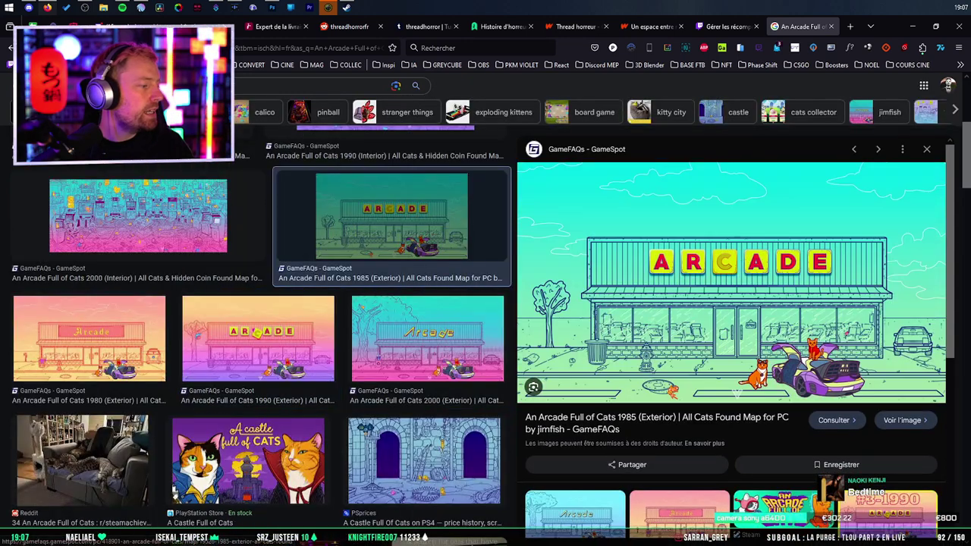
key("Right")
key("Right")
key("Right")
key("Right")
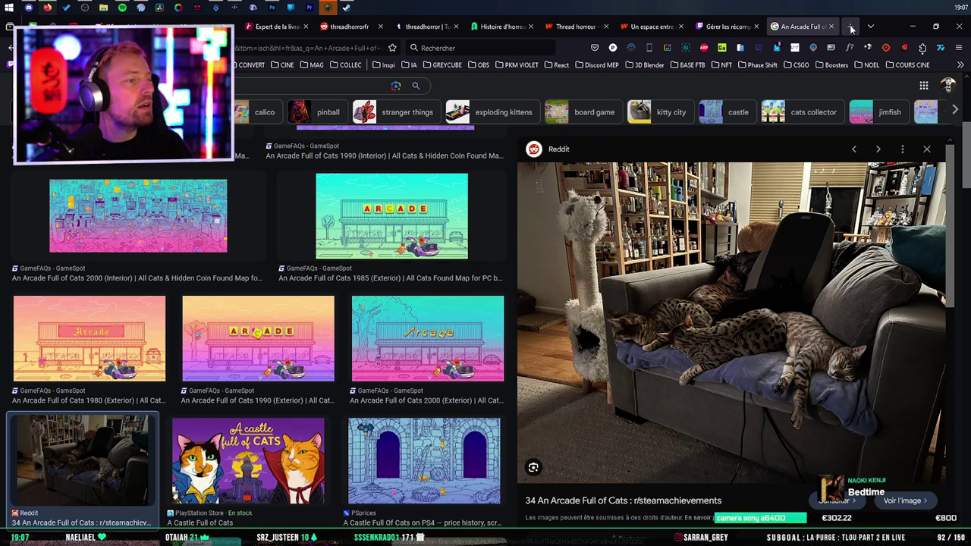
Search for "baldurs gate shar" in a new tab and browse the image results.
key("ctrl+t")
type("baldurs gate")
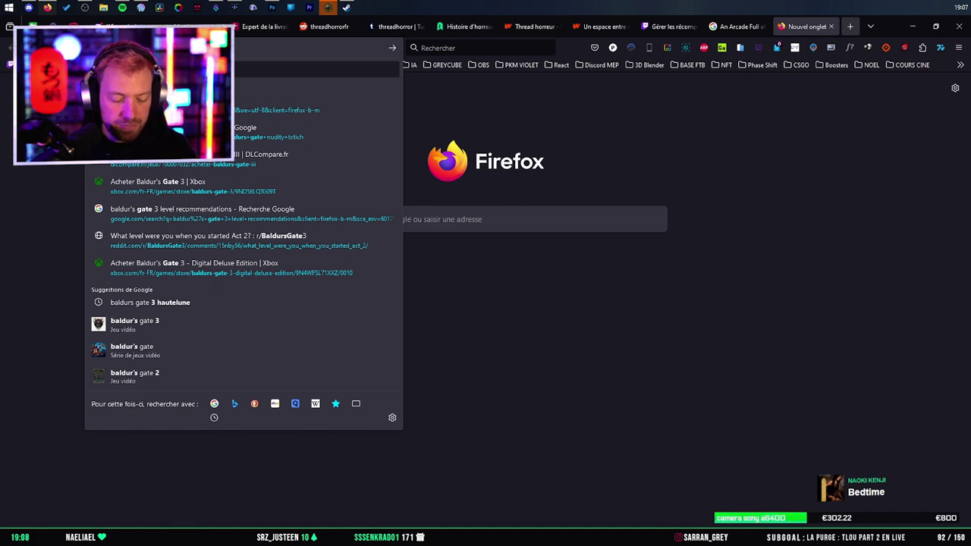
type(" shad")
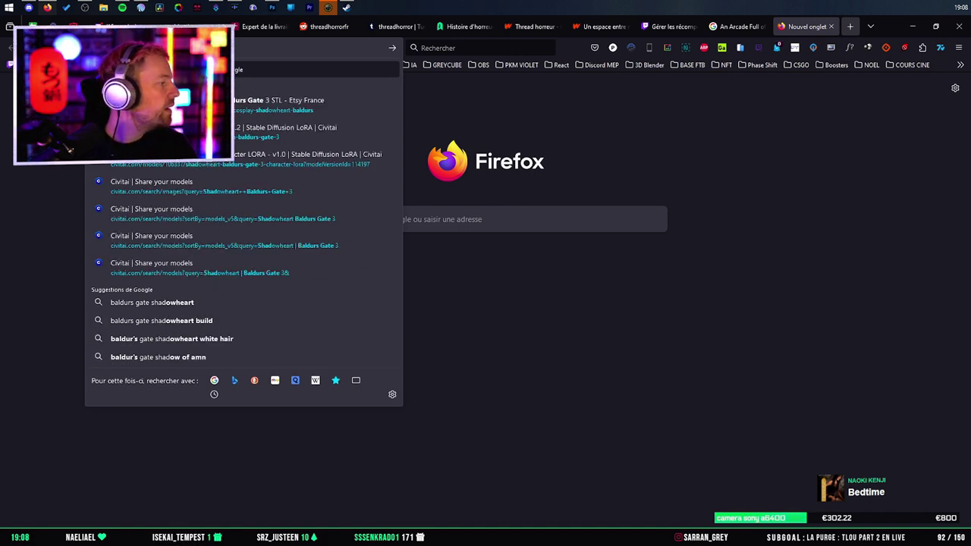
key("BackSpace")
type("r")
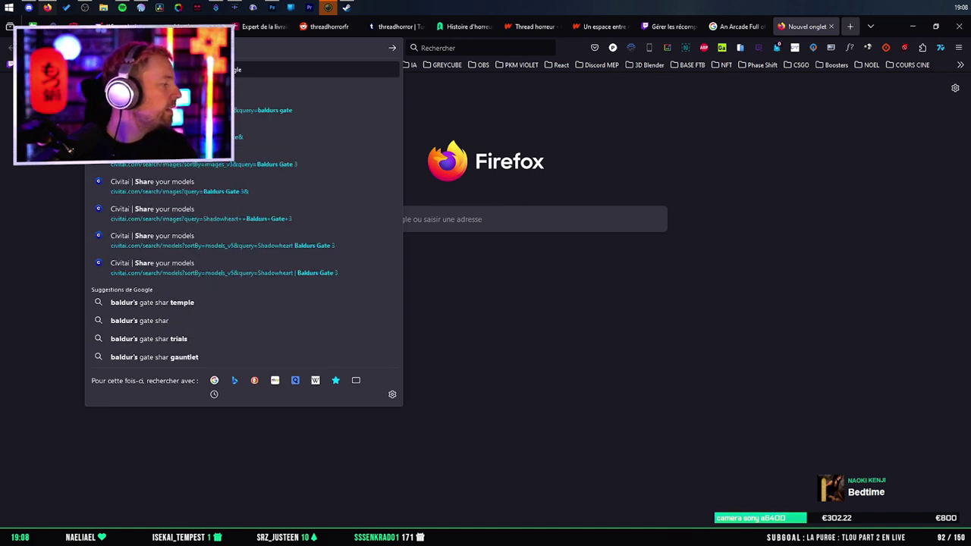
key("Return")
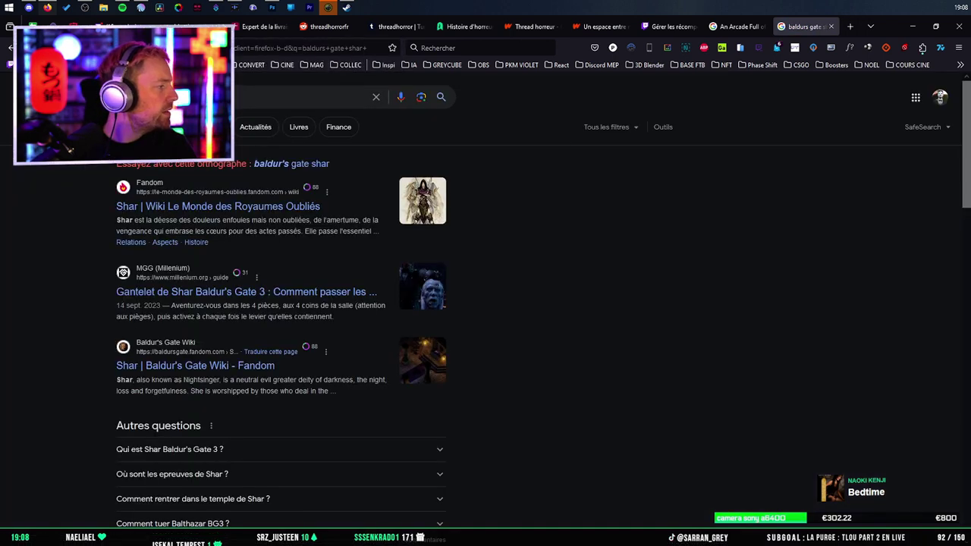
left_click(142, 126)
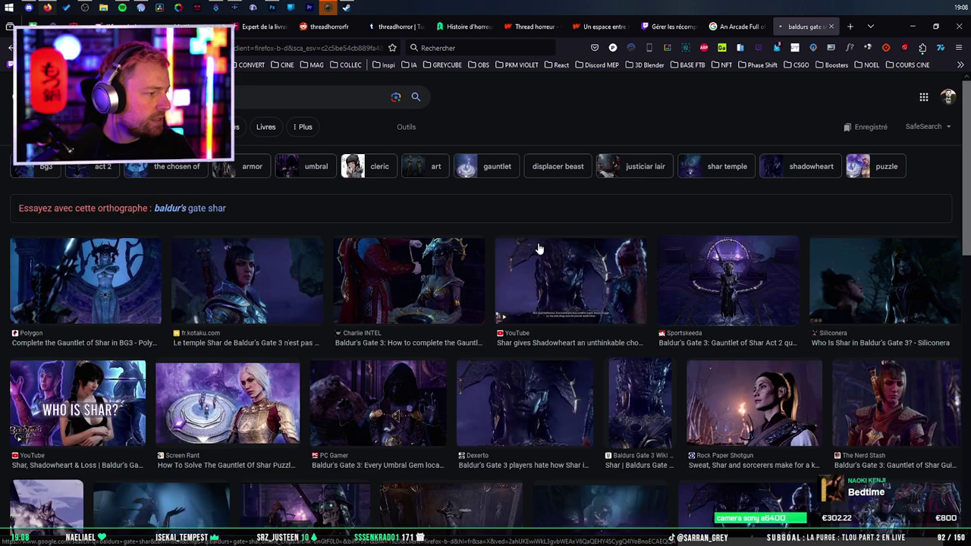
scroll(87, 282, "down", 3)
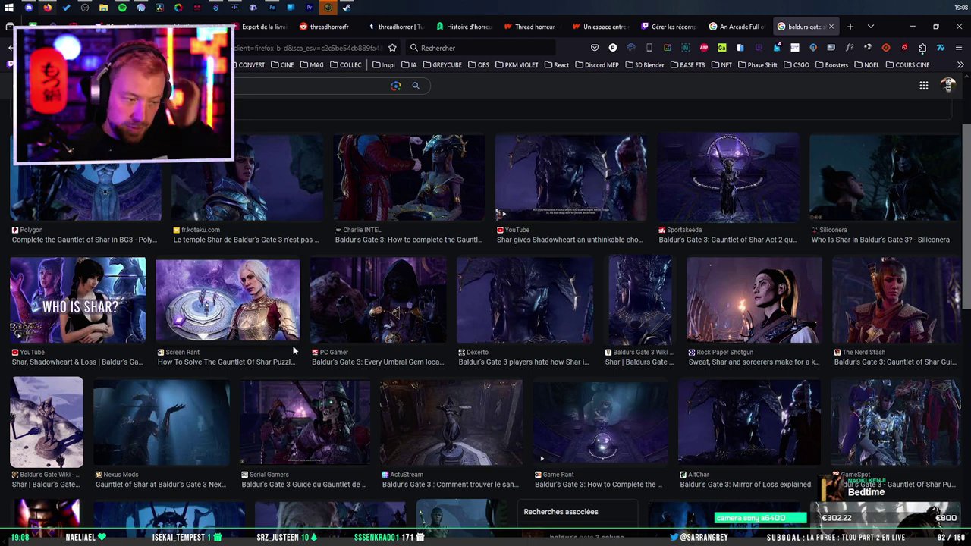
scroll(294, 351, "down", 3)
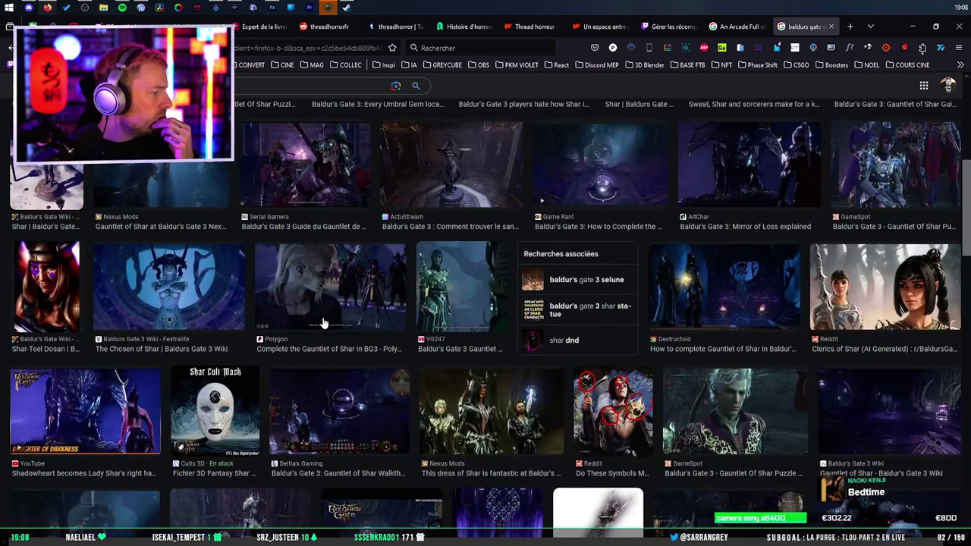
scroll(324, 323, "down", 1)
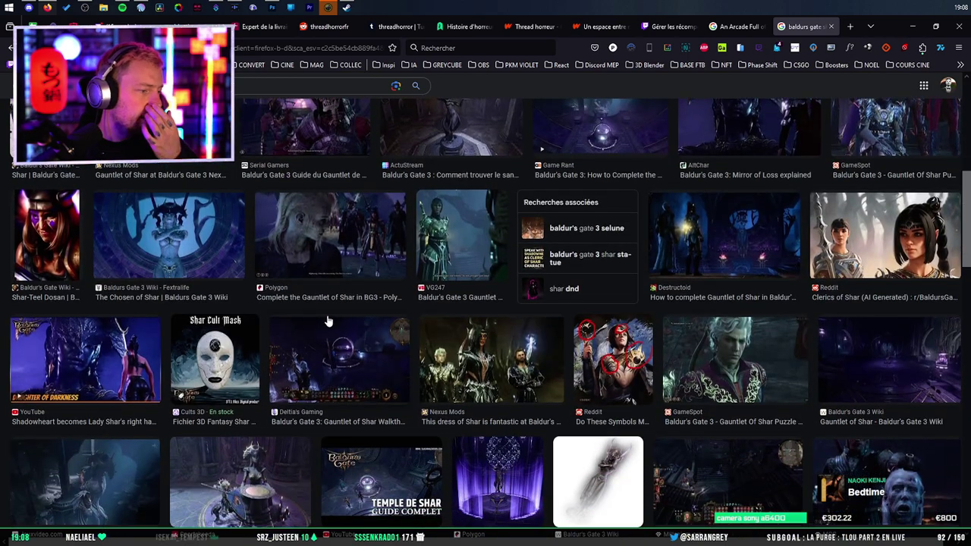
scroll(328, 318, "up", 5)
Change the image search to "baldurs gate nurse" and accept the suggested spelling "baldur's gate nurse".
left_click(325, 97)
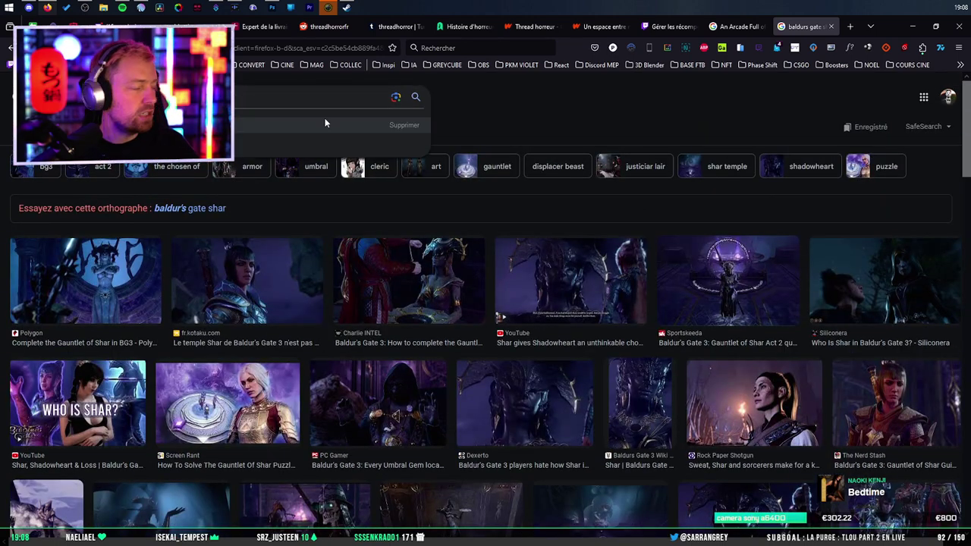
type("nurse")
key("Return")
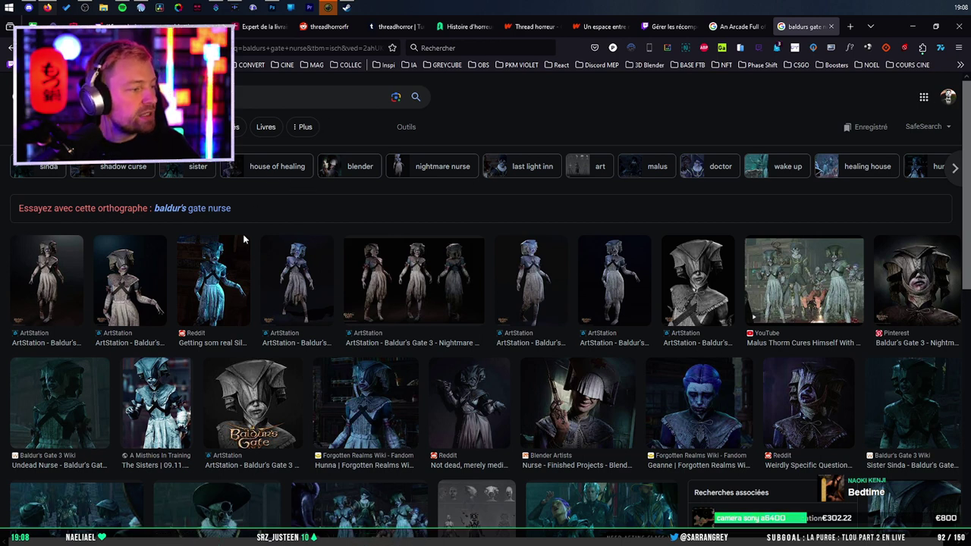
left_click(220, 97)
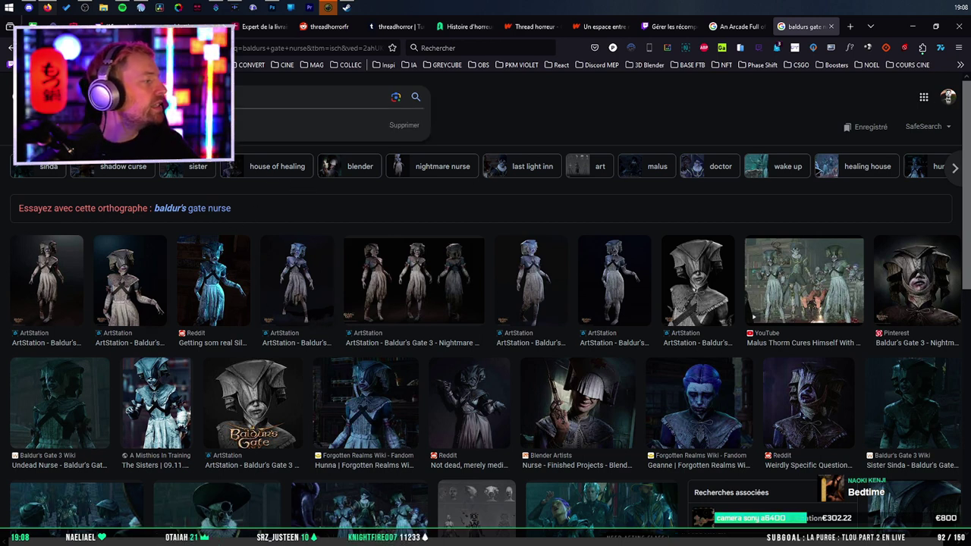
left_click(168, 208)
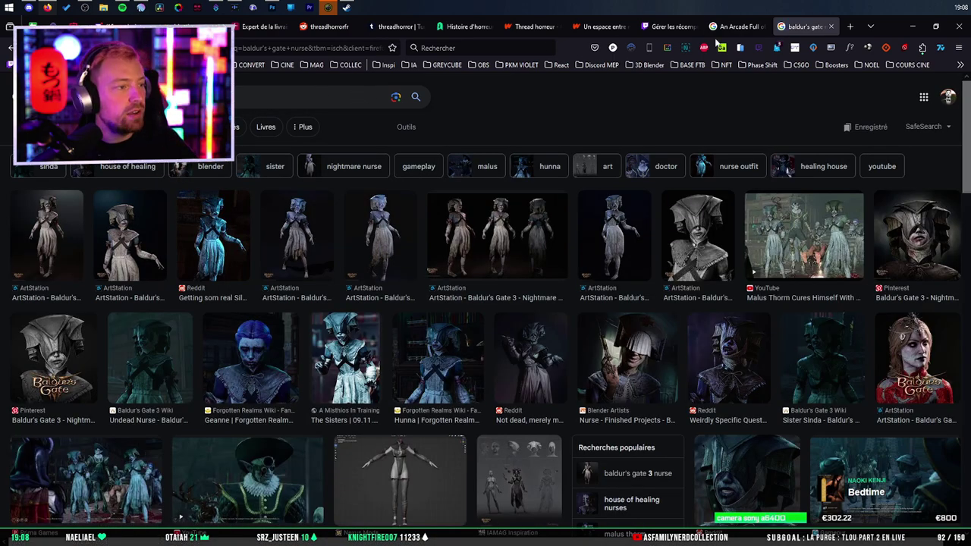
Run an advanced image search for "baldur's gate nurse" limited to images larger than 6 Mpx.
left_click(736, 26)
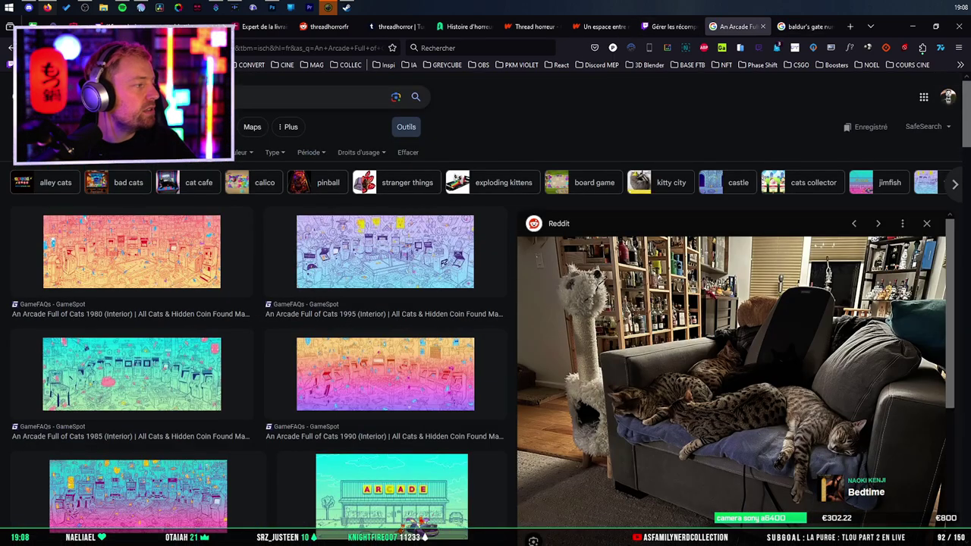
left_click(176, 499)
key("alt+Left")
key("alt+Left")
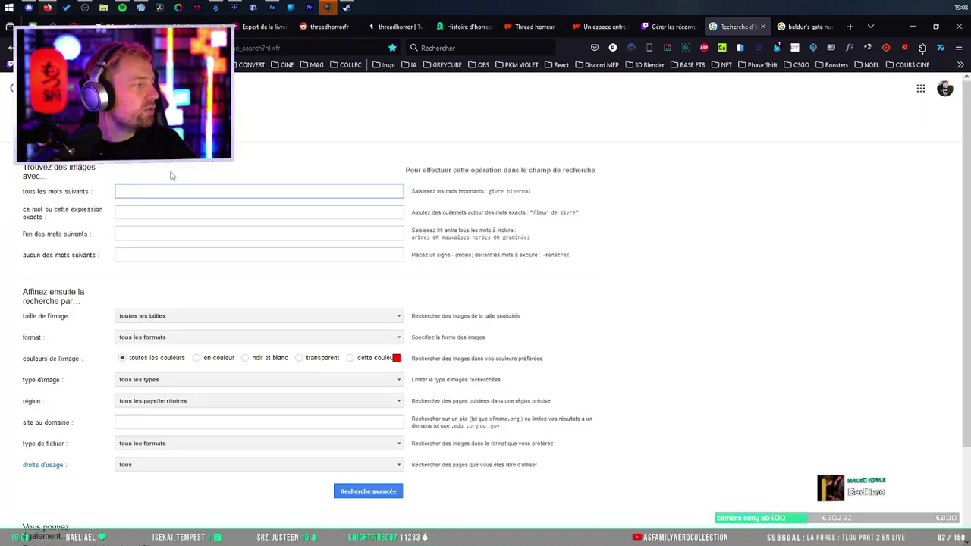
left_click(180, 315)
scroll(199, 405, "down", 3)
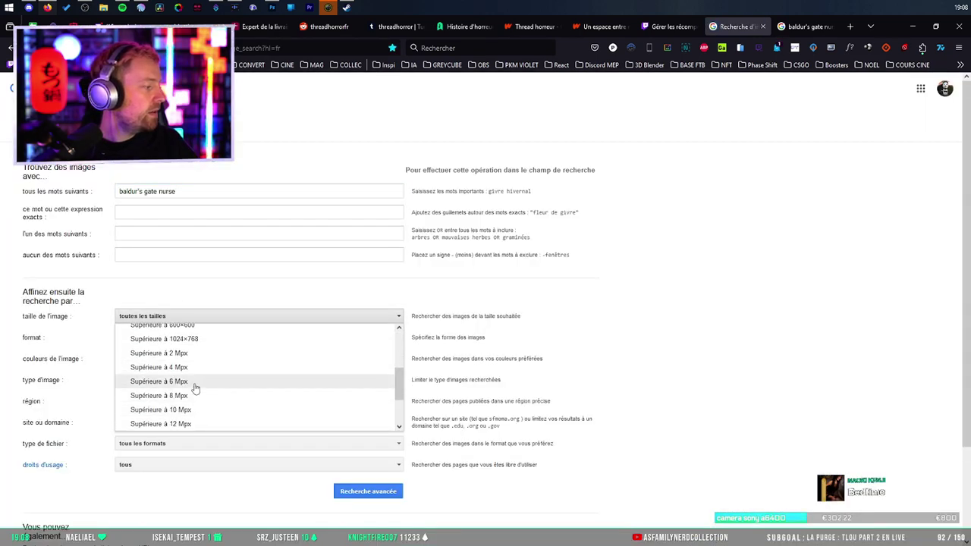
left_click(195, 383)
left_click(353, 491)
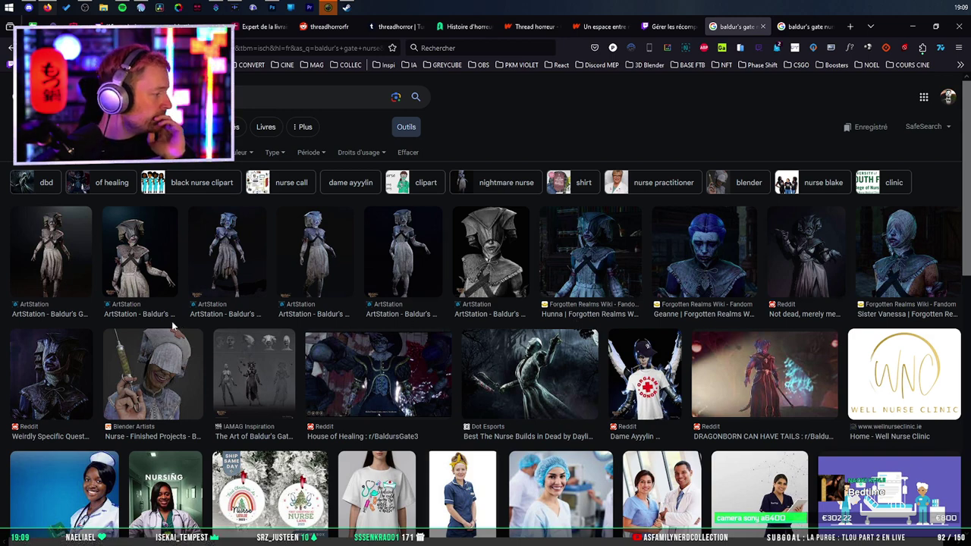
Open the Forgotten Realms Wiki picture of Hunna at full size, copy it and close its tab.
left_click(592, 267)
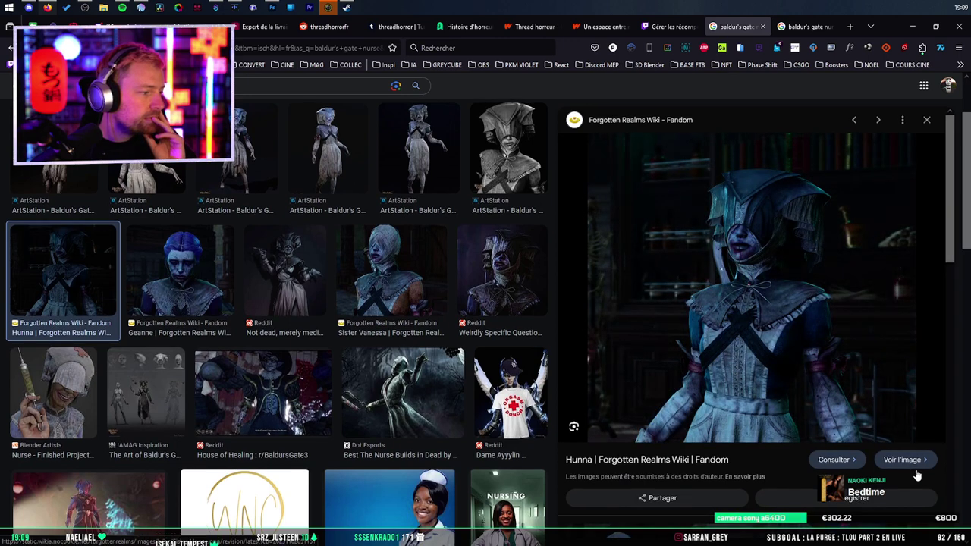
left_click(913, 465)
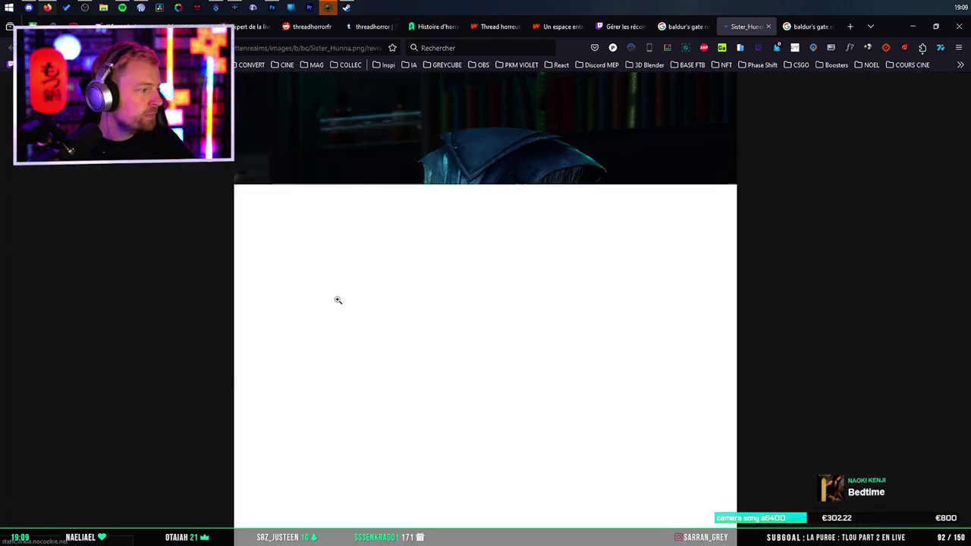
left_click(475, 294)
right_click(514, 275)
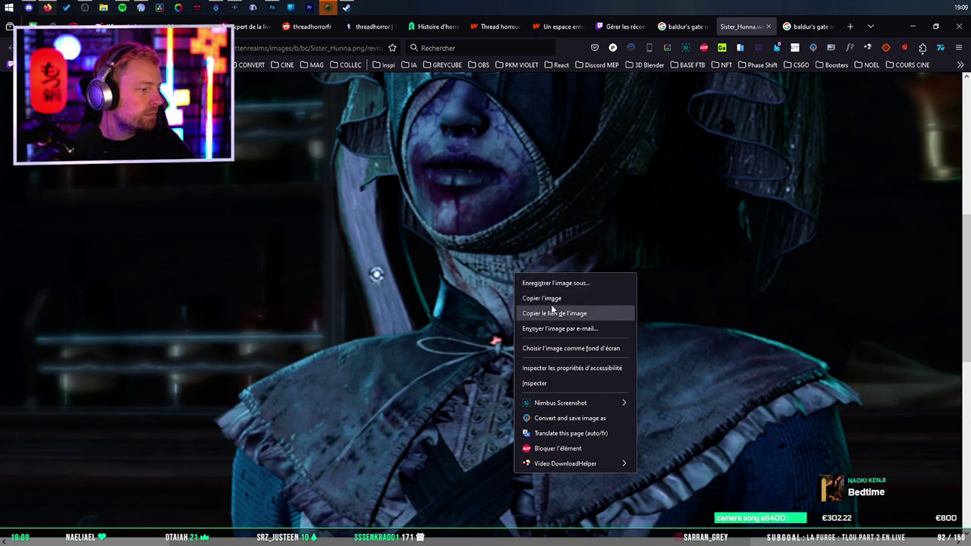
left_click(546, 295)
left_click(768, 27)
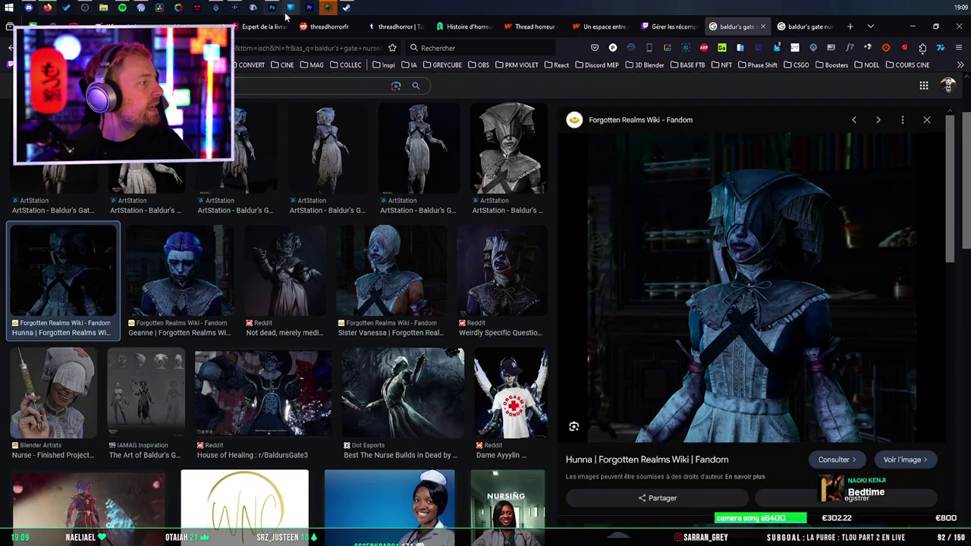
Switch to Photoshop, paste the nurse picture above Saturday's old artwork and scale it to about 2192 × 2065 px over that column.
left_click(271, 8)
left_click(544, 279)
scroll(863, 407, "up", 4)
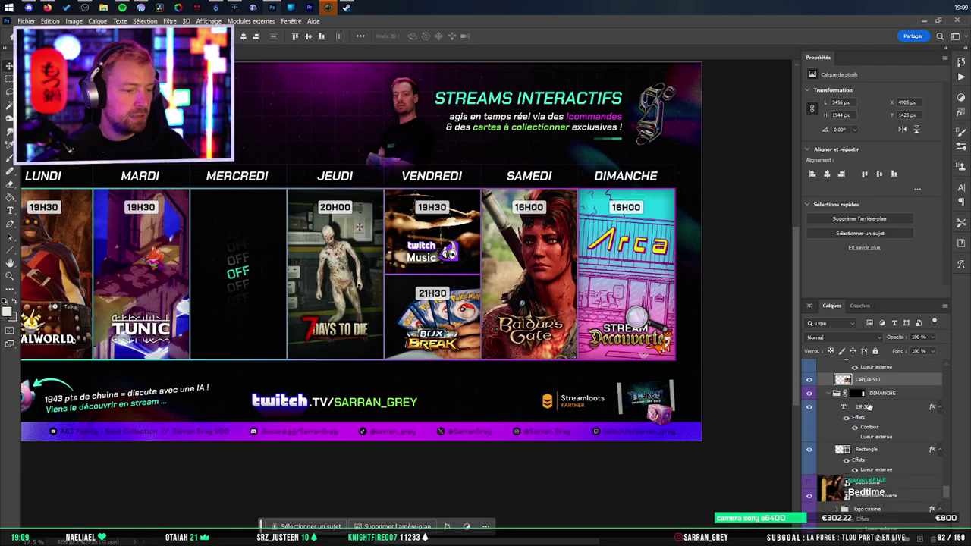
key("ctrl+v")
key("ctrl+t")
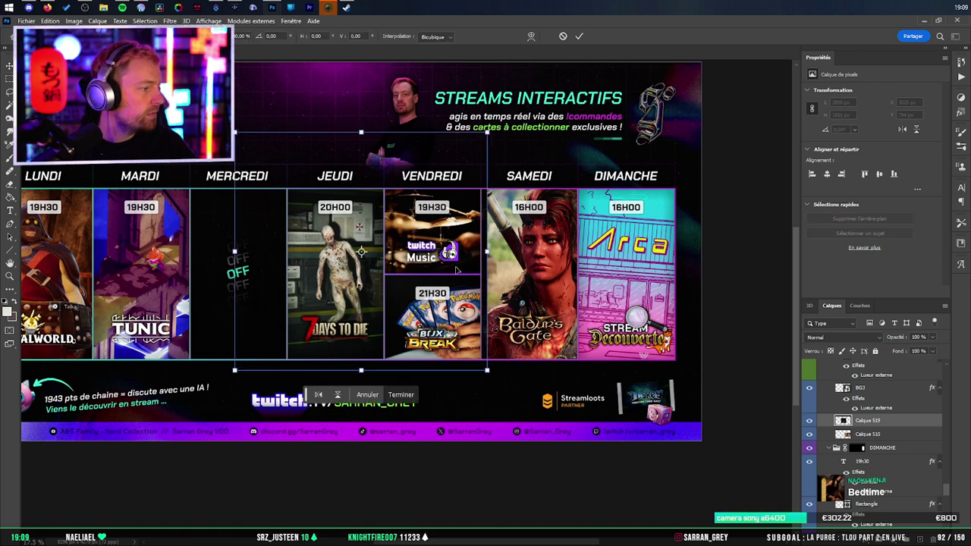
left_click_drag(460, 270, 639, 260)
left_click_drag(543, 121, 543, 180)
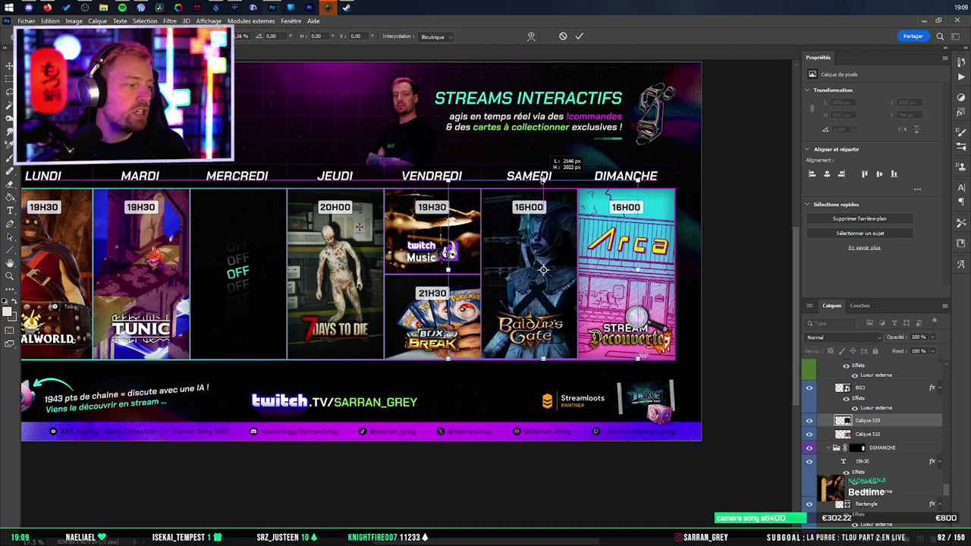
key("Return")
Shift the nurse picture within Saturday's column to X 5386 px, Y 1308 px.
scroll(552, 280, "up", 1)
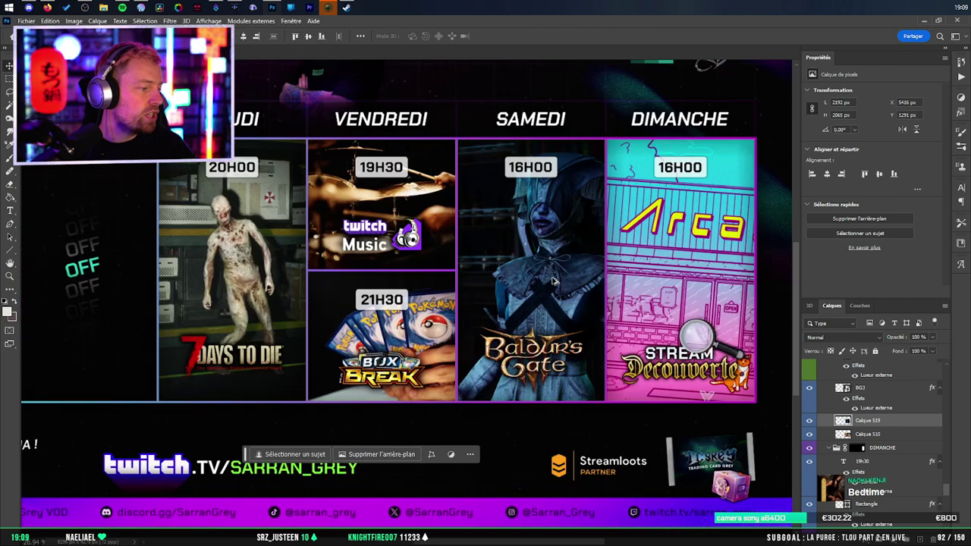
scroll(552, 281, "up", 1)
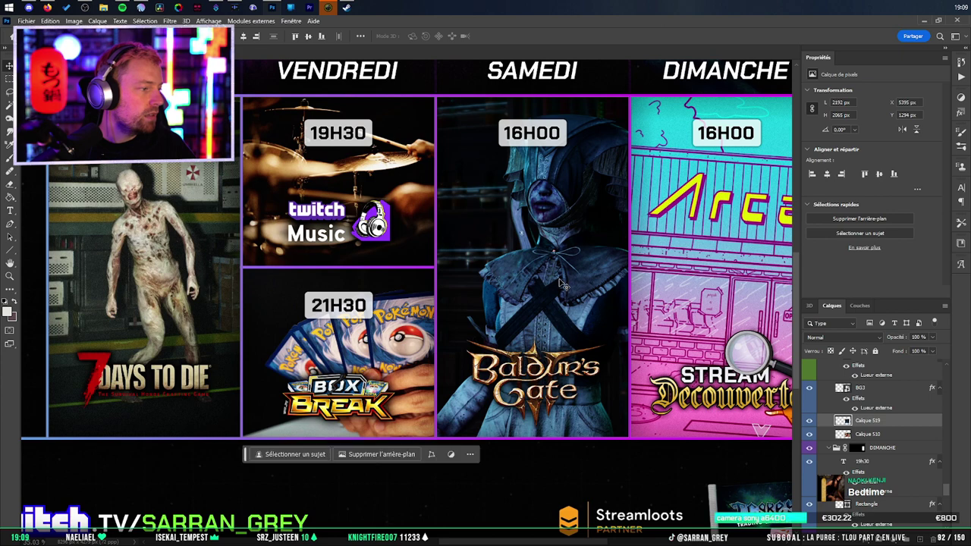
left_click_drag(597, 289, 595, 293)
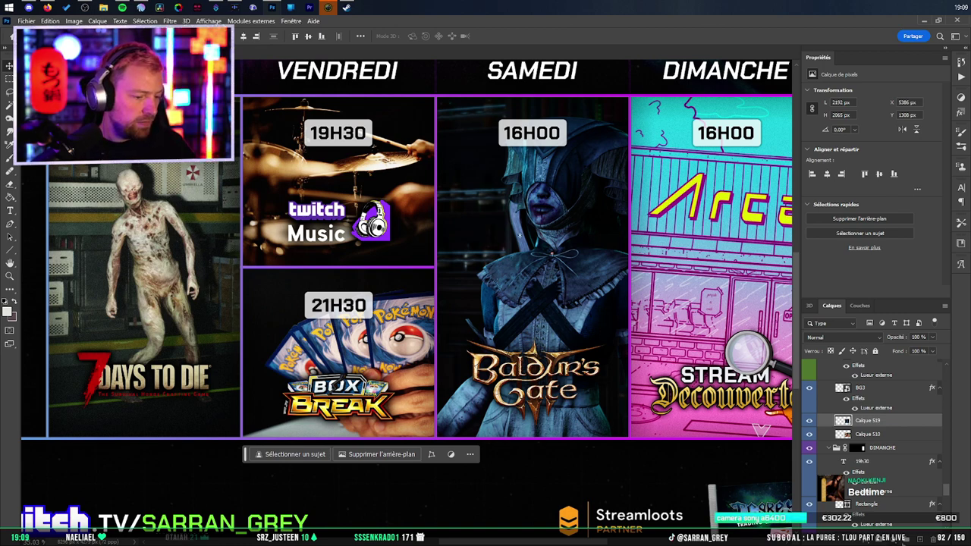
Brighten the nurse picture with a Curves adjustment layer and merge the adjustment into the picture's layer.
left_click(892, 540)
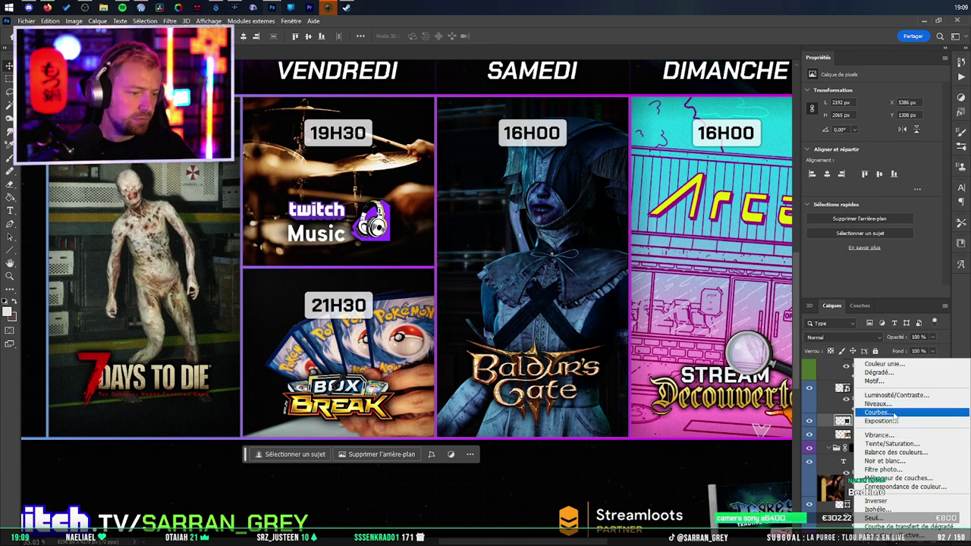
left_click(879, 412)
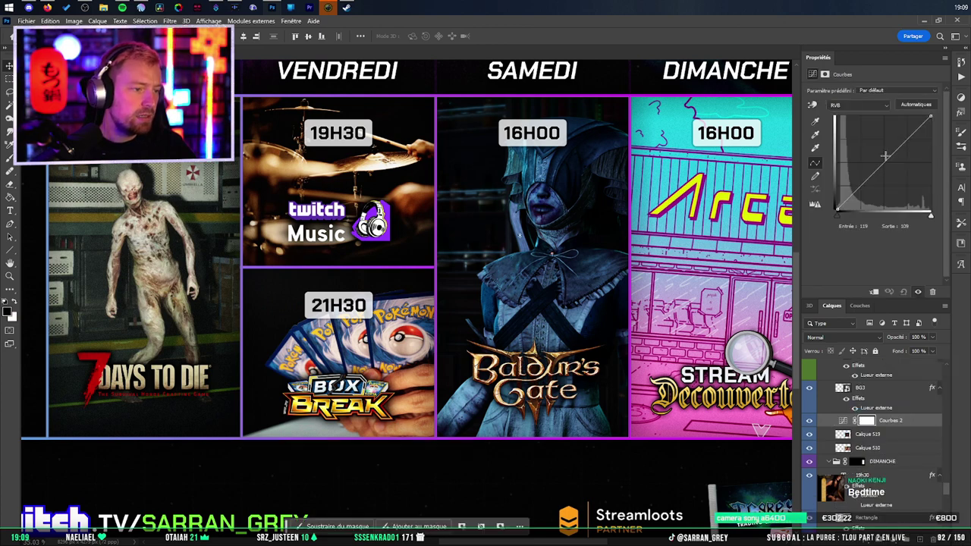
left_click_drag(890, 138, 870, 169)
key("ctrl+e")
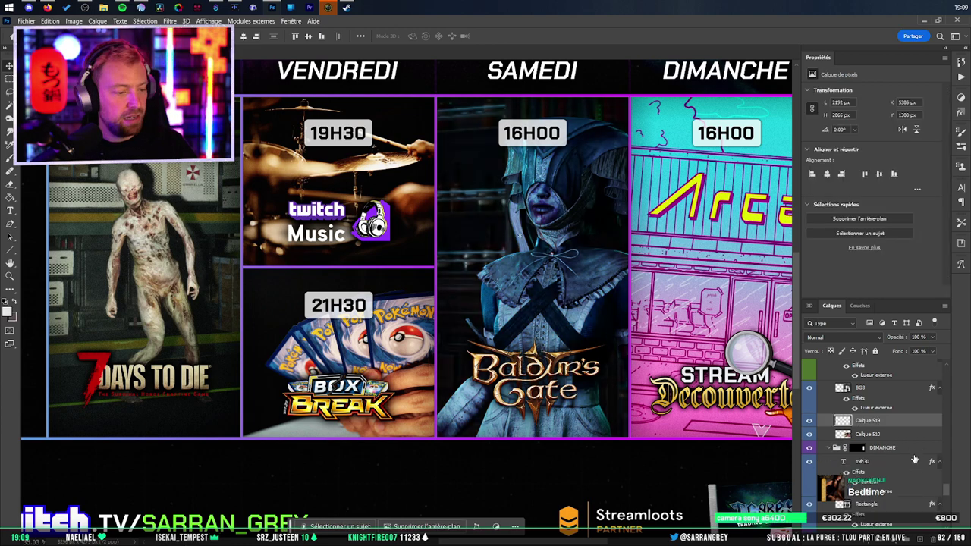
Apply the Add Noise filter to Saturday's nurse picture.
left_click(170, 20)
mouse_move(281, 150)
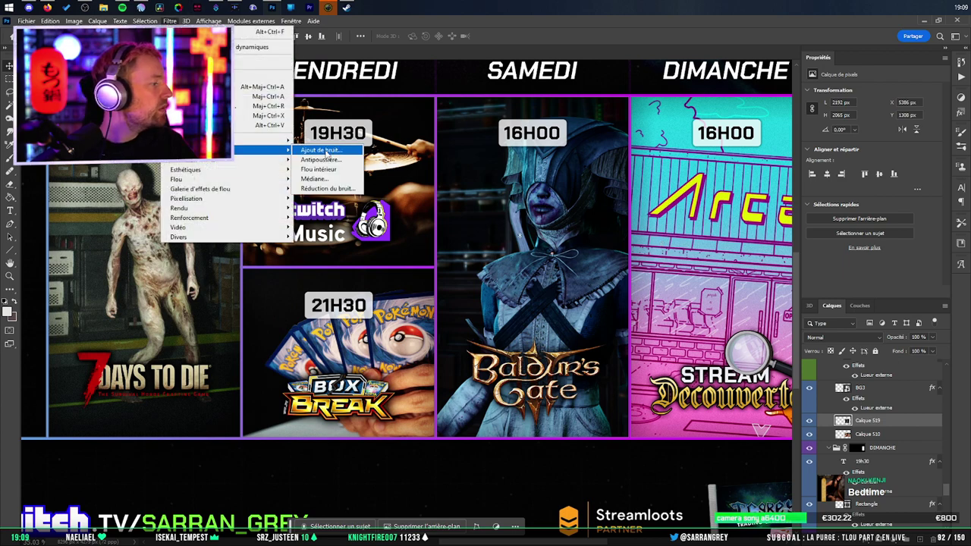
left_click(323, 148)
left_click(538, 127)
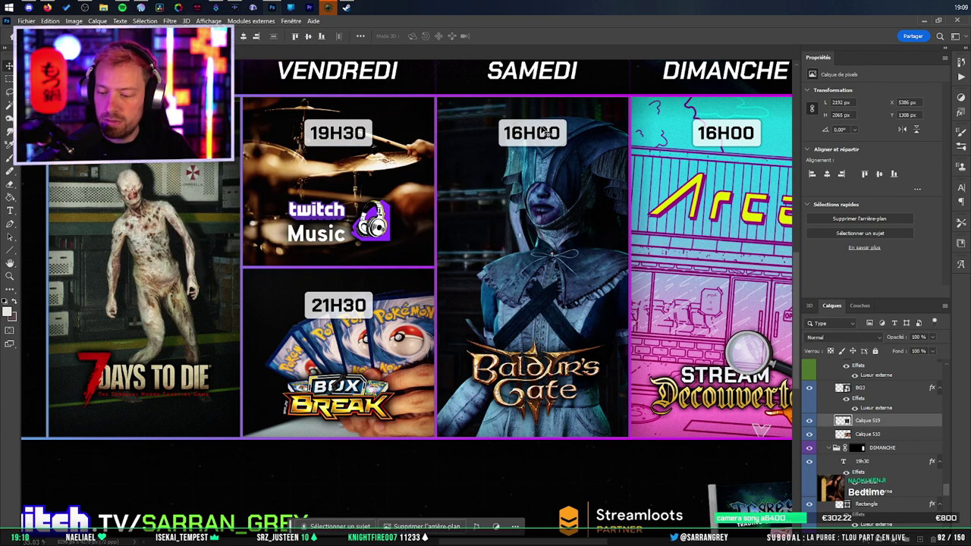
Examine the new Saturday picture within the whole schedule, and check the Monday, Tuesday, Thursday and Friday artwork up close.
scroll(584, 187, "down", 3)
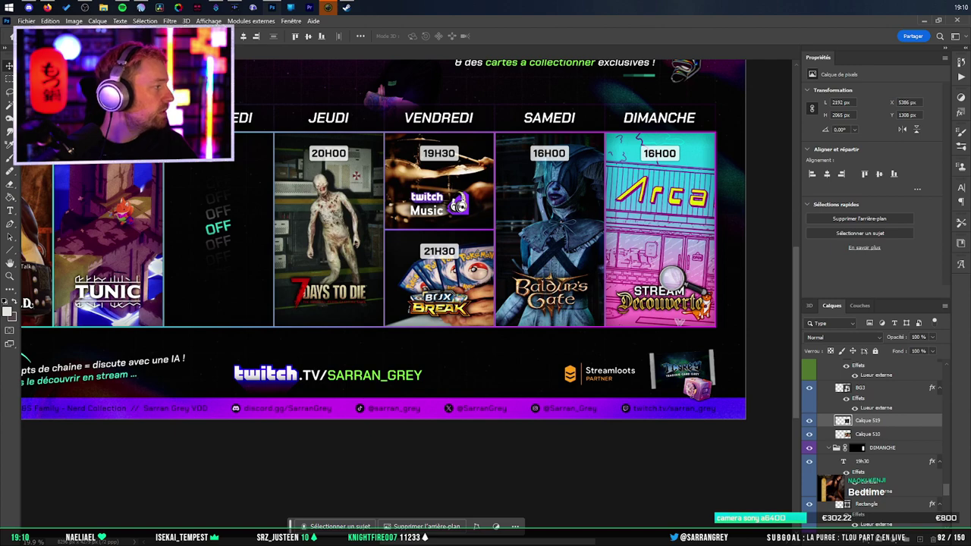
scroll(448, 181, "down", 2)
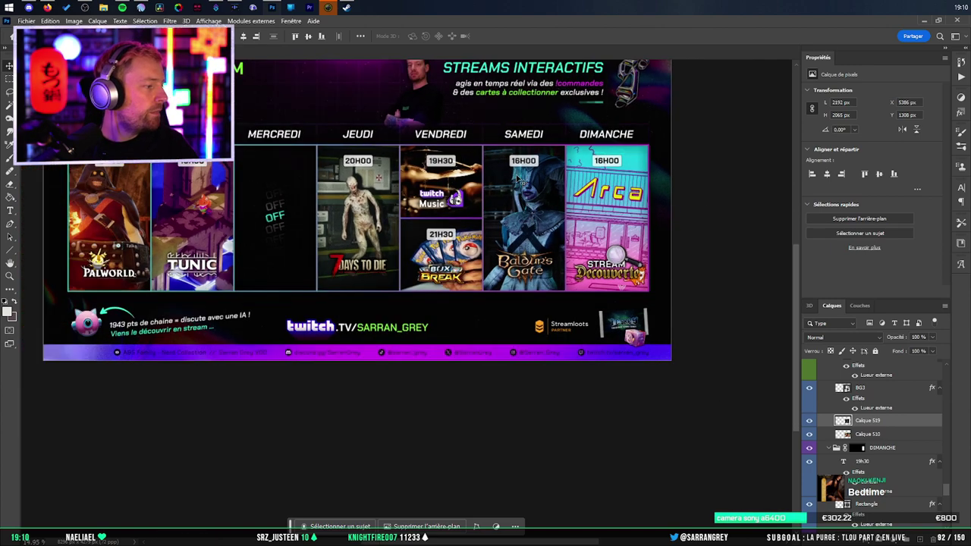
left_click(585, 222)
left_click_drag(360, 201, 520, 247)
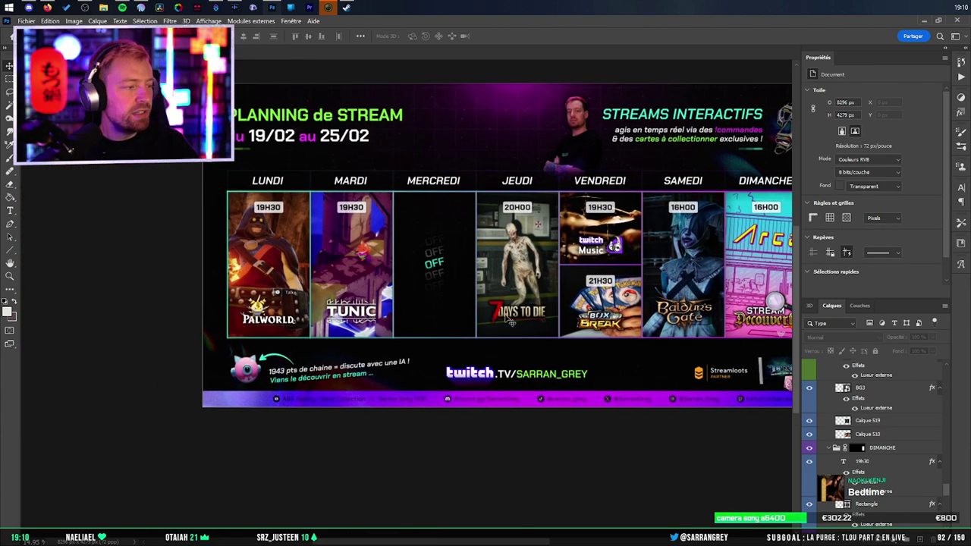
scroll(335, 261, "up", 5)
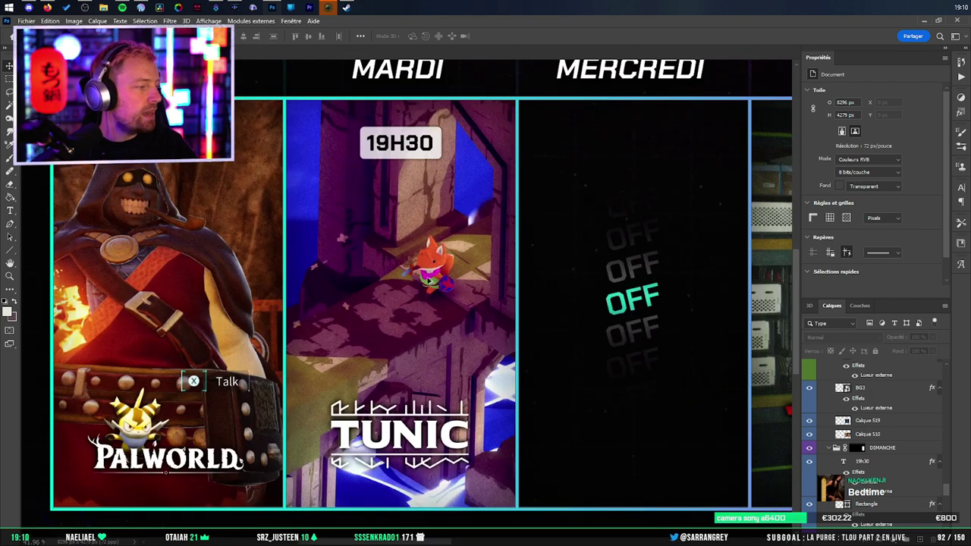
scroll(429, 271, "down", 3)
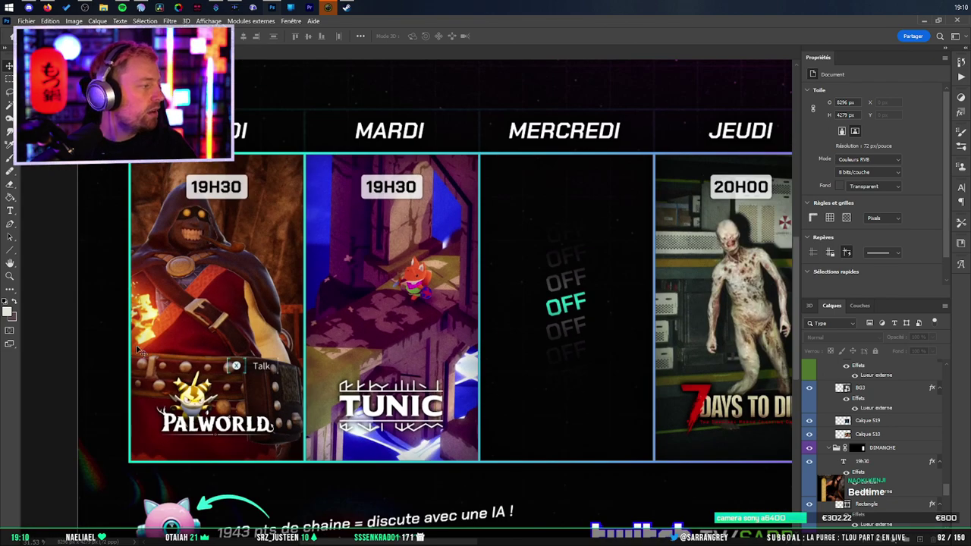
scroll(171, 277, "down", 3)
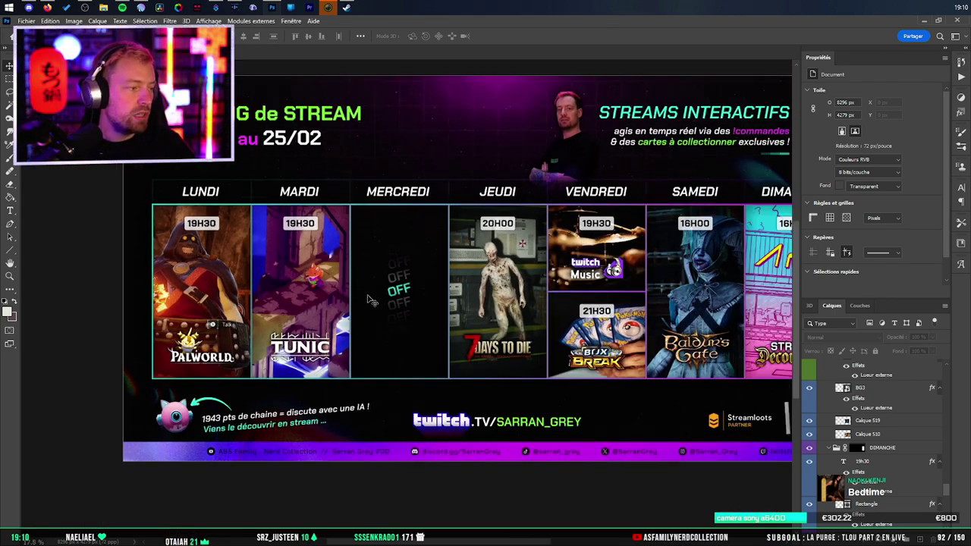
left_click_drag(489, 303, 462, 266)
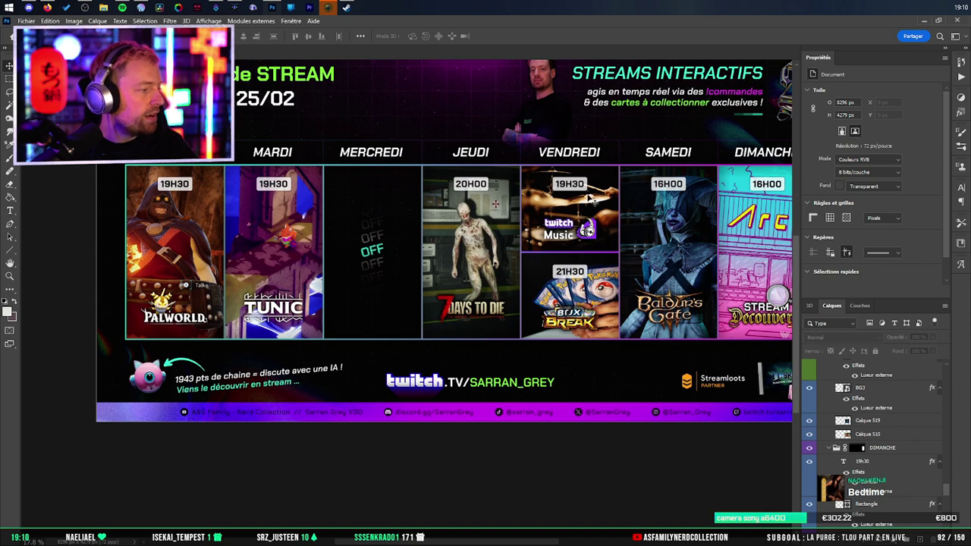
scroll(597, 226, "up", 4)
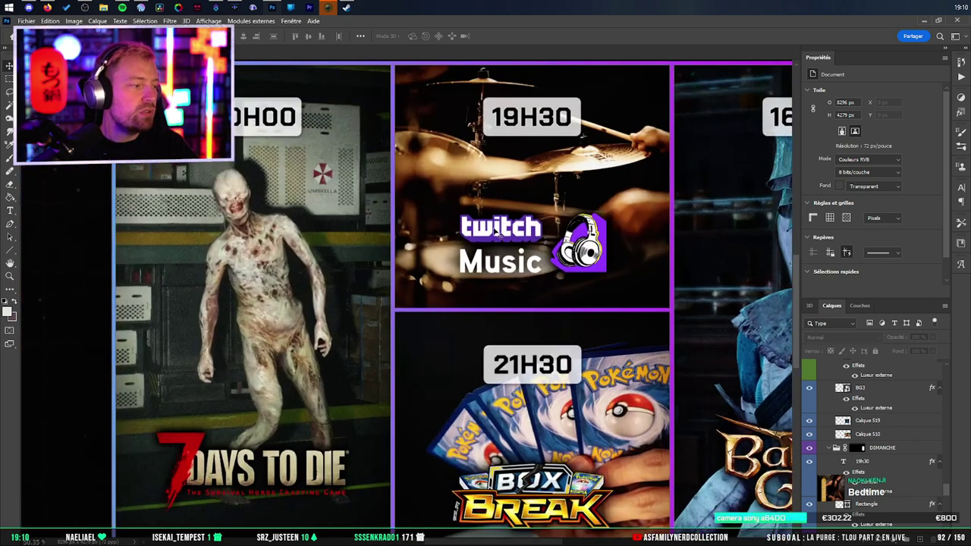
scroll(498, 235, "down", 2)
scroll(505, 239, "up", 3)
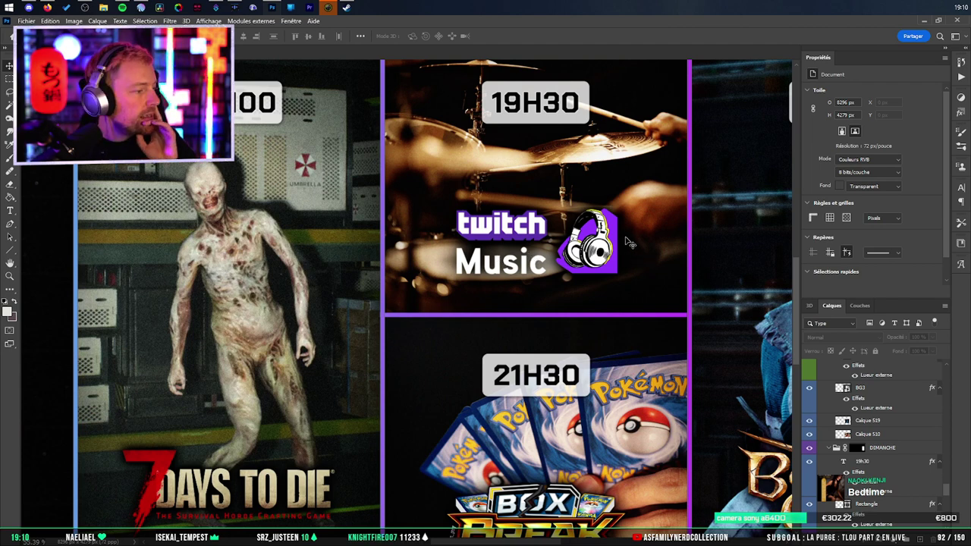
Switch to Firefox, search for "book" images, restrict the results to PNG files and browse them.
left_click(47, 8)
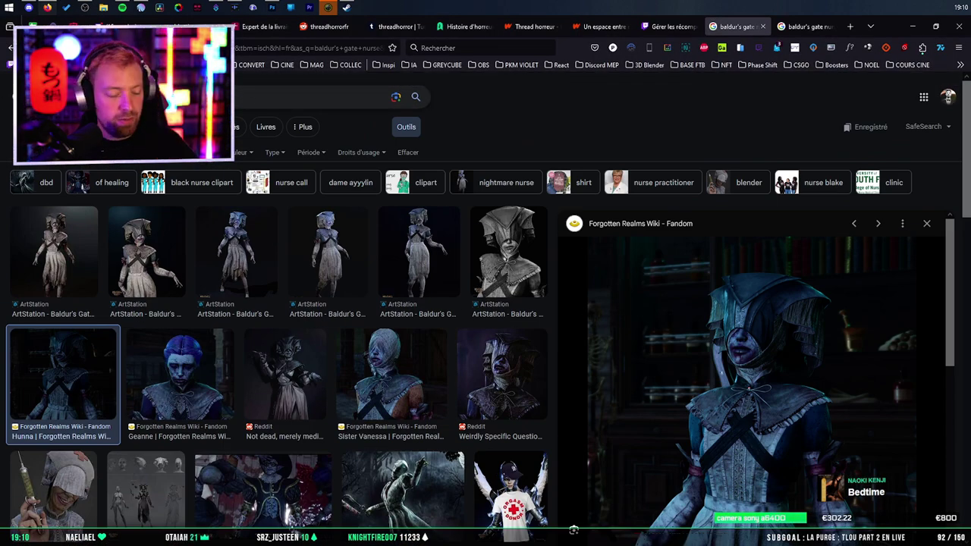
type("book")
key("Return")
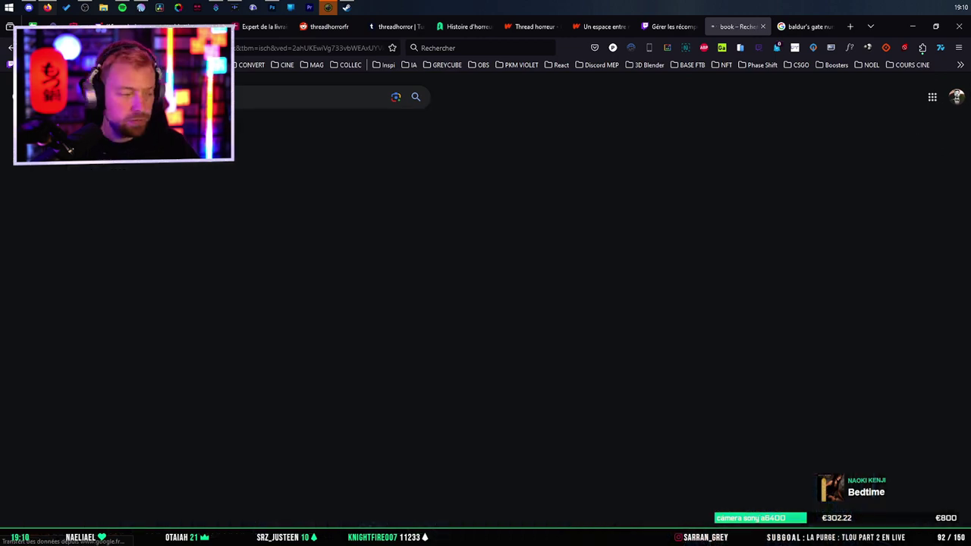
left_click(406, 127)
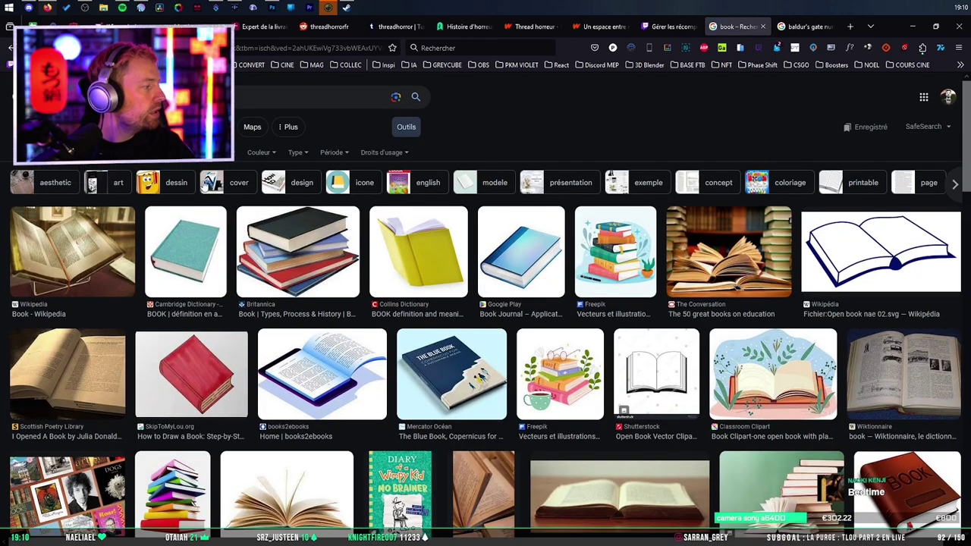
left_click(257, 152)
left_click(298, 156)
left_click(220, 97)
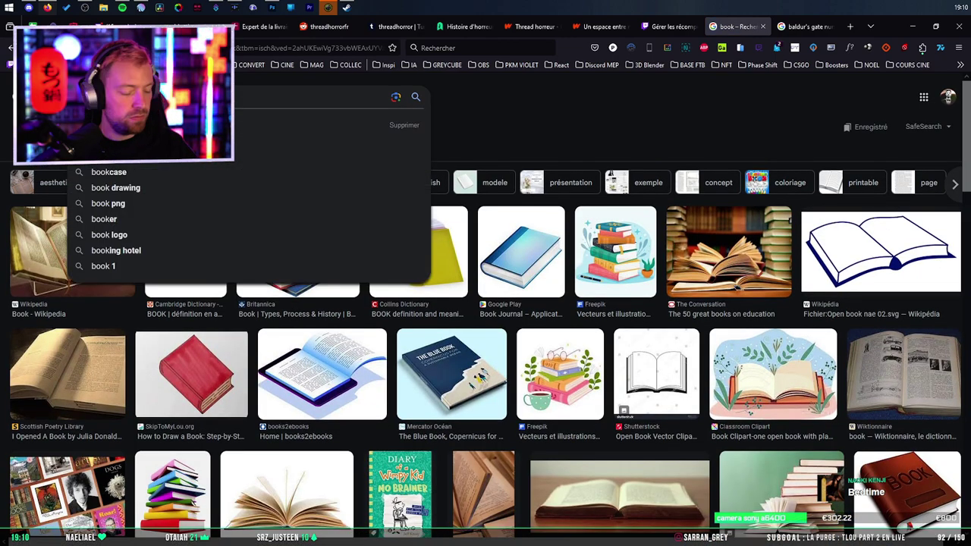
type("film")
key("Return")
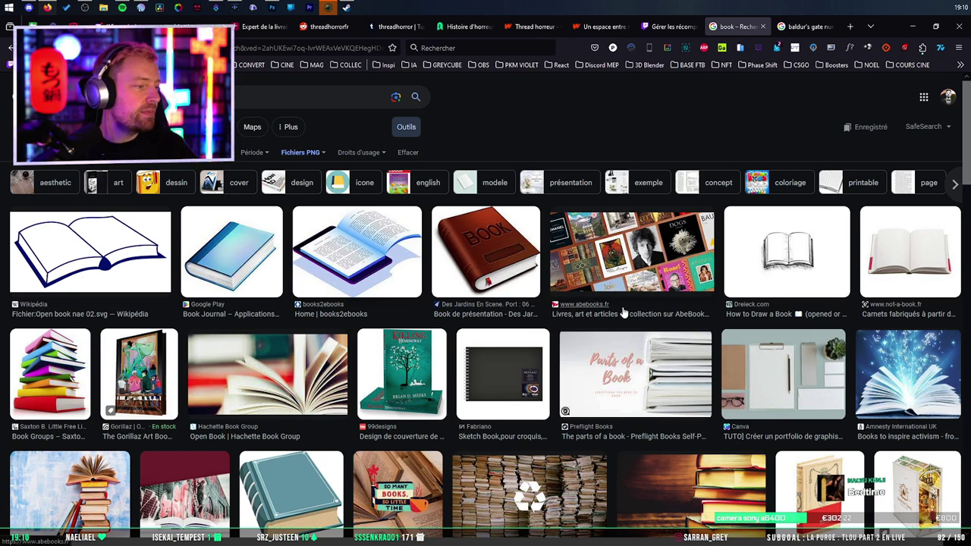
scroll(562, 300, "down", 2)
scroll(563, 295, "down", 1)
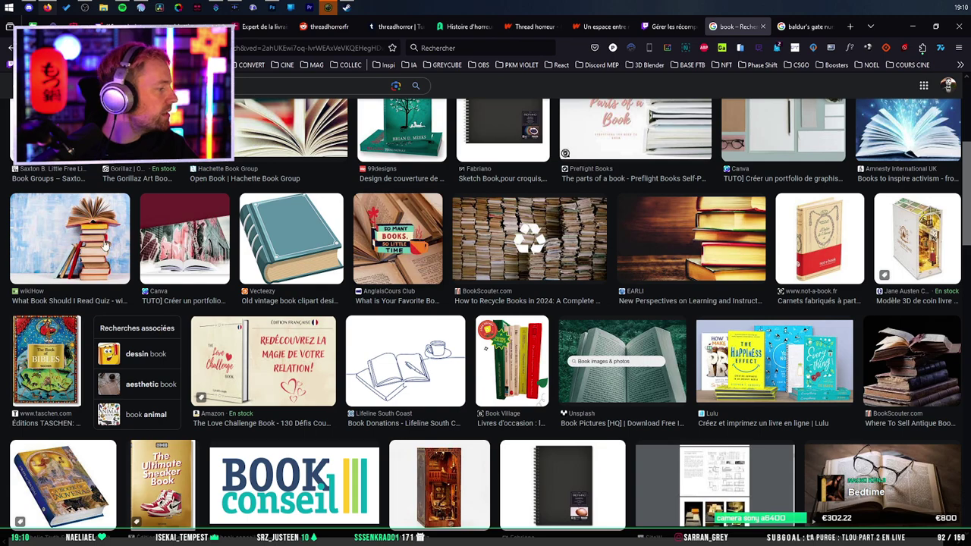
scroll(131, 246, "down", 2)
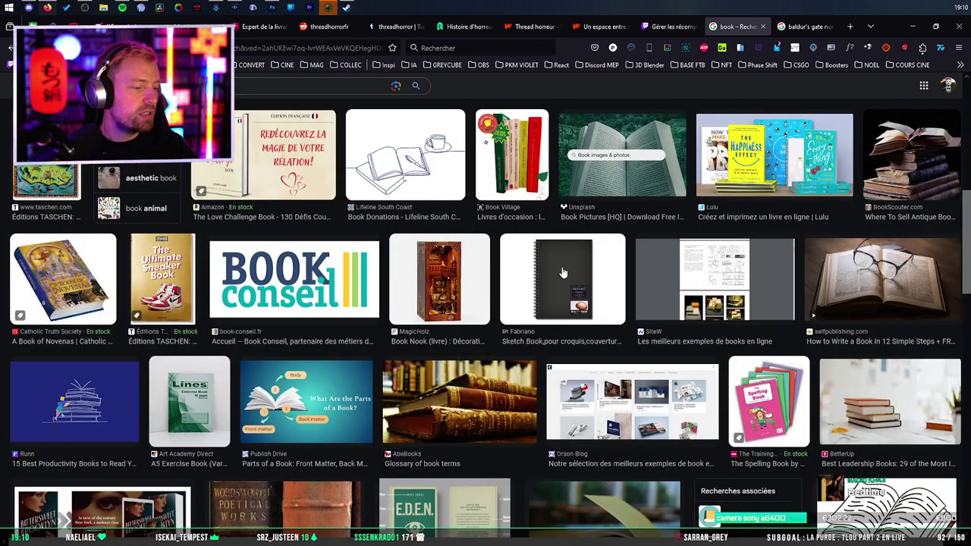
Return to the original book image results and restrict them by colour to transparent images.
scroll(562, 273, "down", 3)
scroll(562, 273, "down", 1)
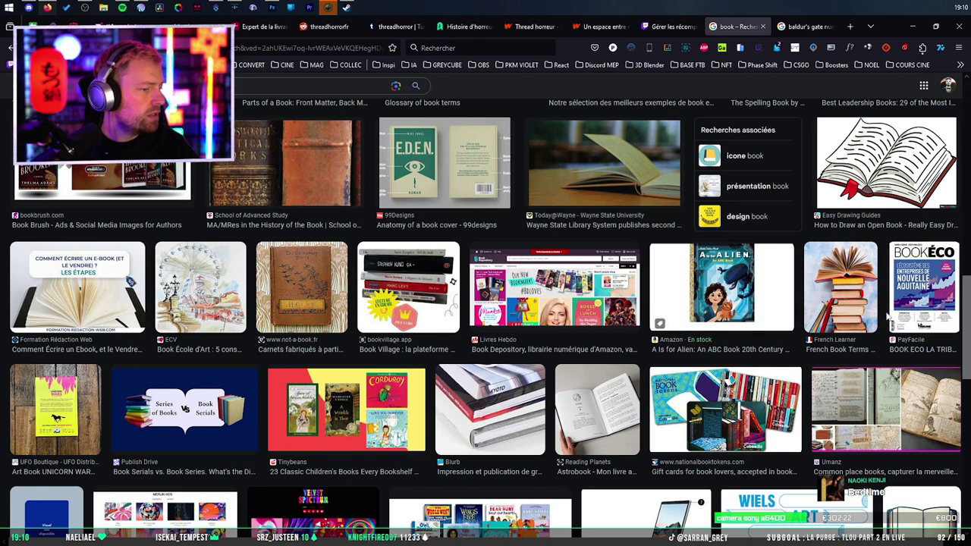
scroll(321, 369, "down", 3)
key("alt+Left")
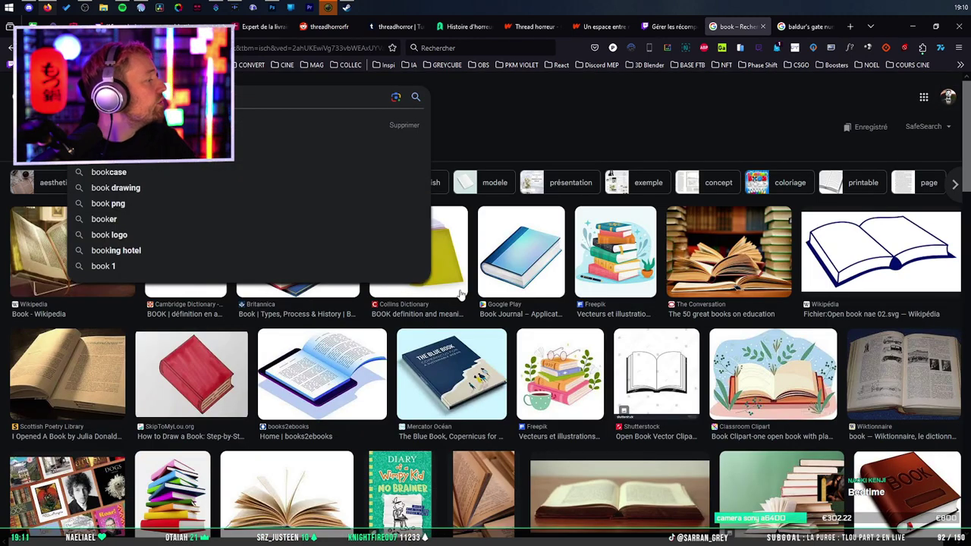
left_click(507, 147)
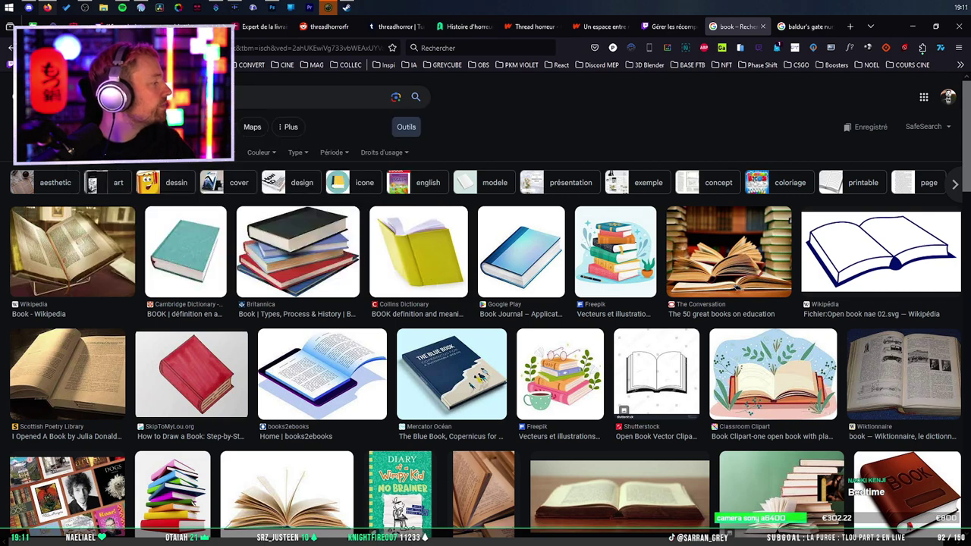
left_click(262, 153)
left_click(293, 199)
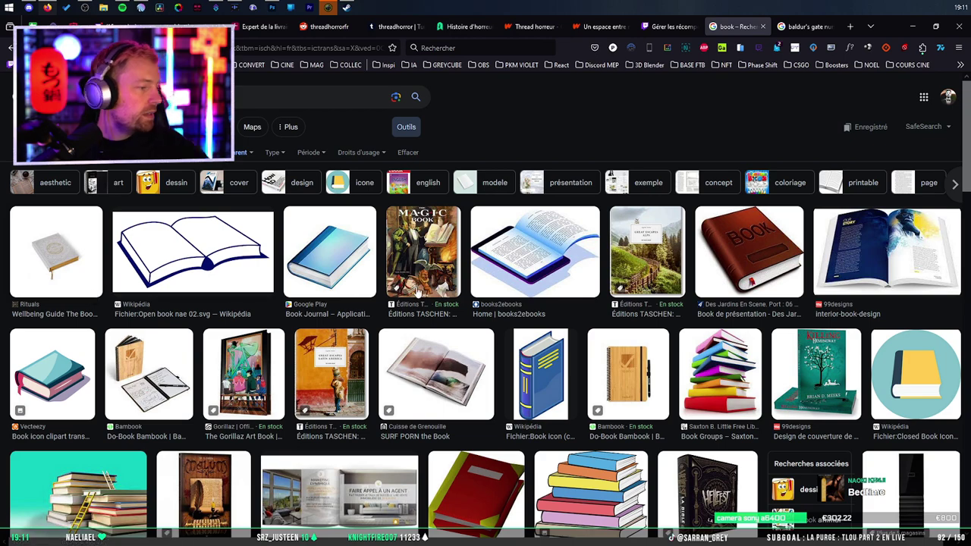
Browse the transparent book images for a suitable illustration, previewing Vecteezy's brown open book clipart.
scroll(590, 408, "down", 6)
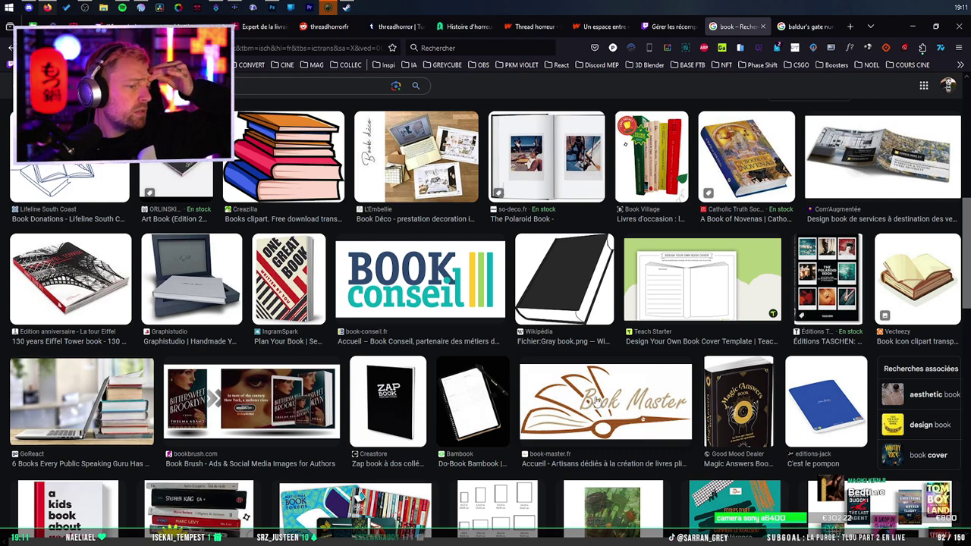
left_click(913, 302)
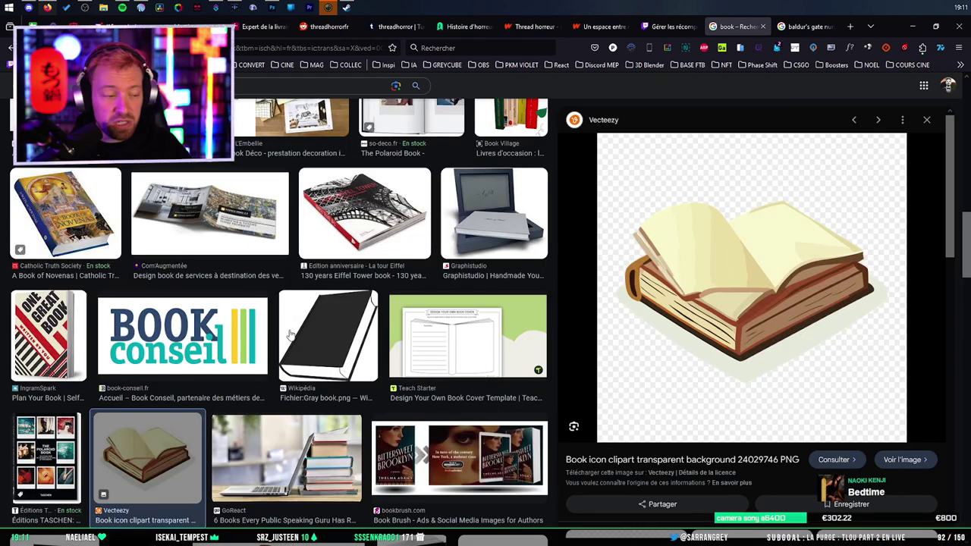
scroll(293, 352, "down", 3)
scroll(367, 326, "down", 10)
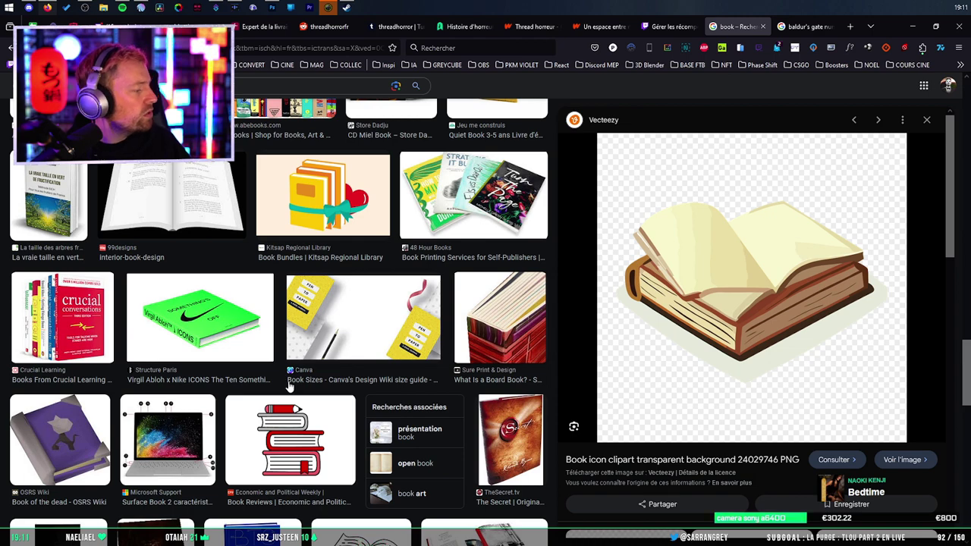
scroll(292, 367, "down", 1)
scroll(296, 342, "down", 2)
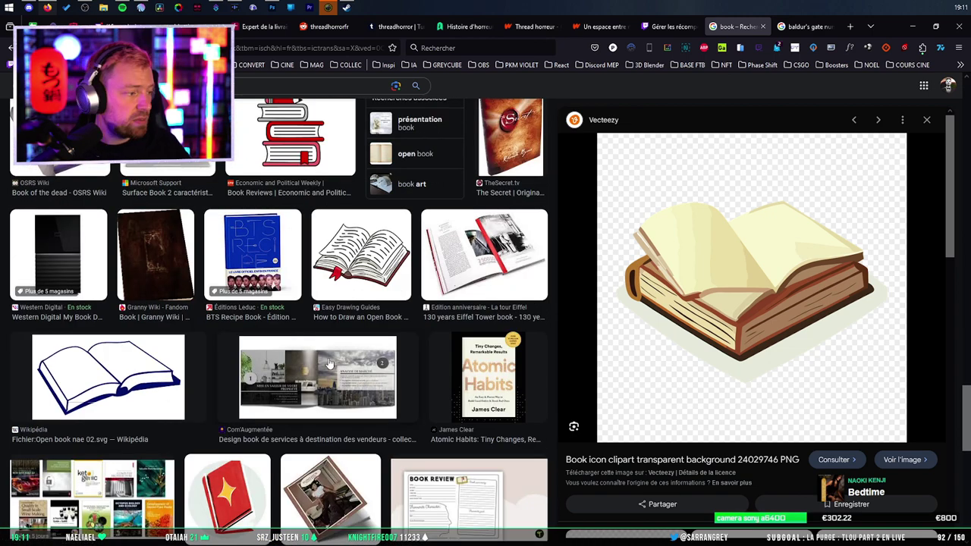
scroll(337, 340, "down", 3)
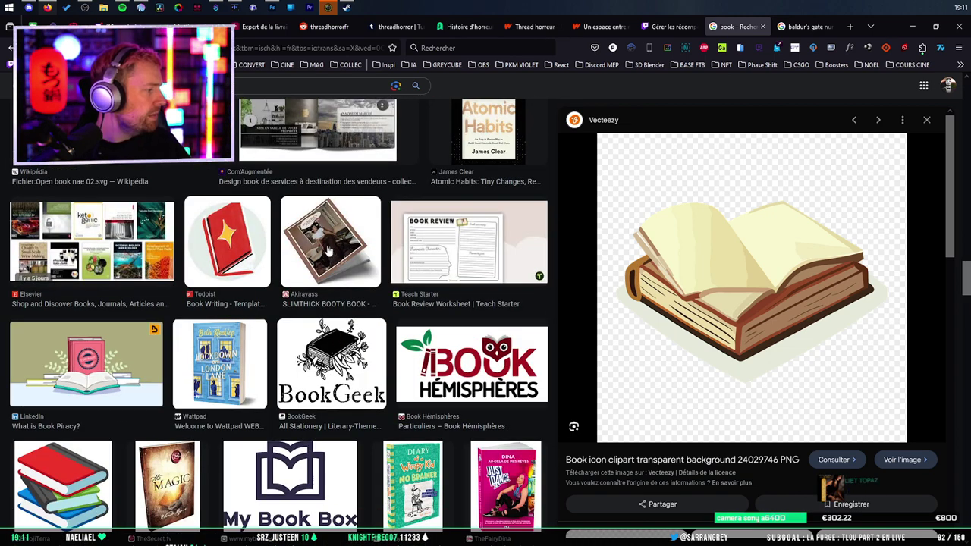
scroll(371, 302, "down", 2)
scroll(370, 302, "down", 2)
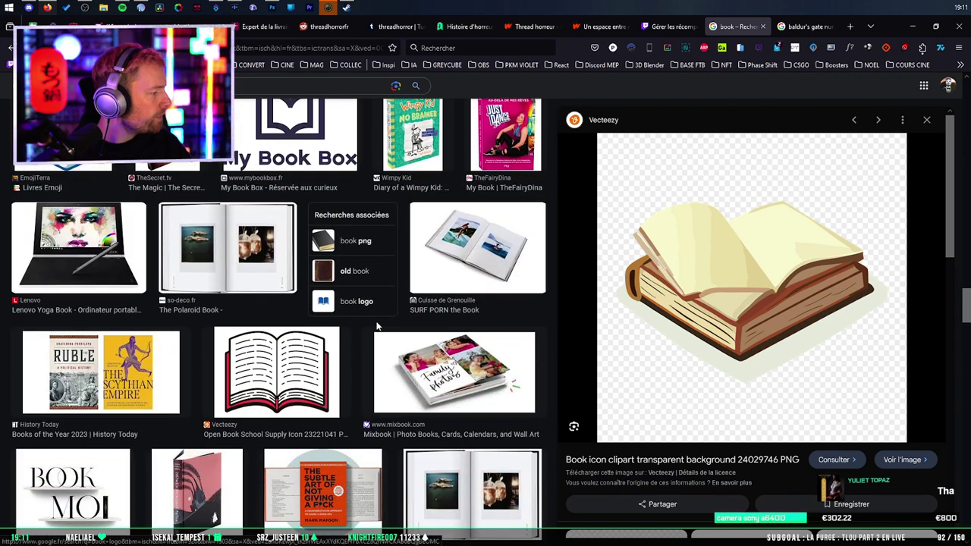
scroll(383, 326, "down", 2)
scroll(388, 328, "up", 1)
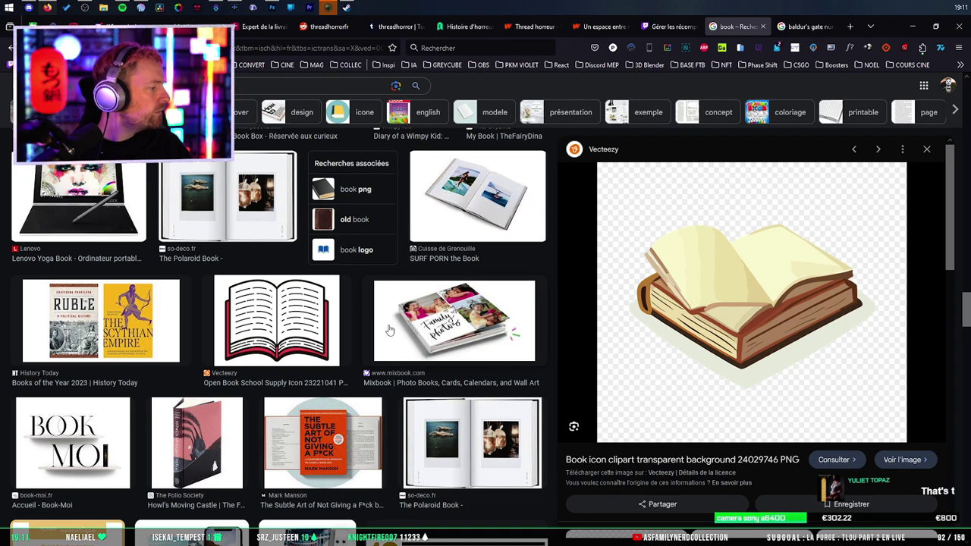
Open Vecteezy's "Open Book School Supply Icon" PNG at full size, save the image, and close its page.
left_click(319, 324)
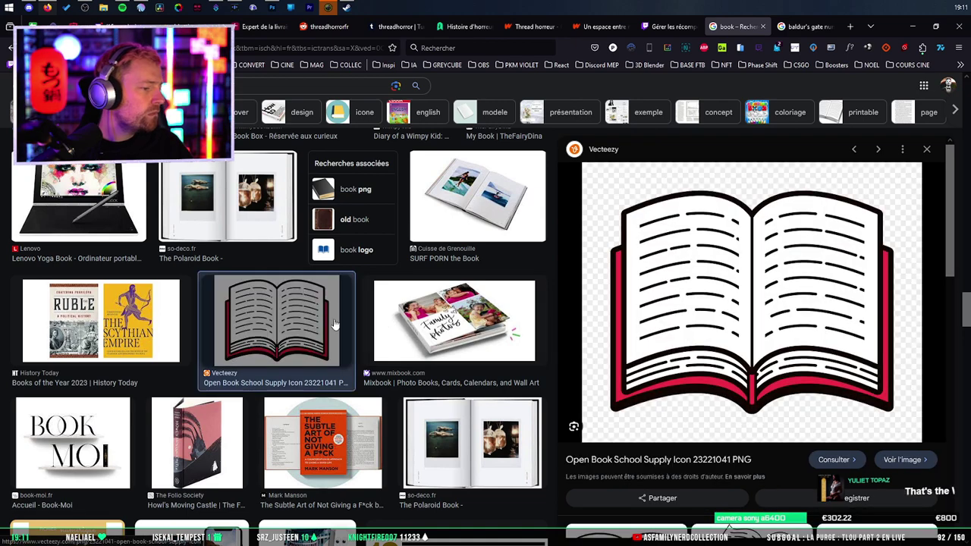
left_click(911, 460)
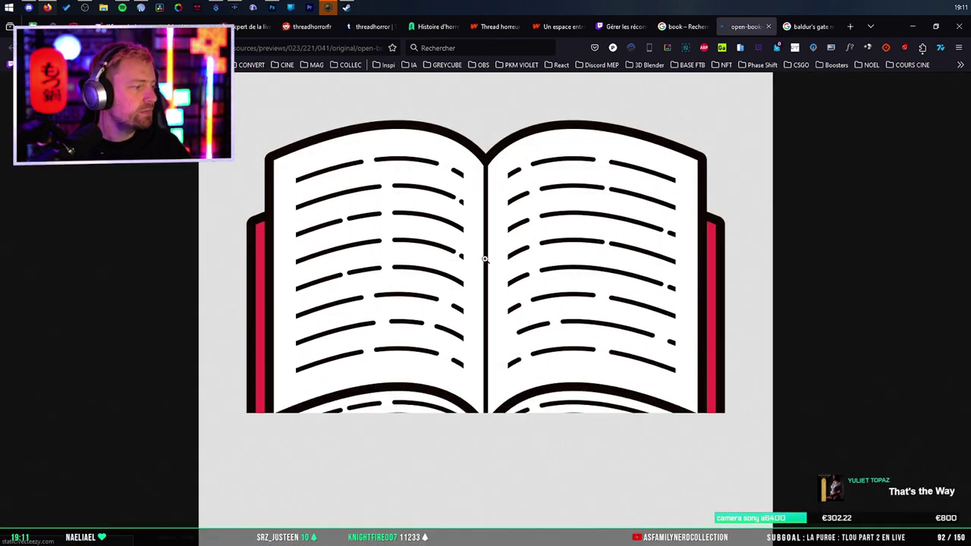
right_click(486, 270)
left_click(526, 280)
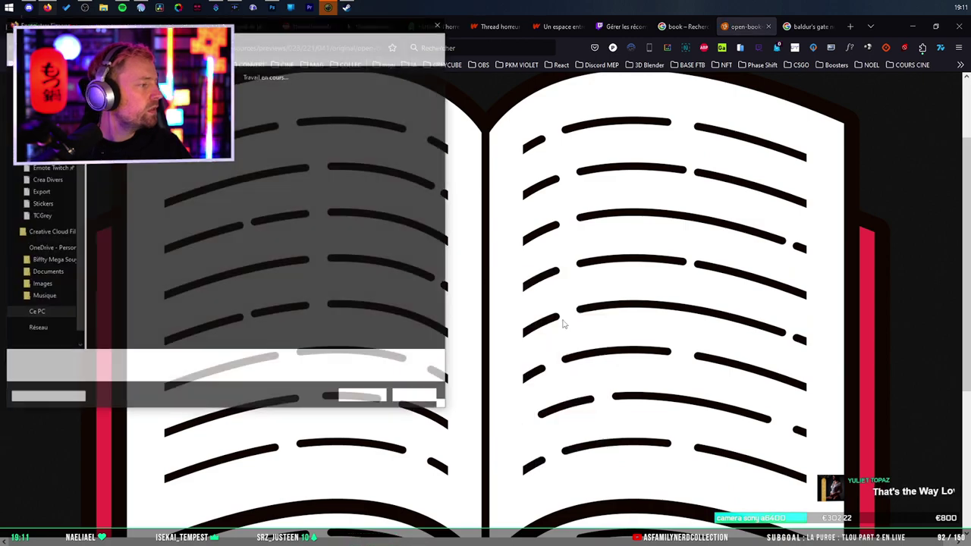
left_click(365, 397)
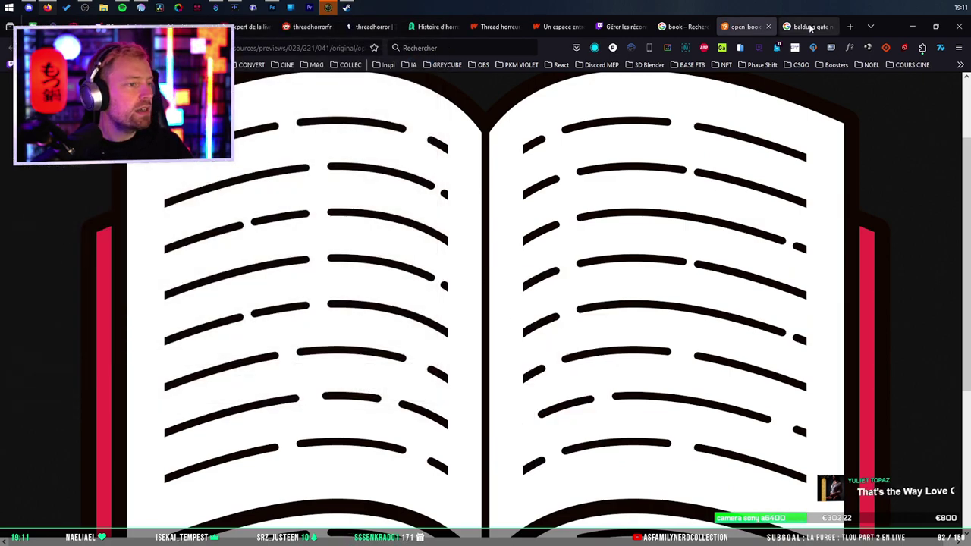
left_click(762, 27)
Search for "horror" images and restrict the results to transparent ones.
scroll(318, 250, "up", 3)
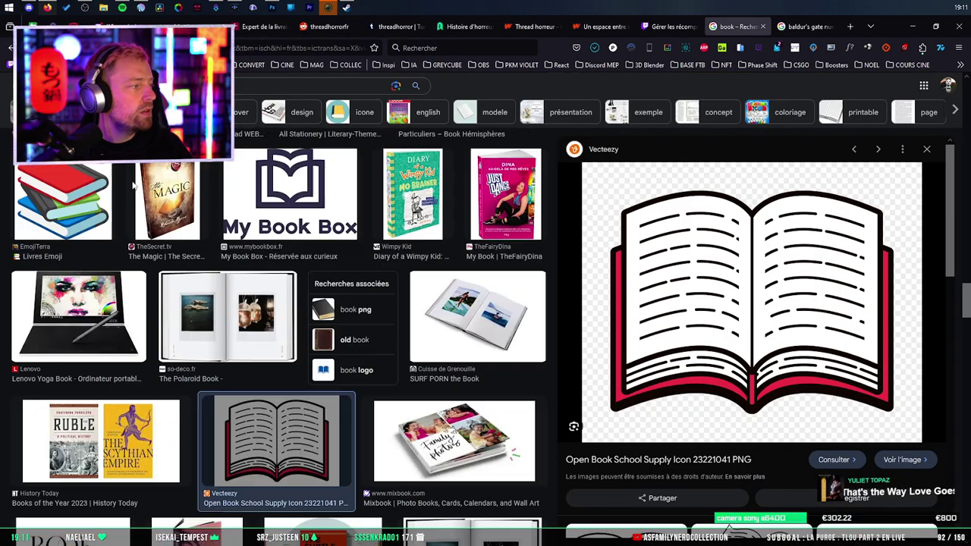
left_click(242, 86)
key("ctrl+a")
type("horr")
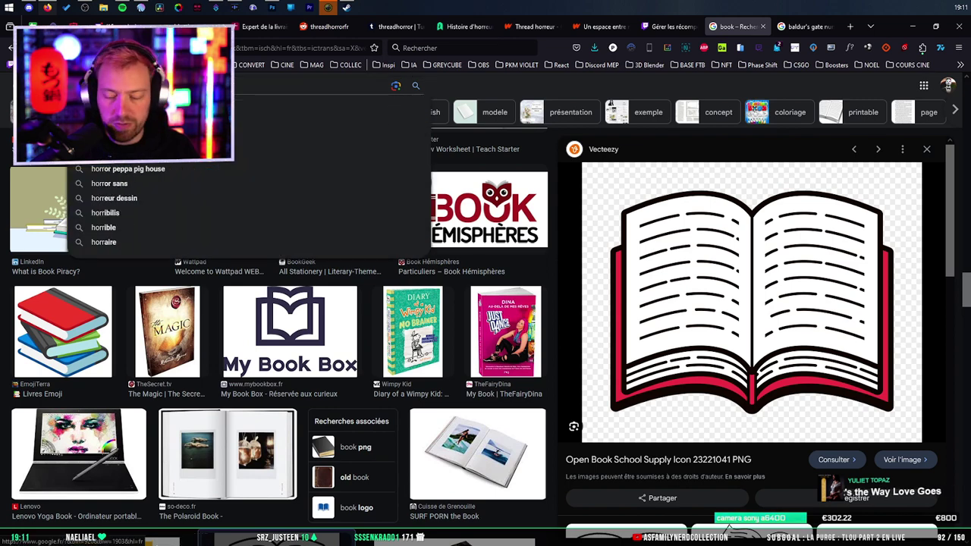
type("or")
key("Return")
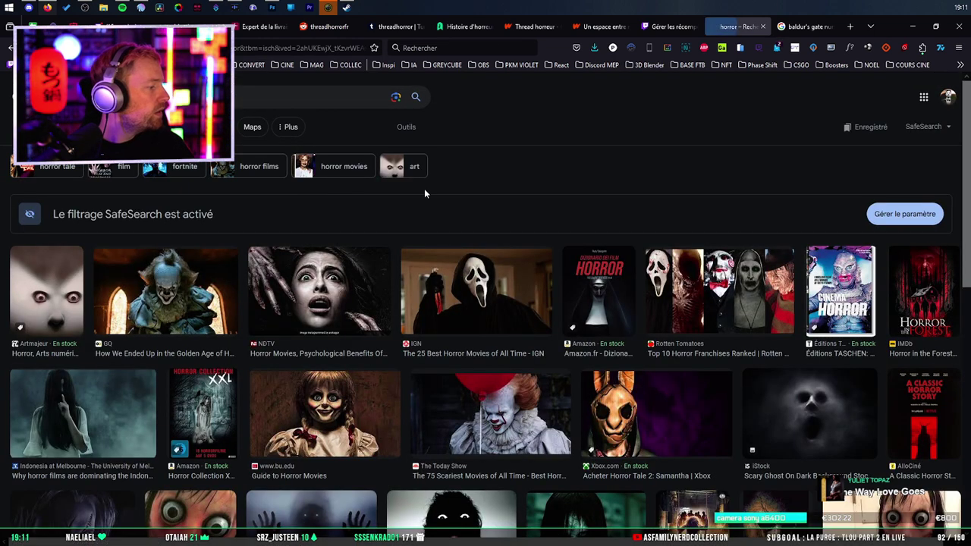
left_click(408, 127)
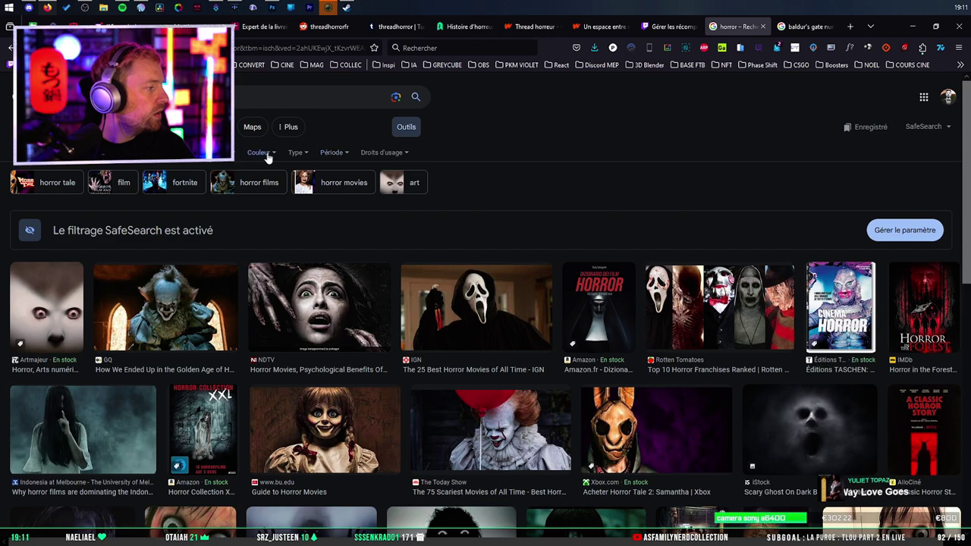
left_click(267, 157)
left_click(258, 202)
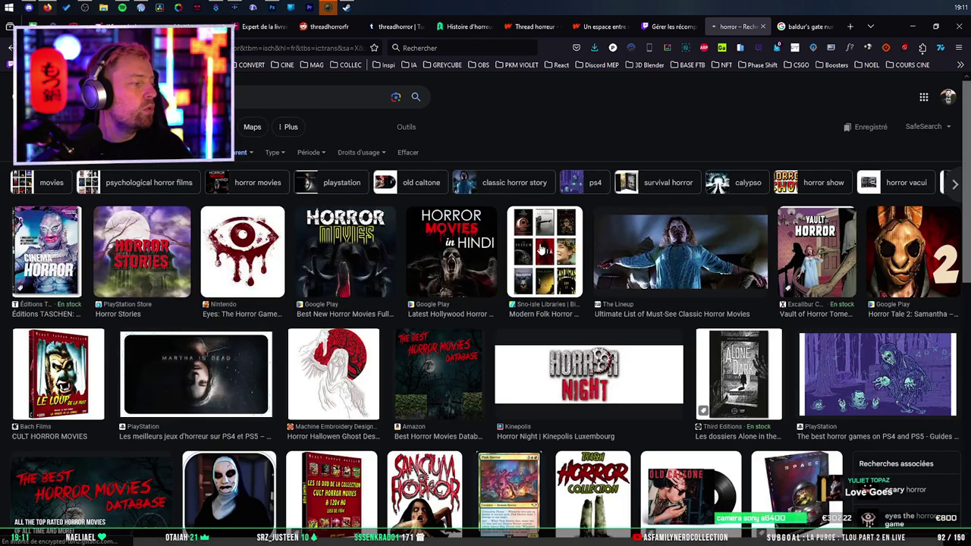
Browse the transparent horror image results for suitable horror lettering or artwork.
scroll(455, 254, "down", 3)
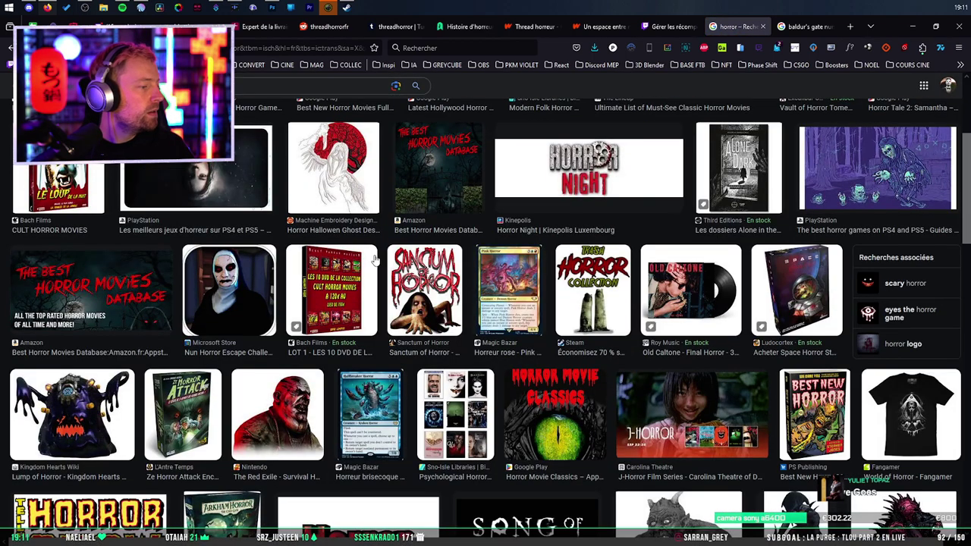
scroll(377, 260, "down", 3)
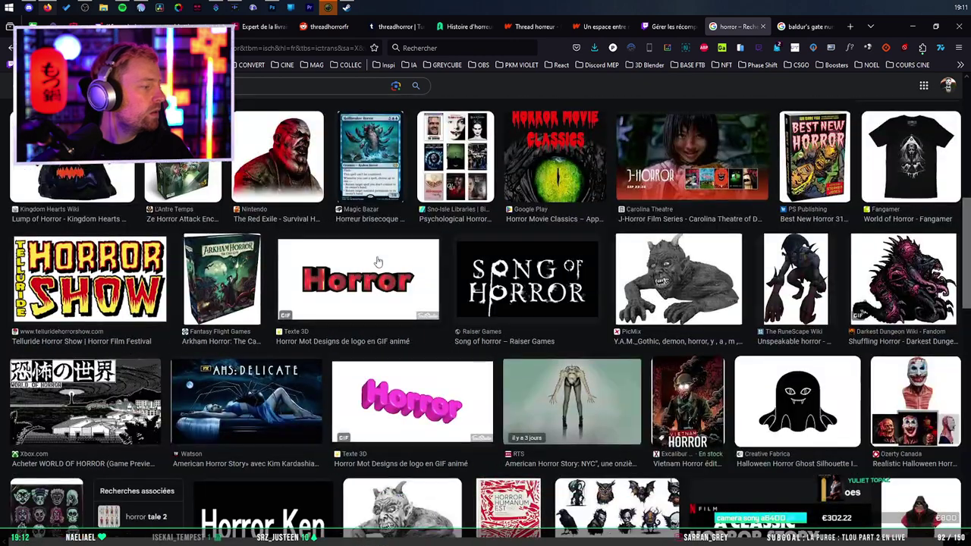
scroll(379, 260, "down", 3)
scroll(378, 261, "up", 1)
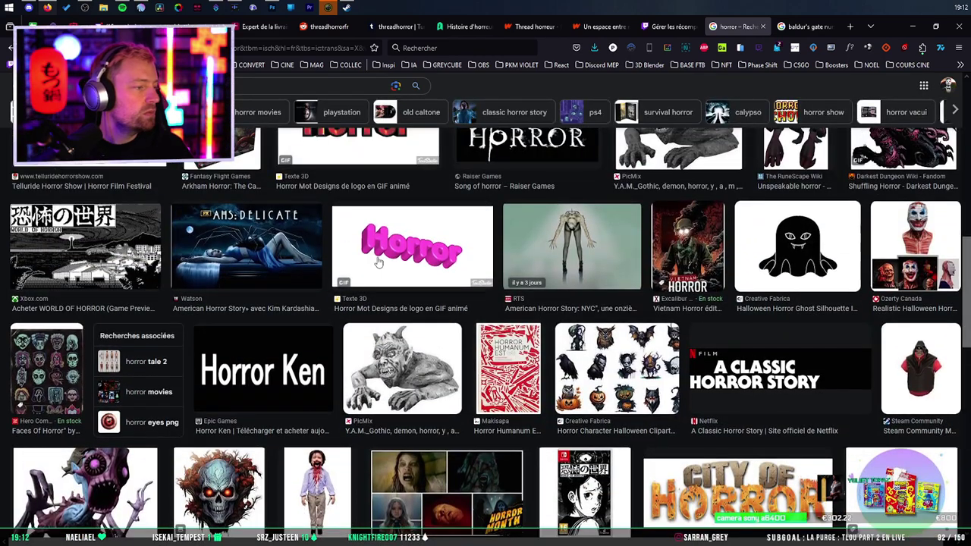
scroll(379, 262, "down", 1)
scroll(455, 243, "down", 3)
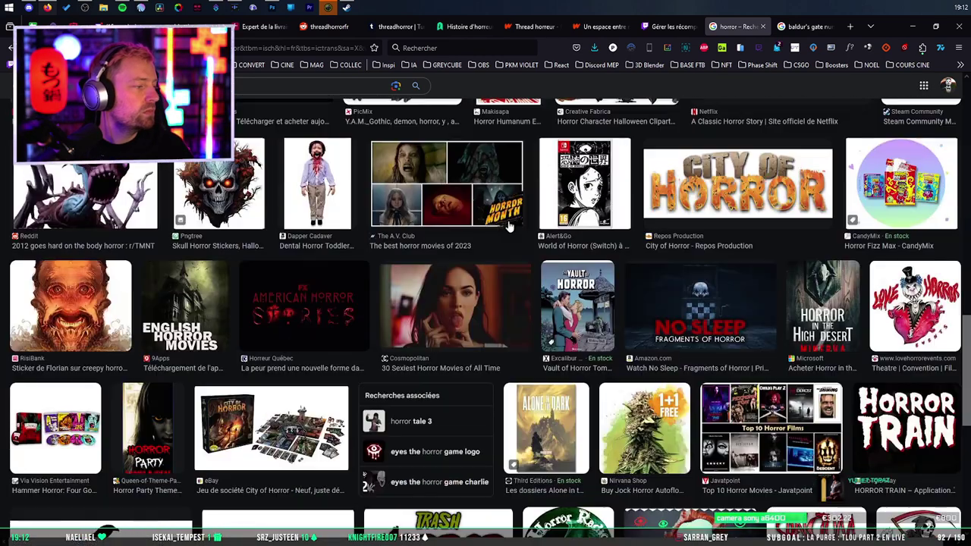
scroll(510, 226, "down", 4)
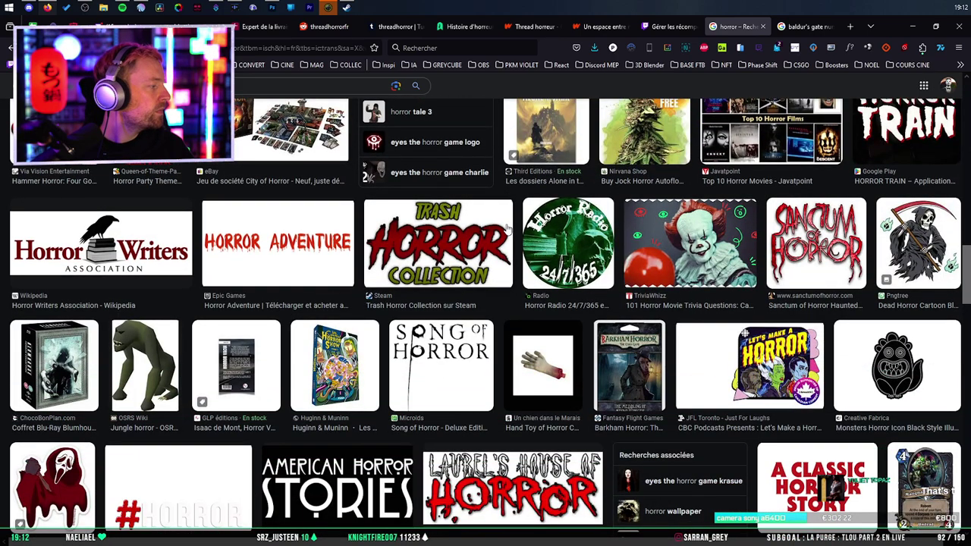
scroll(507, 228, "down", 3)
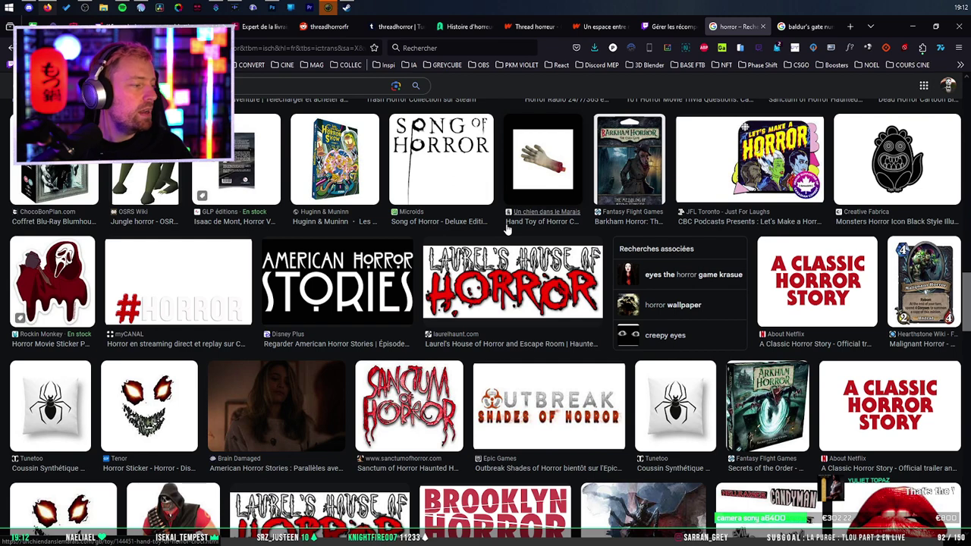
scroll(506, 228, "down", 2)
scroll(504, 236, "down", 2)
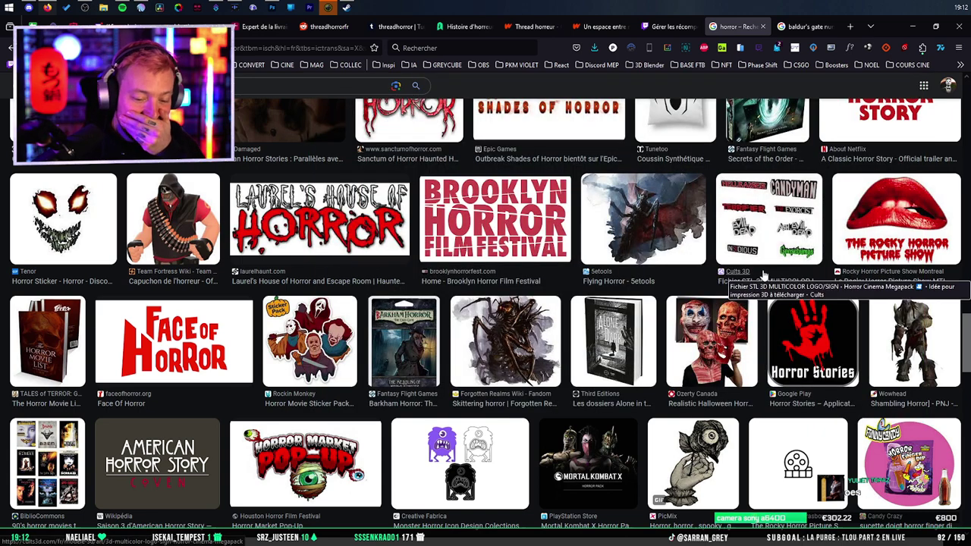
scroll(762, 277, "down", 2)
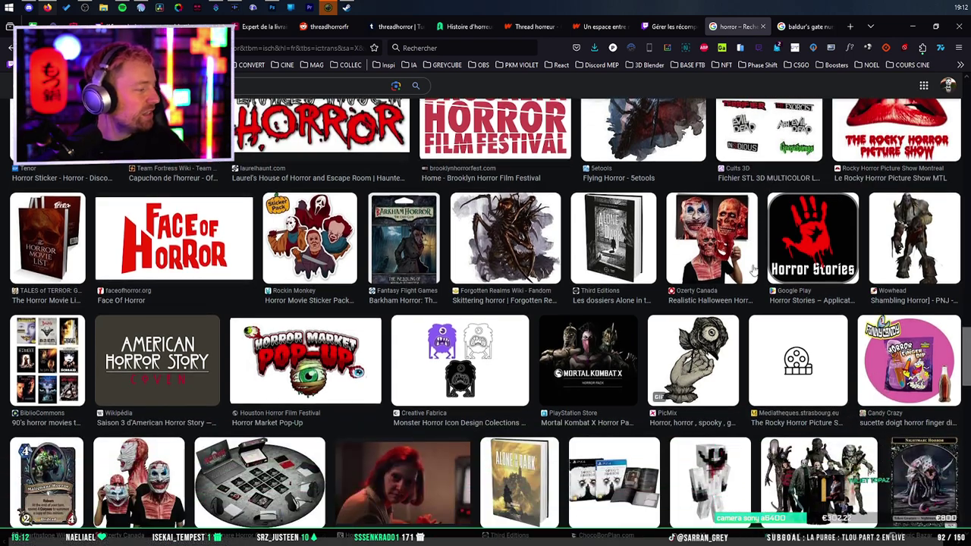
scroll(697, 296, "down", 6)
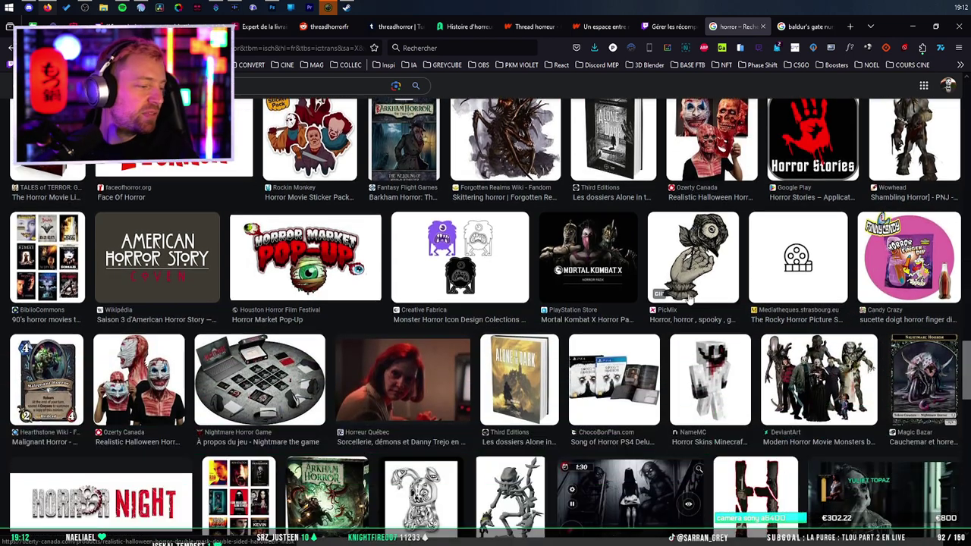
scroll(707, 287, "down", 3)
scroll(707, 287, "down", 4)
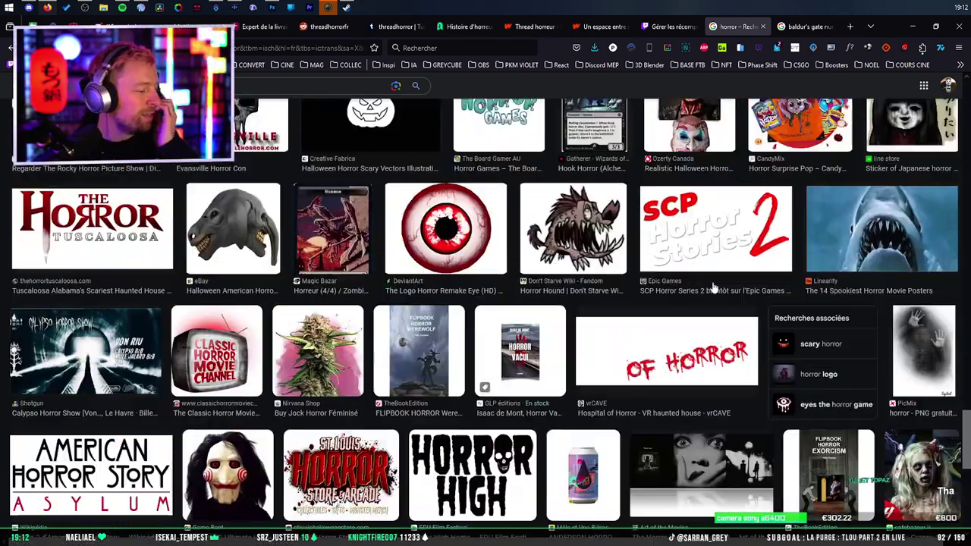
View vrCAVE's "Hospital of Horror" lettering at full size and close its page.
left_click(701, 330)
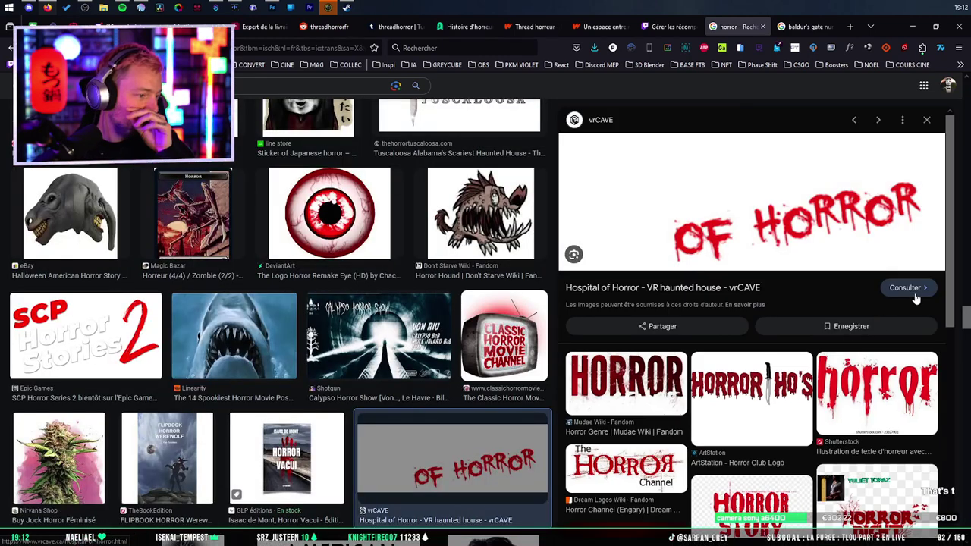
left_click(908, 292)
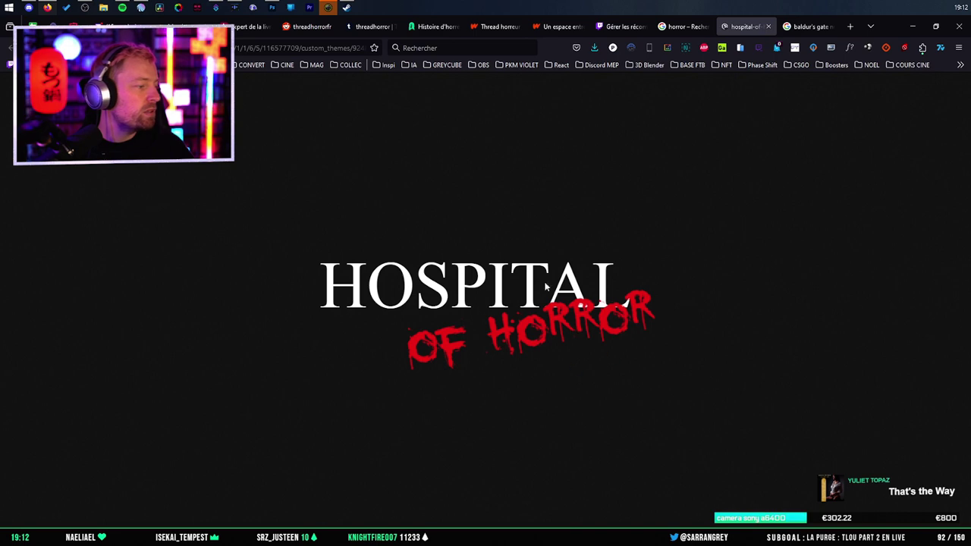
left_click(768, 27)
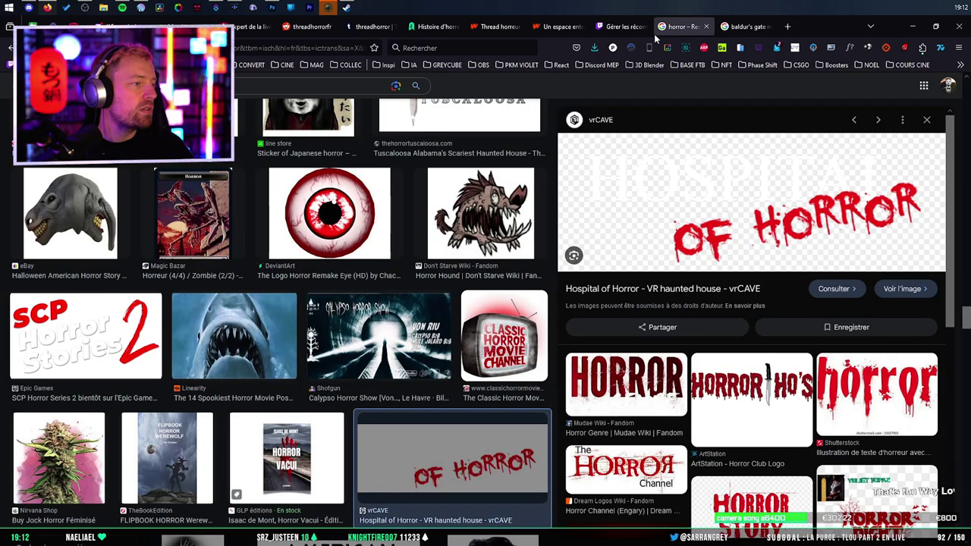
Preview Shutterstock's red dripping "horror" lettering from the images related to "Hospital of Horror".
scroll(502, 253, "down", 1)
scroll(891, 384, "down", 1)
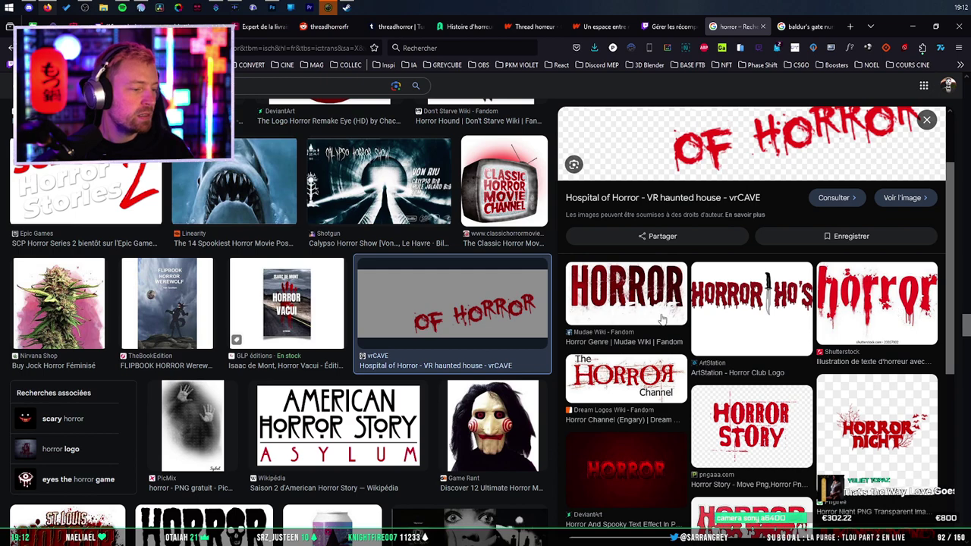
left_click(876, 303)
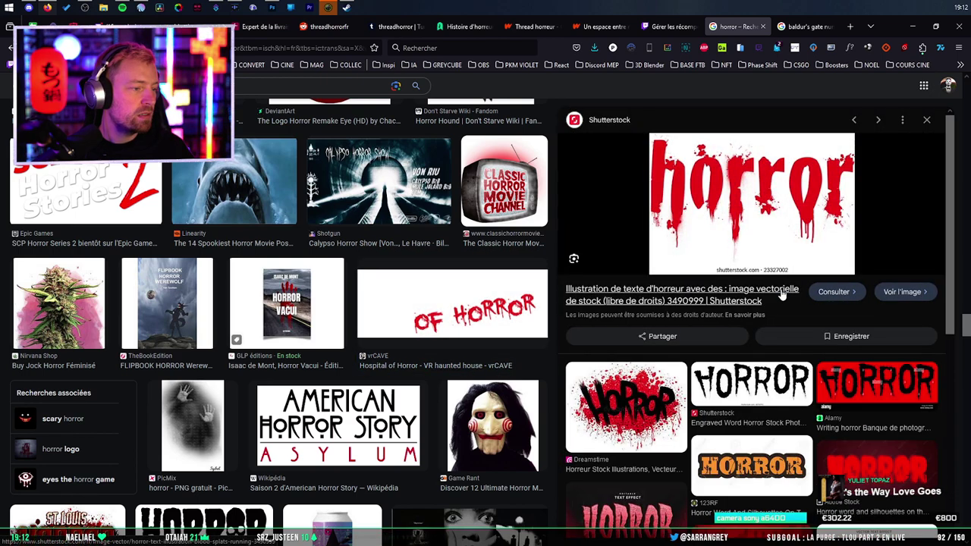
Browse the related horror lettering previews and further transparent image results for a usable "HORROR" title.
scroll(693, 301, "down", 2)
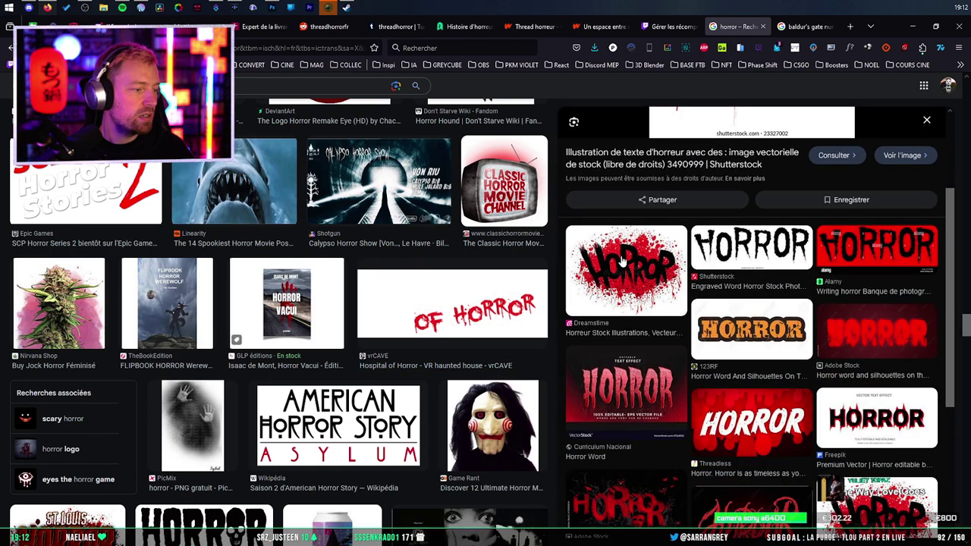
left_click(624, 261)
scroll(805, 305, "down", 4)
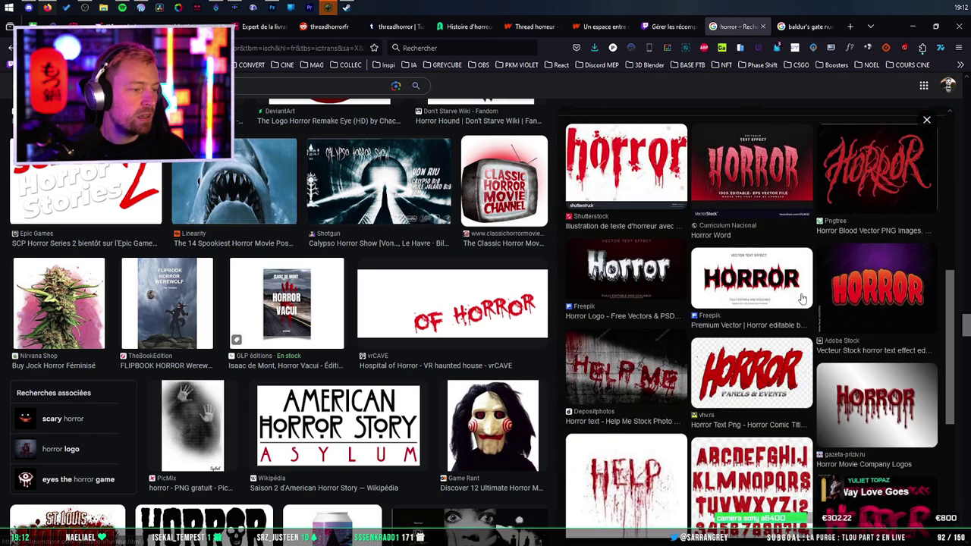
scroll(835, 250, "down", 3)
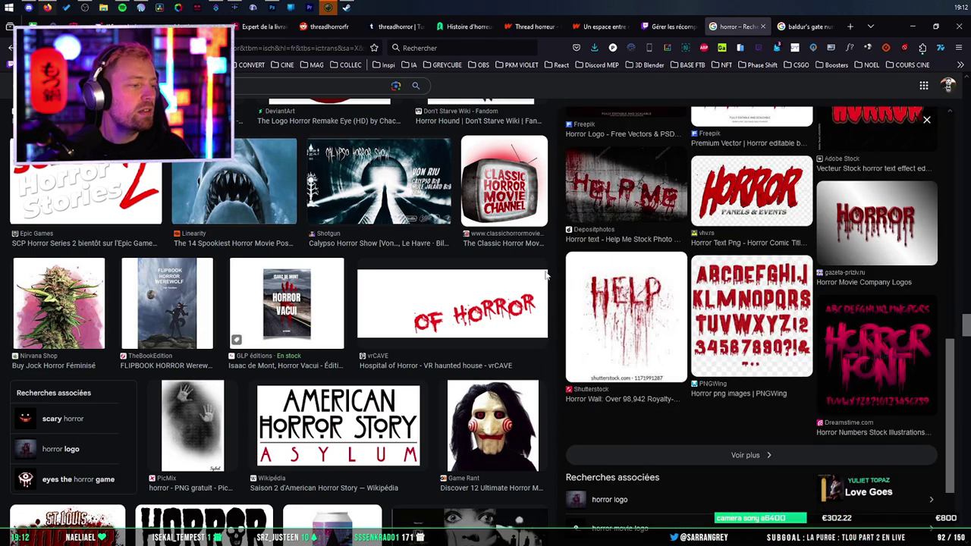
scroll(448, 262, "down", 5)
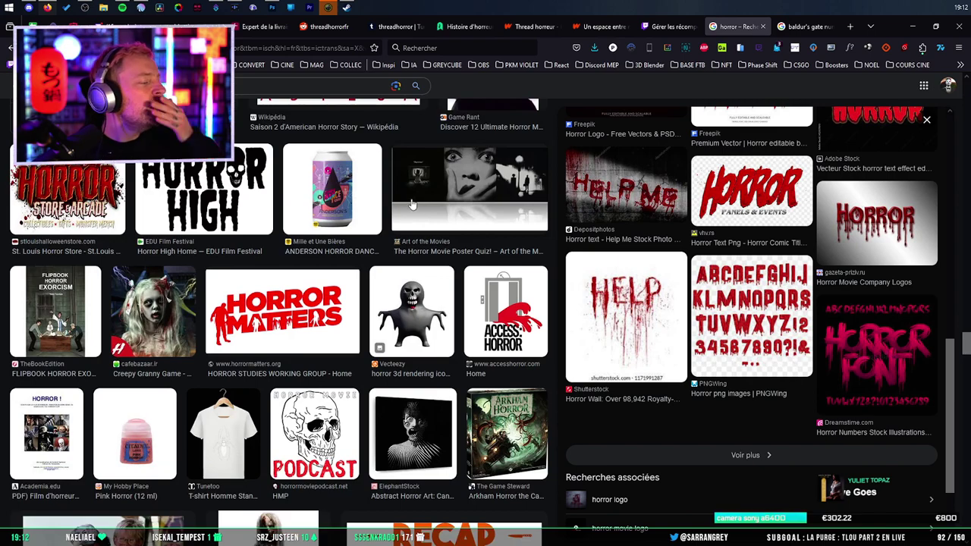
scroll(410, 203, "down", 10)
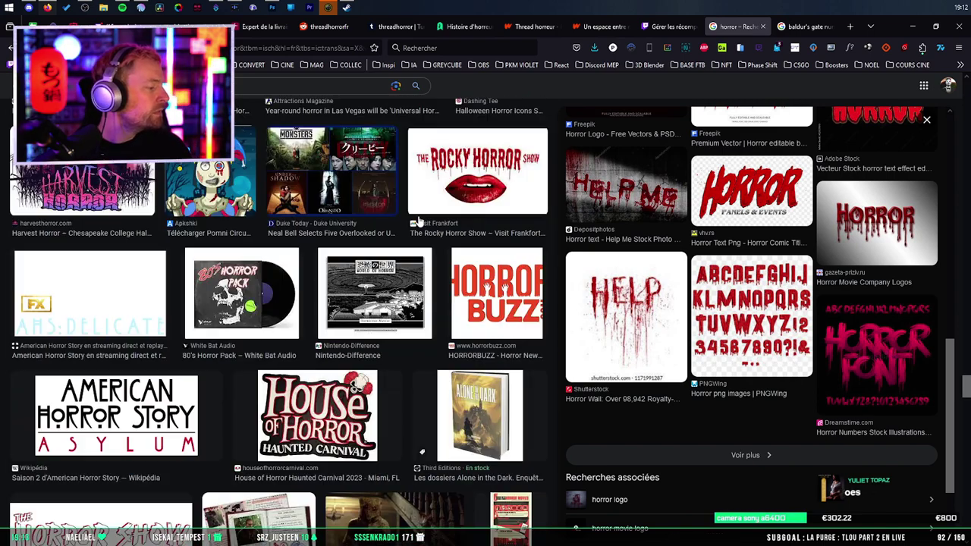
Open Visit Frankfort's "The Rocky Horror Show" artwork at full size and save it to the desktop as Rocky-Horrow-Show2.png.
left_click(531, 194)
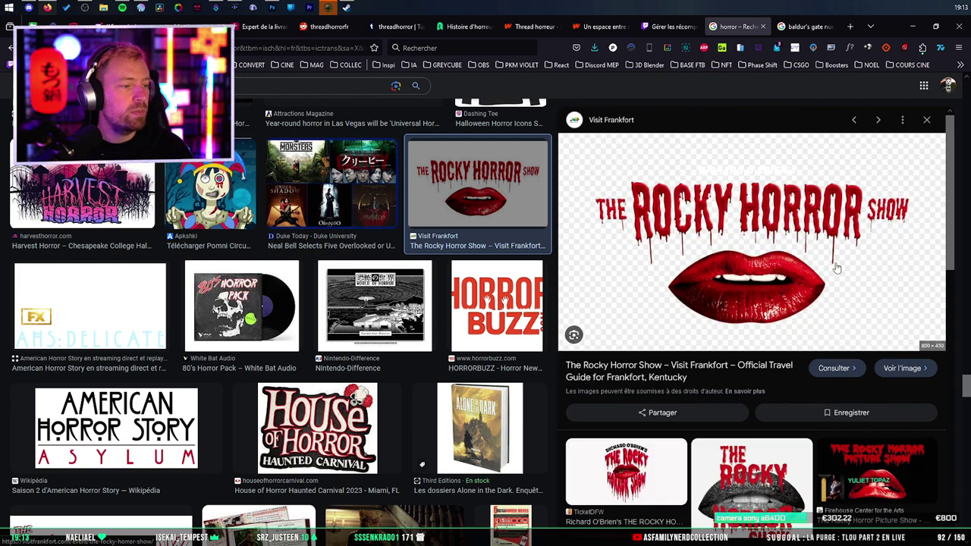
left_click(904, 368)
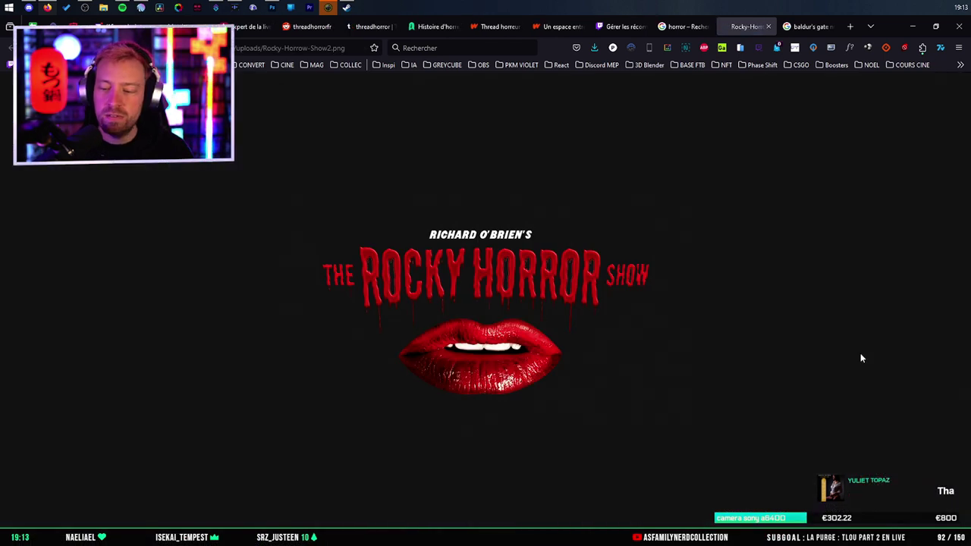
right_click(535, 281)
left_click(577, 285)
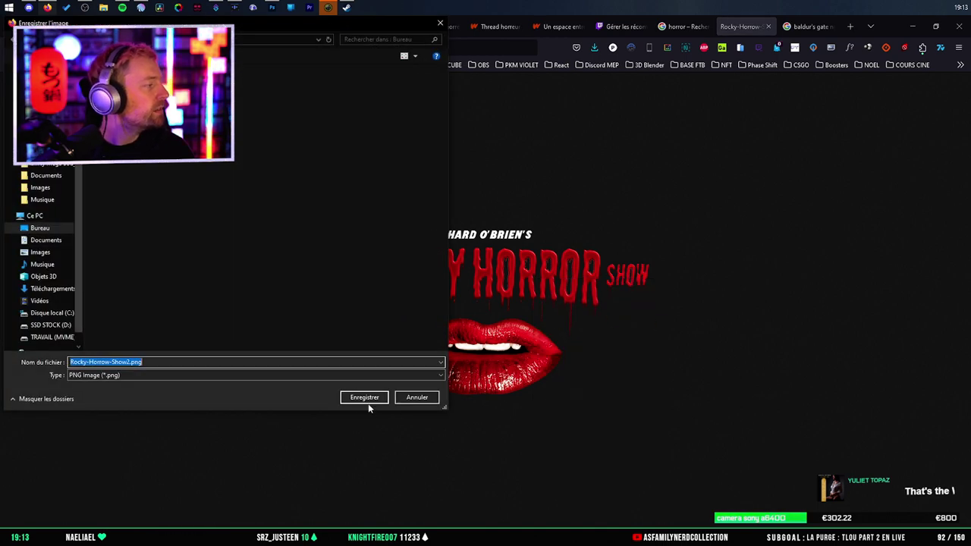
left_click(369, 400)
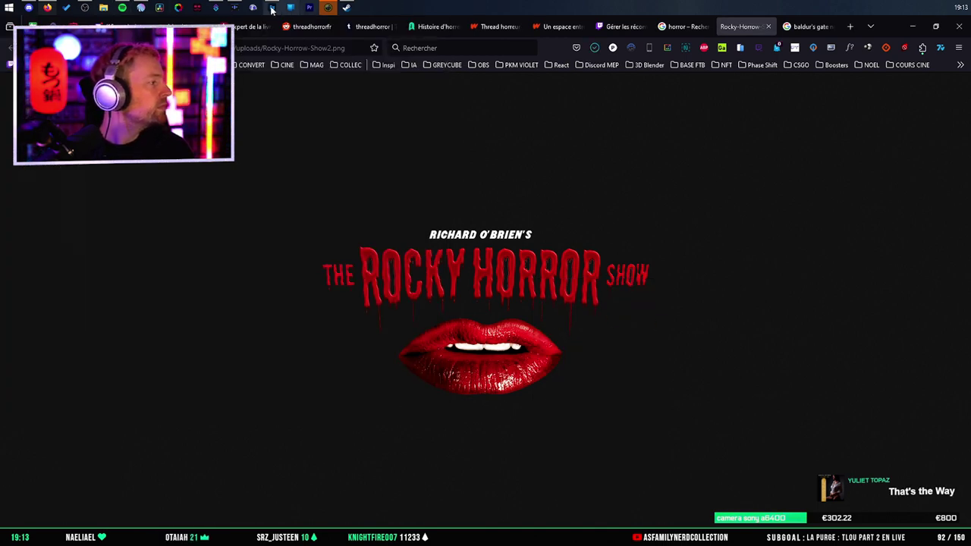
Switch to Photoshop and open Rocky-Horrow-Show2.png and open-book-school-supply-icon-free-png.png from the desktop together.
left_click(271, 9)
left_click(26, 20)
left_click(34, 41)
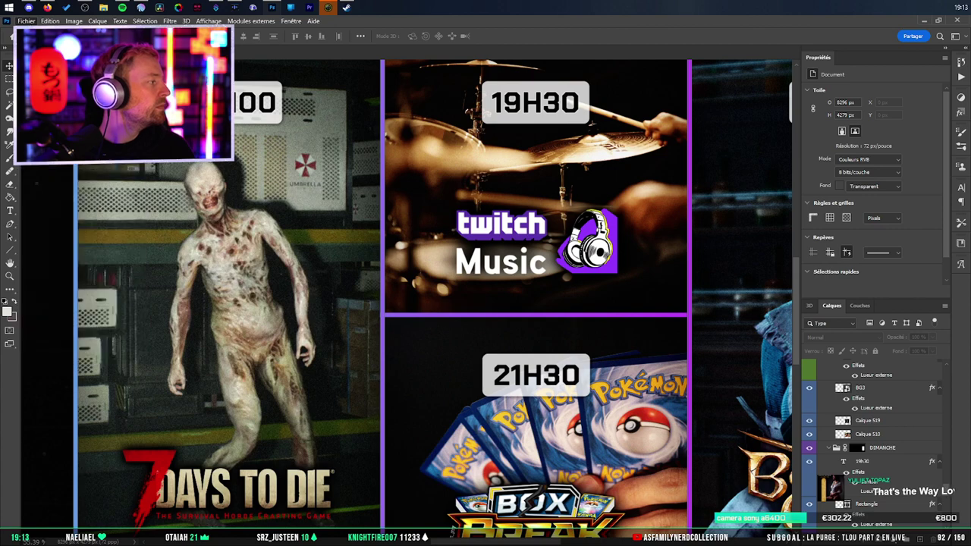
key("ctrl+o")
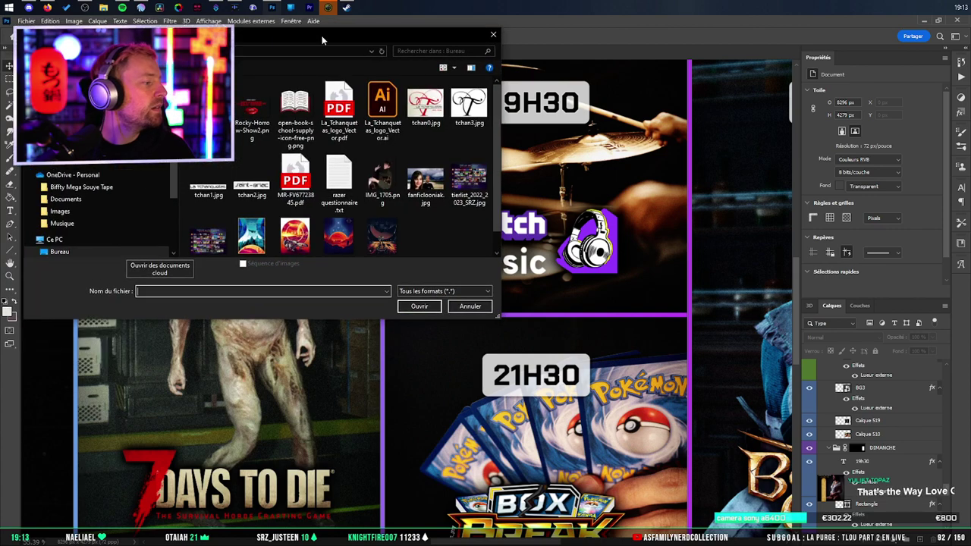
left_click(252, 114)
left_click(295, 114, "ctrl")
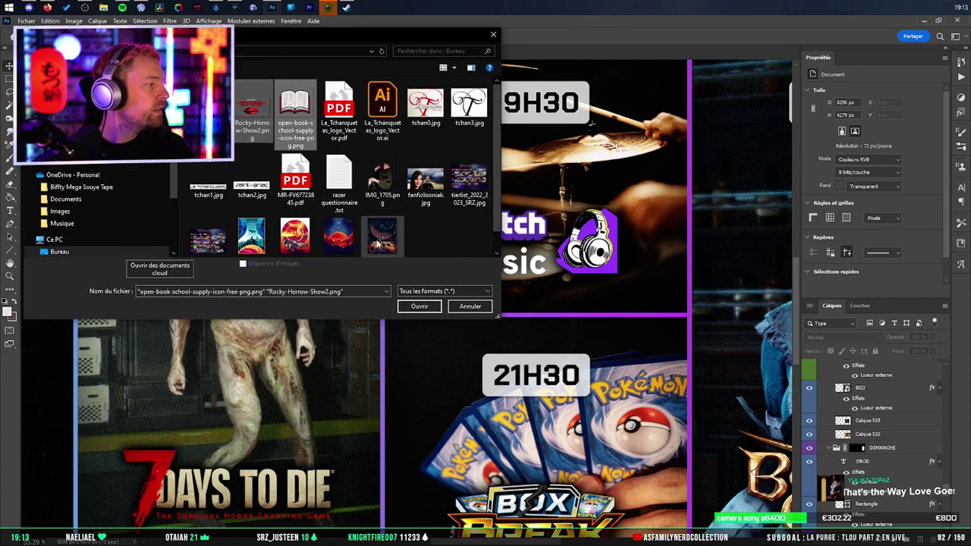
left_click(418, 306)
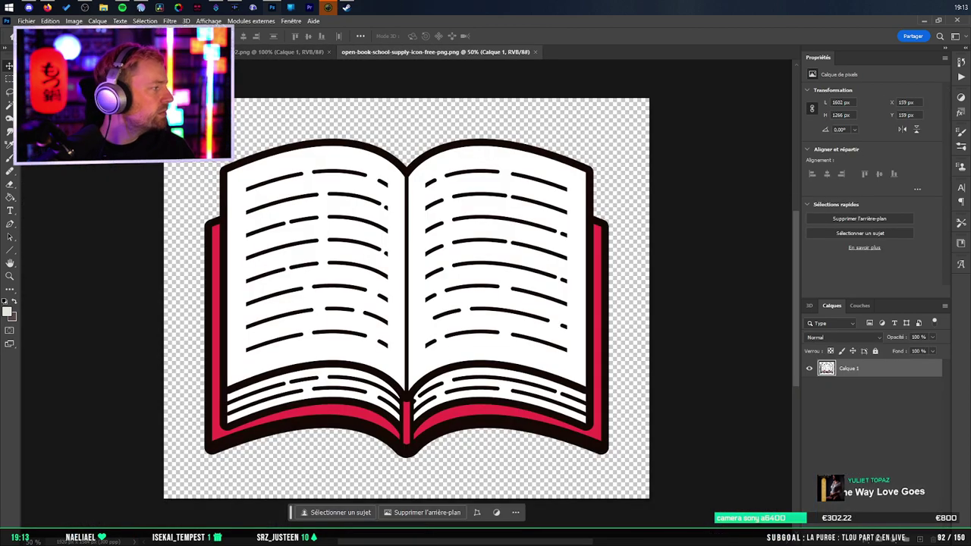
Copy the open book artwork into the Rocky-Horrow-Show2.png document as a new layer.
left_click(270, 52)
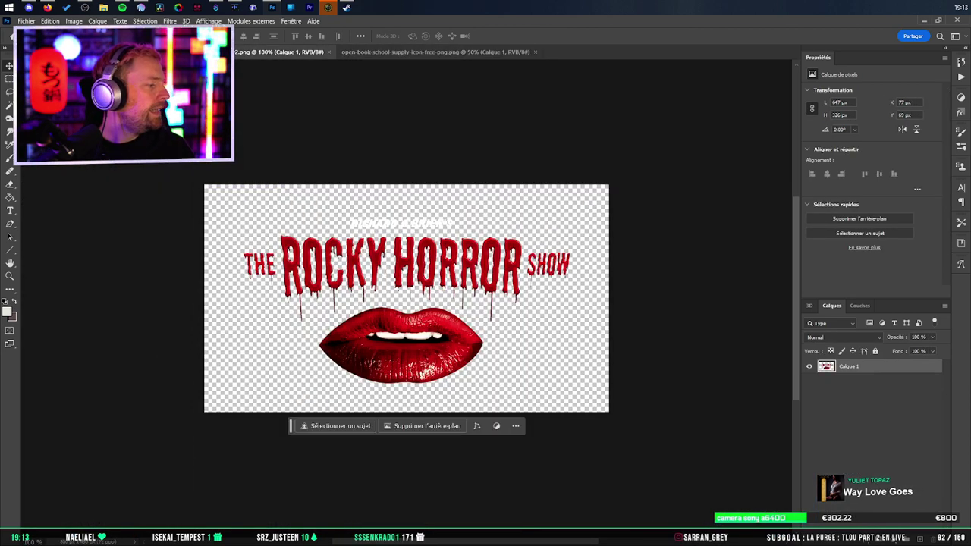
left_click(375, 53)
left_click(290, 51)
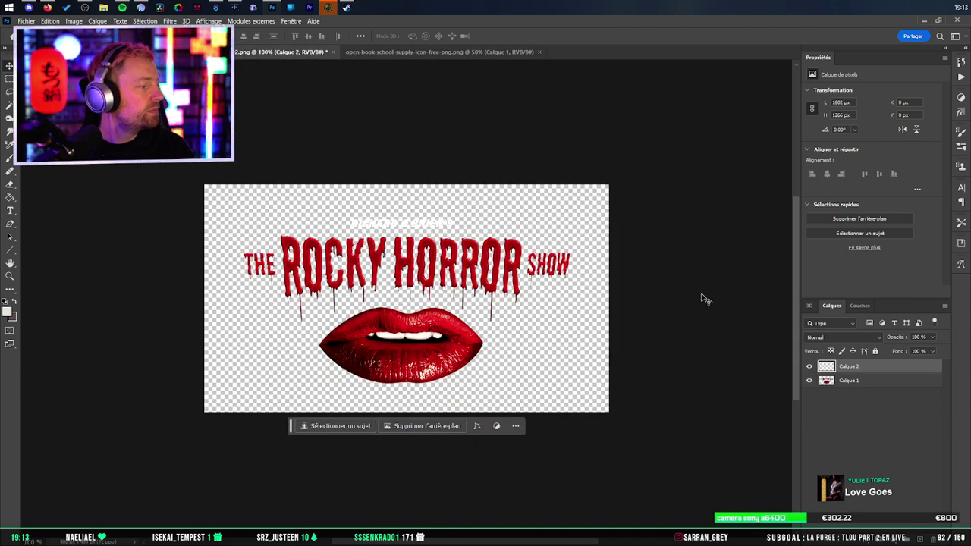
key("ctrl+v")
Shrink and tilt the book to about 176 × 147 px over "ROCKY", and place its layer beneath the lettering layer.
key("ctrl+t")
left_click_drag(205, 185, 530, 448)
left_click_drag(570, 477, 198, 164)
left_click_drag(159, 129, 505, 402)
left_click_drag(565, 433, 334, 234)
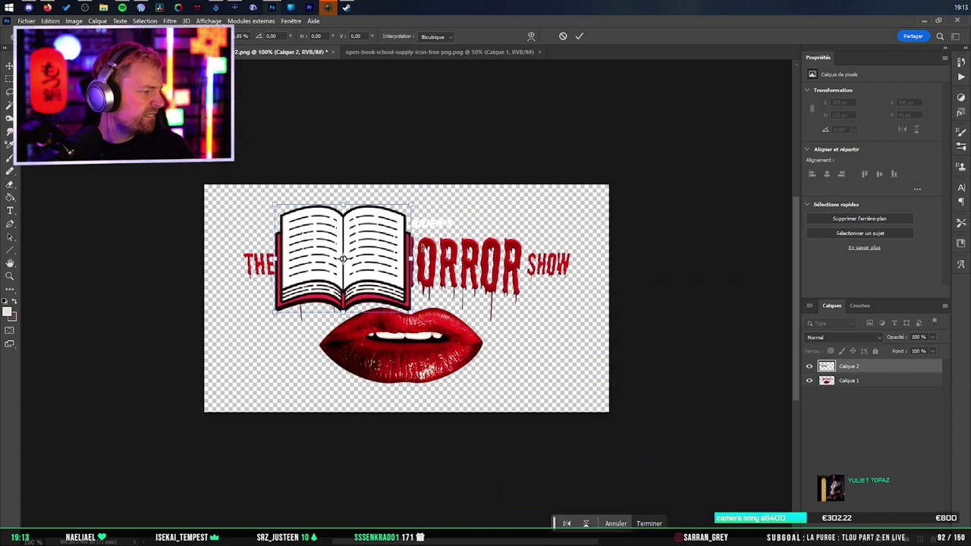
left_click_drag(412, 258, 363, 249)
left_click_drag(342, 250, 384, 259)
key("Return")
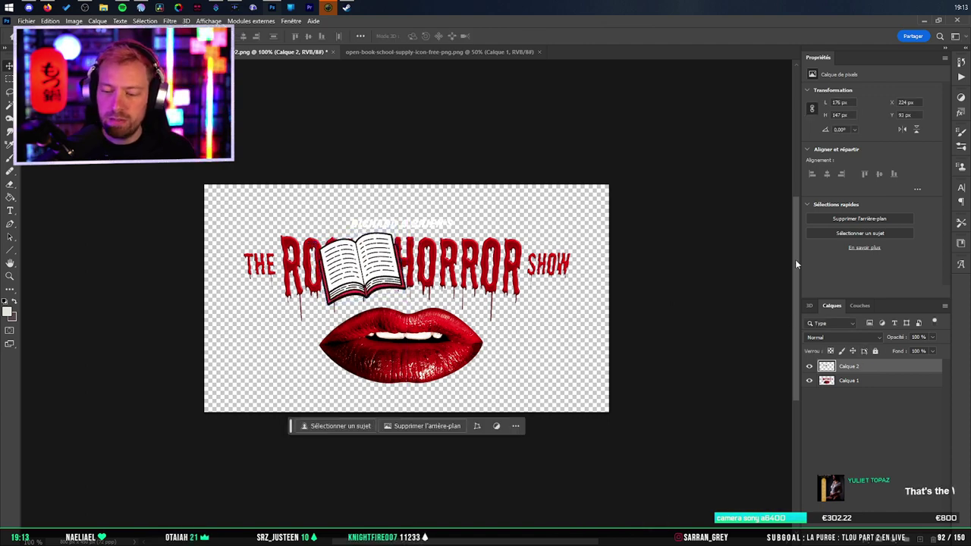
left_click_drag(905, 374, 905, 363)
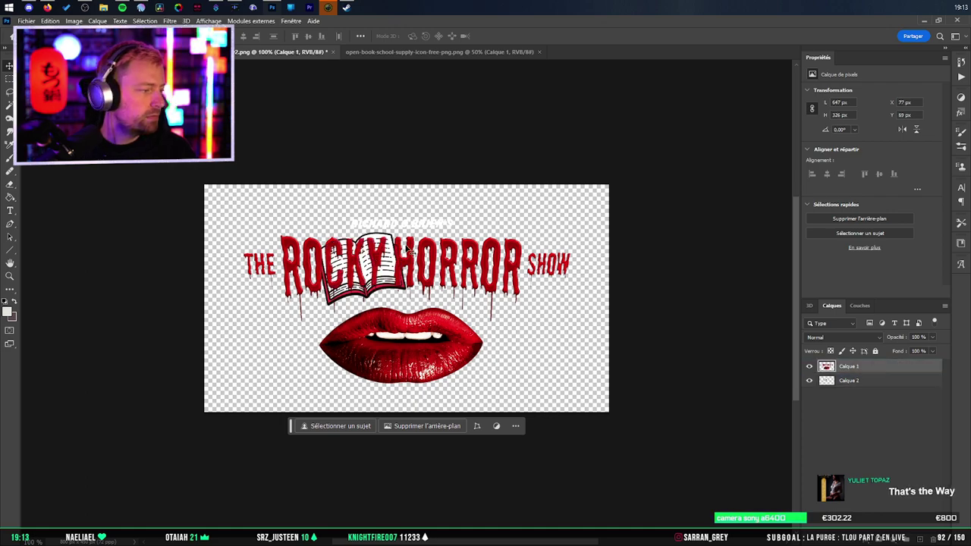
Add a layer mask to the lettering layer and paint out the credit line, "THE", "ROCKY" and "SHOW", leaving only "HORROR" and the lips.
scroll(394, 275, "up", 3)
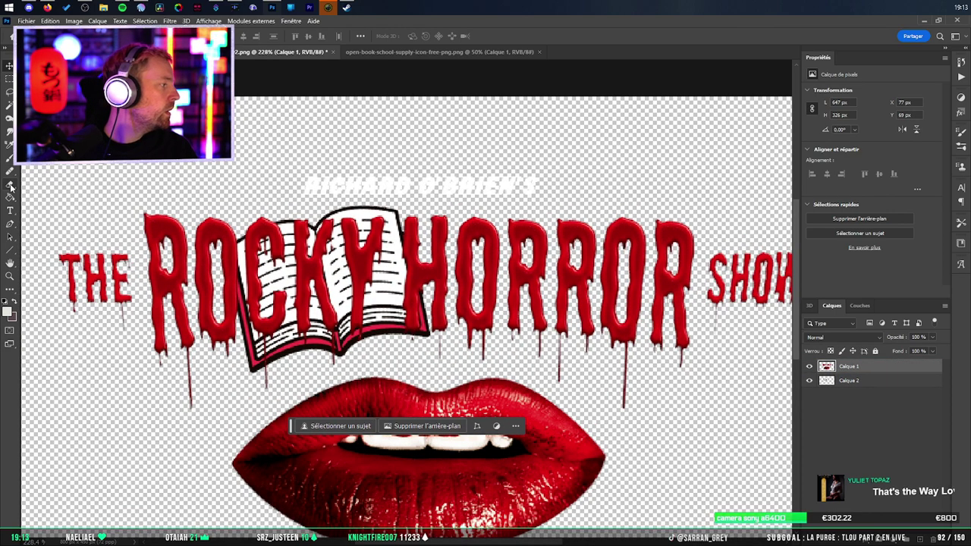
left_click(880, 540)
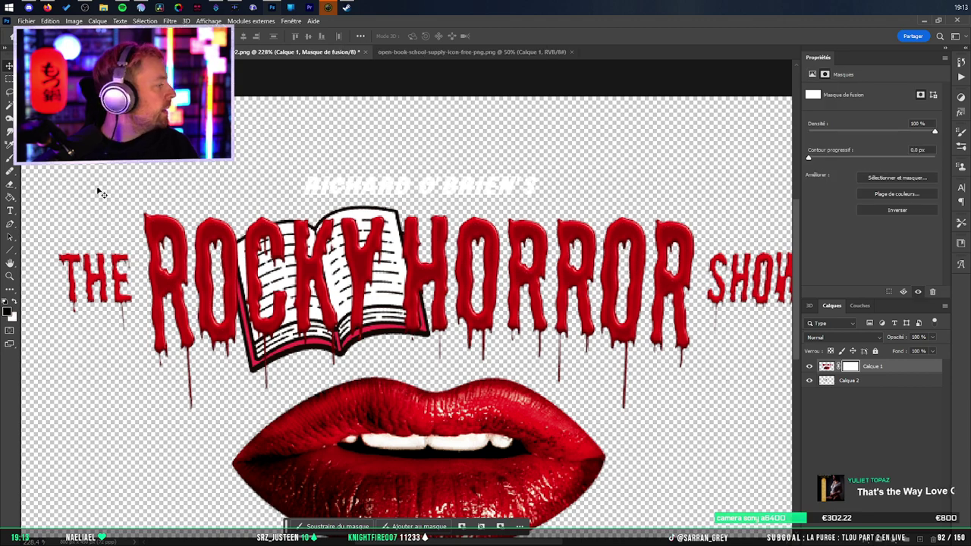
left_click(10, 159)
right_click(438, 304)
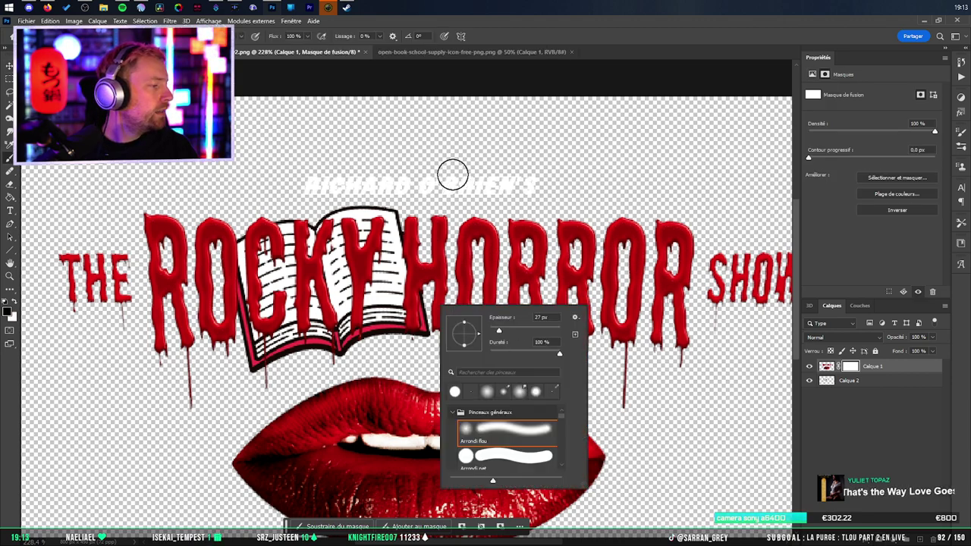
mouse_move(453, 176)
left_mouse_down()
mouse_move(527, 184)
mouse_move(267, 184)
left_mouse_up()
mouse_move(332, 195)
left_mouse_down()
mouse_move(376, 217)
mouse_move(362, 314)
mouse_move(300, 333)
mouse_move(326, 381)
mouse_move(251, 297)
mouse_move(262, 323)
mouse_move(181, 178)
mouse_move(135, 188)
mouse_move(182, 206)
left_mouse_up()
key("ctrl+0")
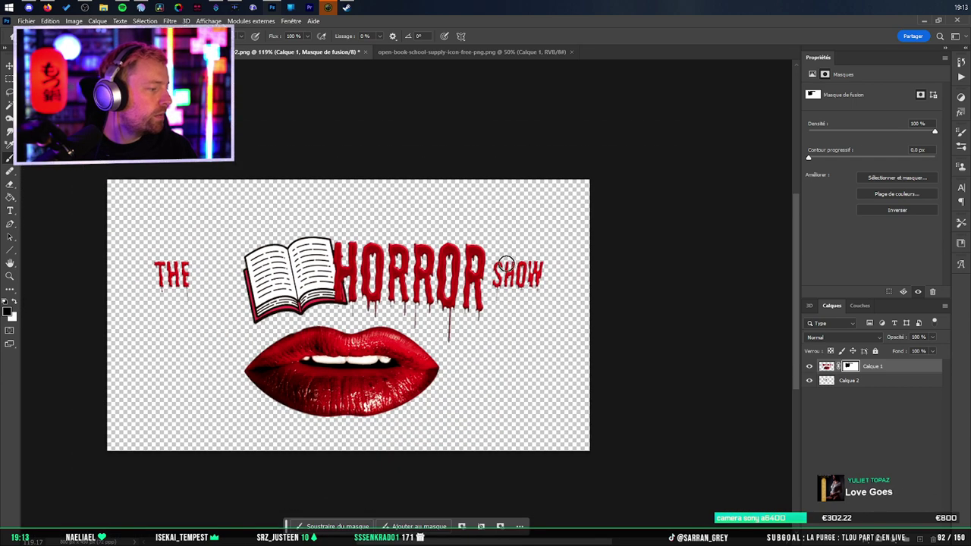
left_click_drag(500, 277, 550, 263)
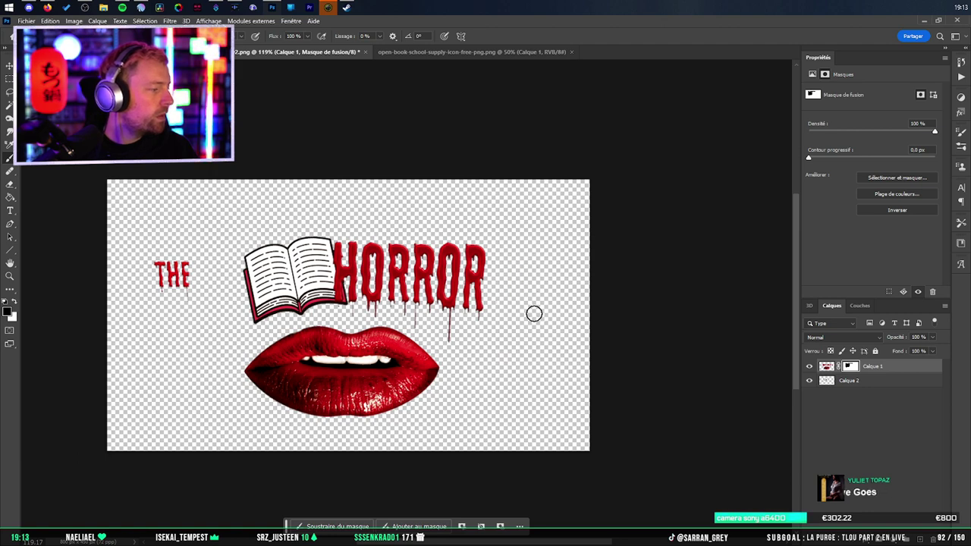
left_click_drag(188, 253, 152, 283)
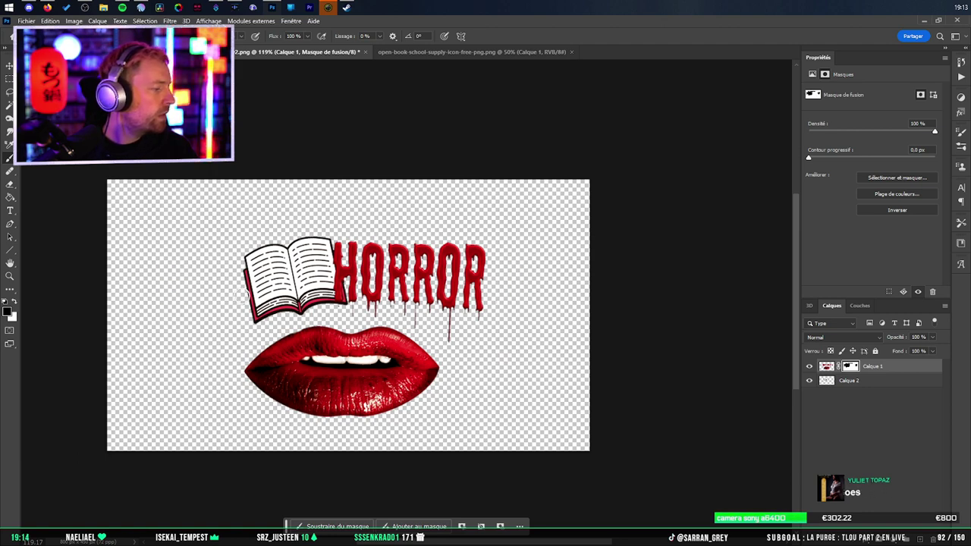
Lasso the red lips, fill that area of the lettering layer's mask with black to hide them, and deselect.
key("l")
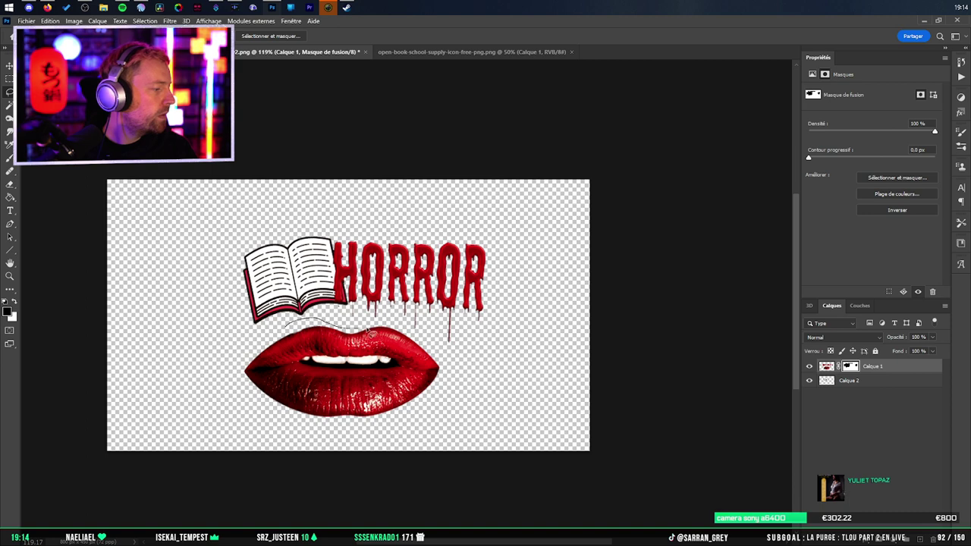
left_click_drag(370, 332, 415, 333)
mouse_move(438, 410)
left_mouse_down()
mouse_move(217, 412)
mouse_move(199, 364)
left_mouse_up()
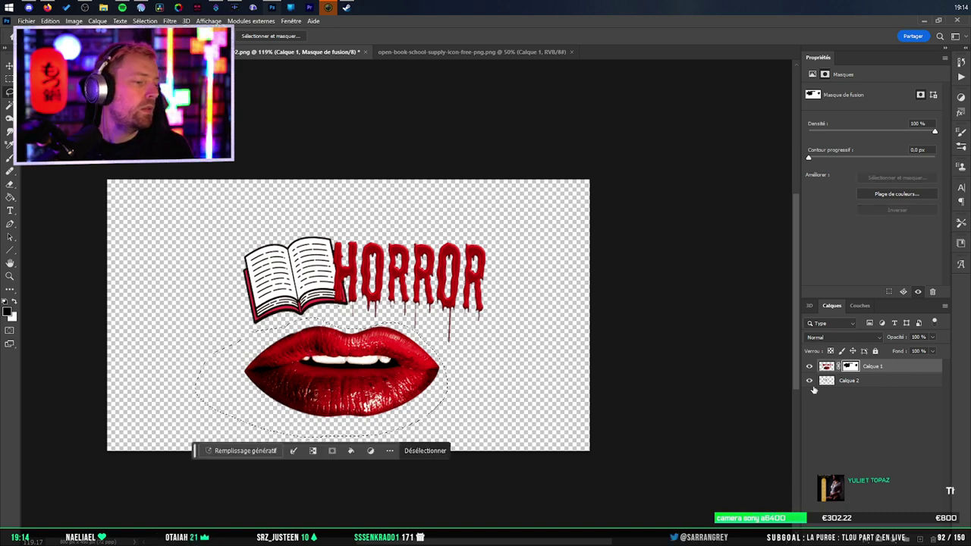
left_click(9, 197)
left_click(325, 381)
left_click(9, 78)
key("ctrl+d")
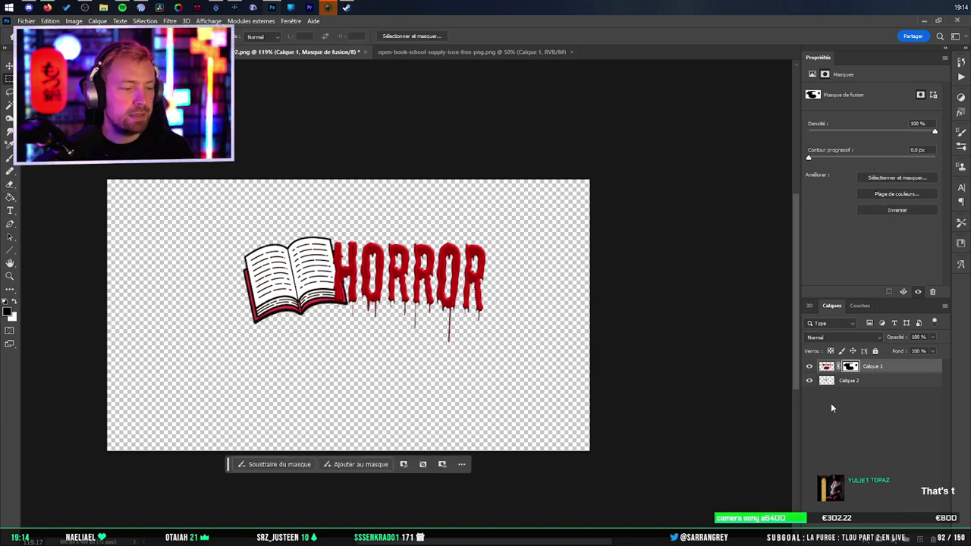
key("ctrl+e")
scroll(277, 252, "up", 2)
scroll(302, 262, "up", 3)
scroll(459, 311, "down", 2)
key("ctrl+z")
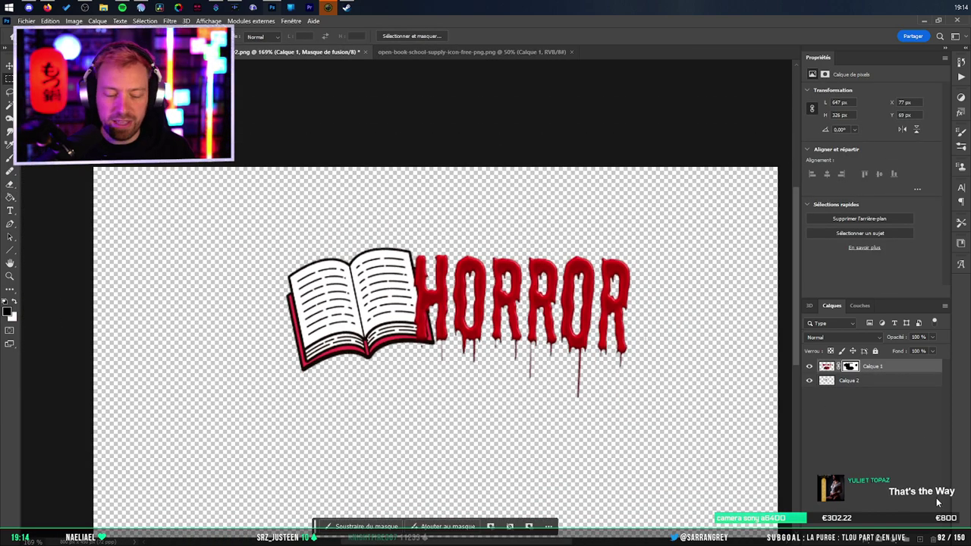
Create an empty layer directly below the masked lettering layer and merge the two to bake in the mask.
left_click(919, 540)
left_click_drag(875, 369, 873, 386)
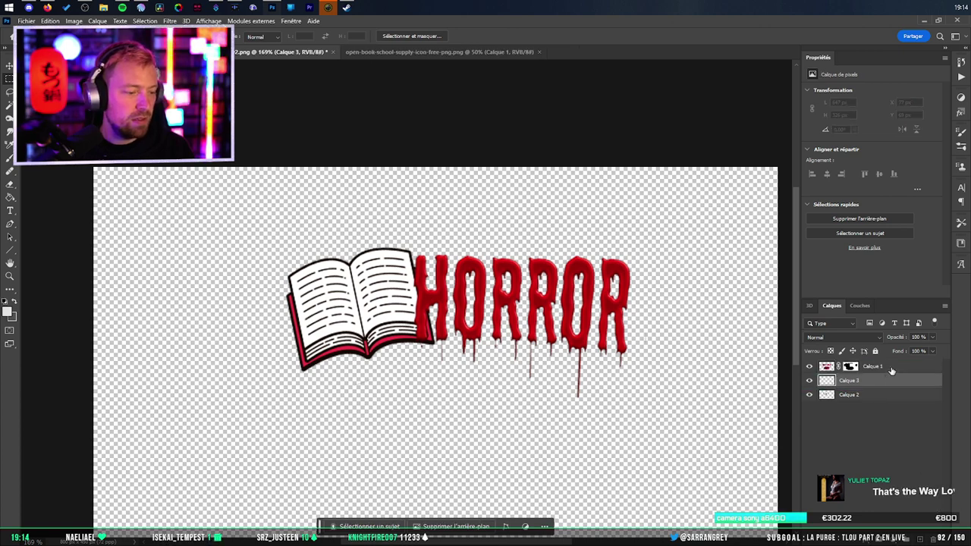
left_click(892, 369, "ctrl")
key("ctrl+e")
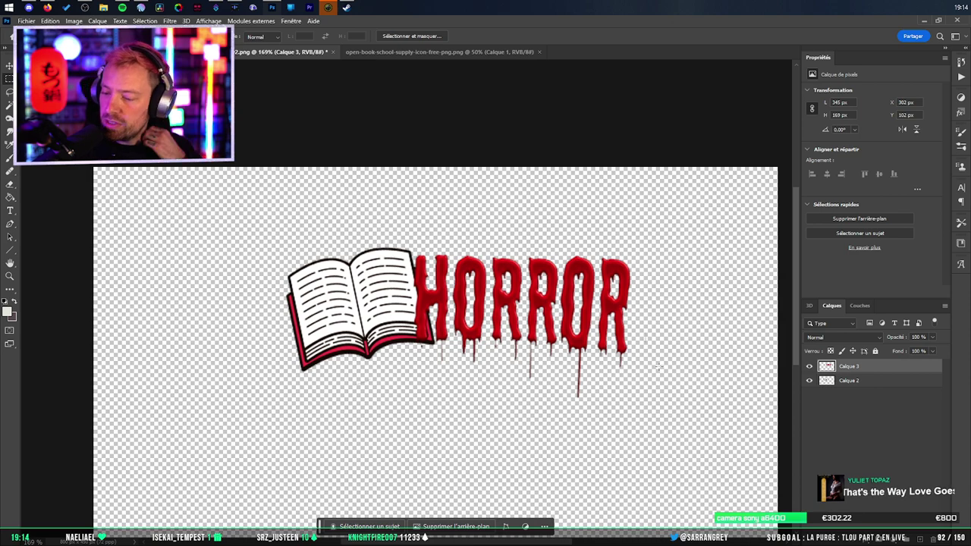
Rotate the "HORROR" lettering by about 0.69° and move it up so its first letters overlap the book's right page.
key("ctrl+t")
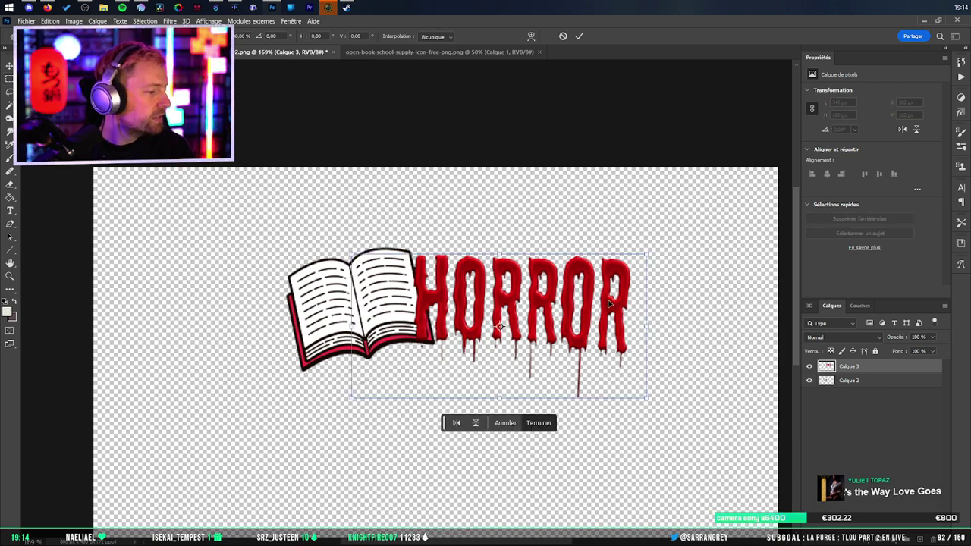
mouse_move(600, 308)
left_mouse_down()
mouse_move(608, 299)
mouse_move(600, 303)
left_mouse_up()
left_click_drag(704, 298, 705, 300)
left_click_drag(603, 312, 595, 313)
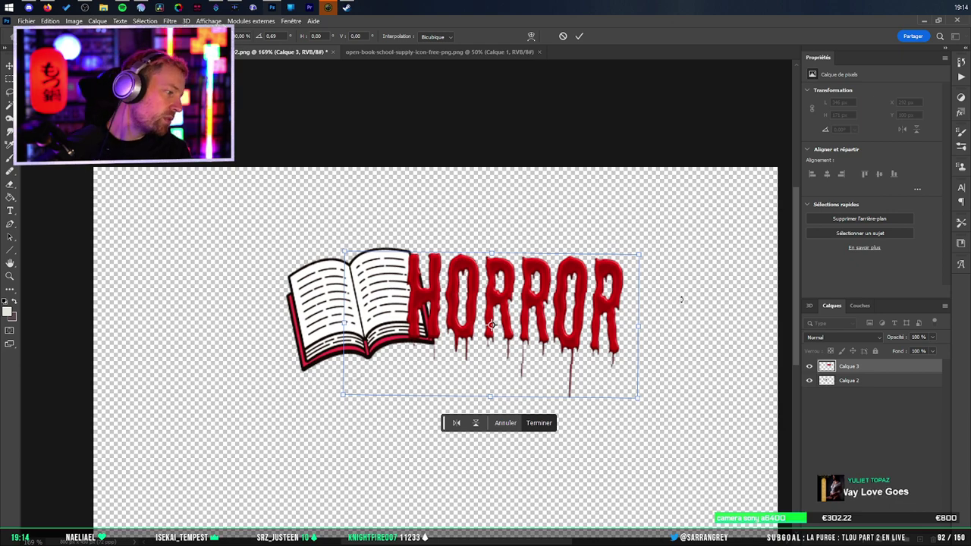
left_click_drag(539, 327, 464, 297)
left_click_drag(496, 300, 502, 300)
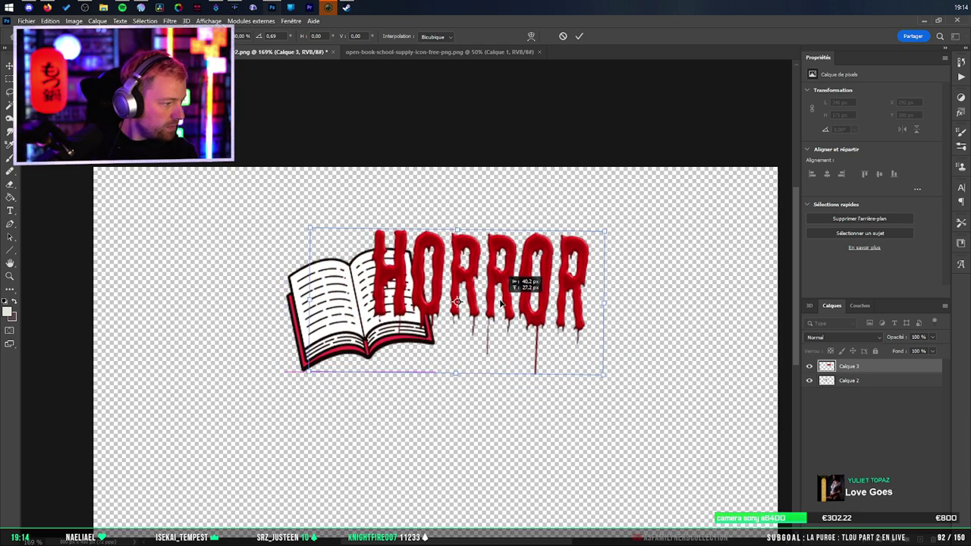
key("Return")
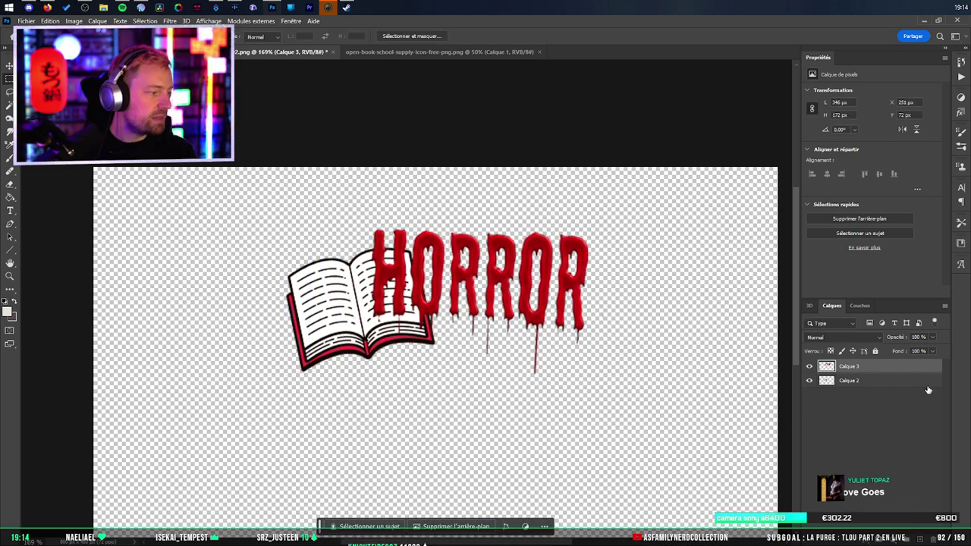
Add a black outer glow with a size of 10 px to the "HORROR" lettering layer.
double_click(886, 362)
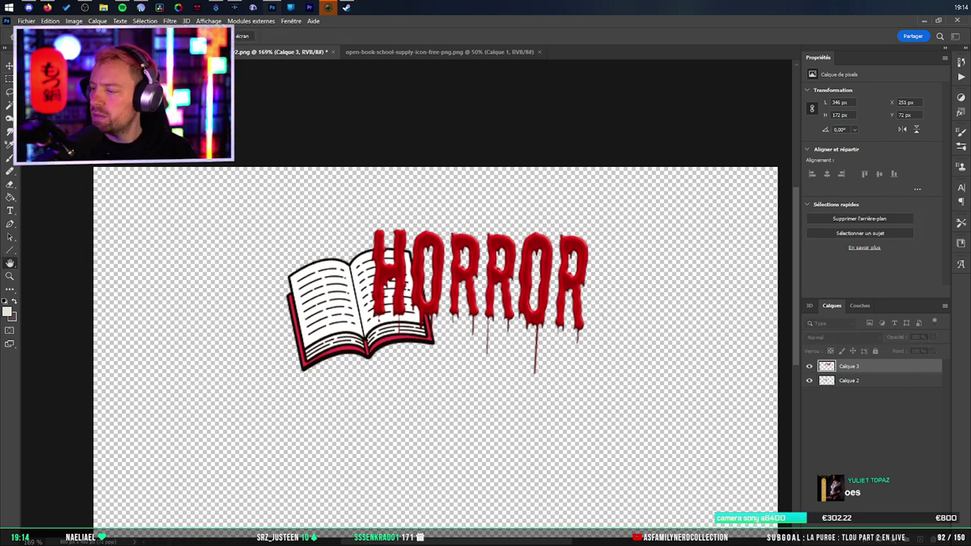
left_click_drag(970, 176, 771, 231)
left_click(602, 410)
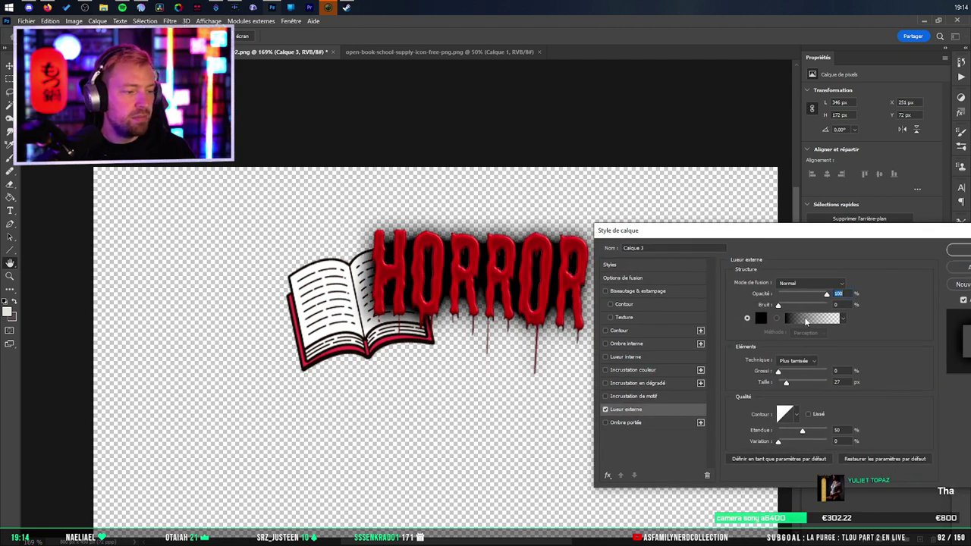
left_click_drag(786, 384, 784, 384)
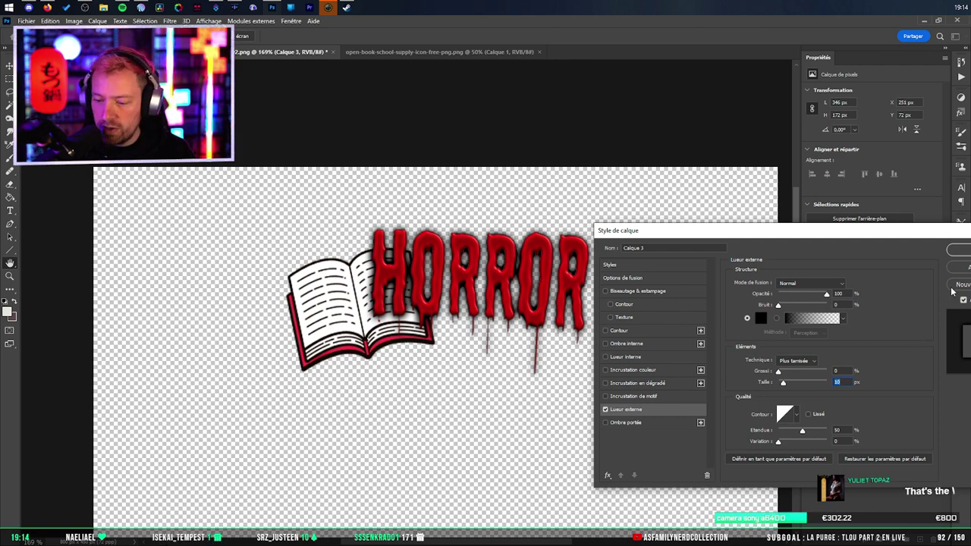
left_click(960, 252)
Copy the lettering's layer style and paste it onto the book layer.
right_click(880, 367)
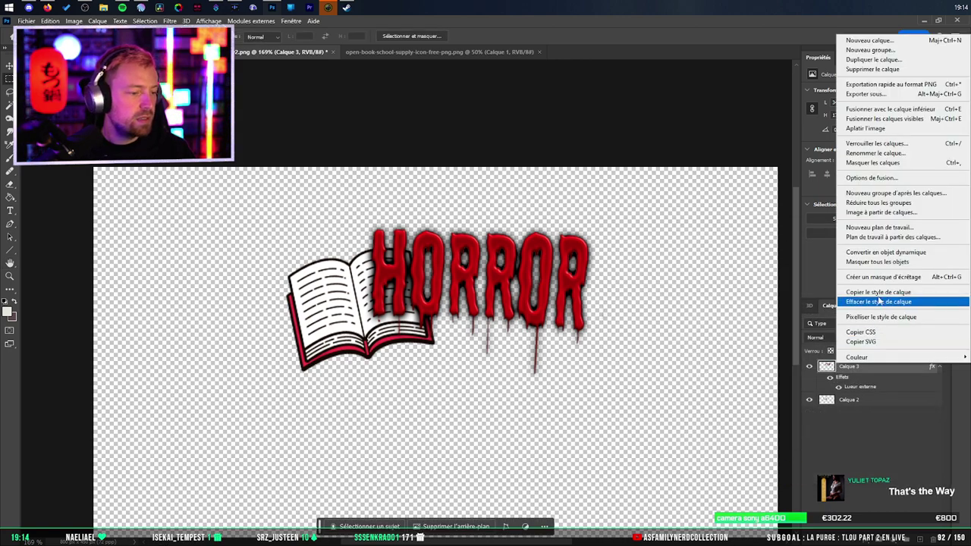
left_click(870, 292)
right_click(879, 400)
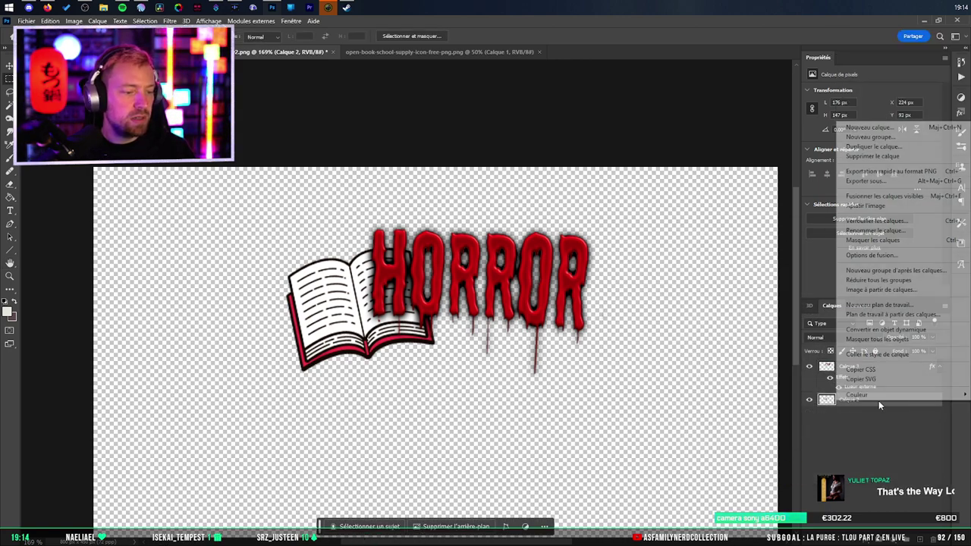
left_click(874, 354)
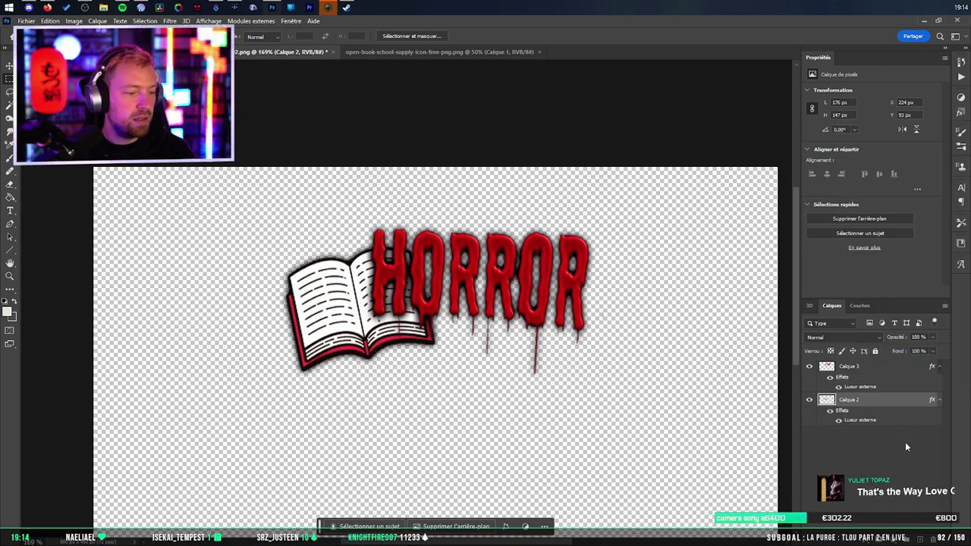
Group the lettering and book layers and name the group "horror".
left_click(887, 368)
left_click(883, 402, "ctrl")
left_click(906, 539)
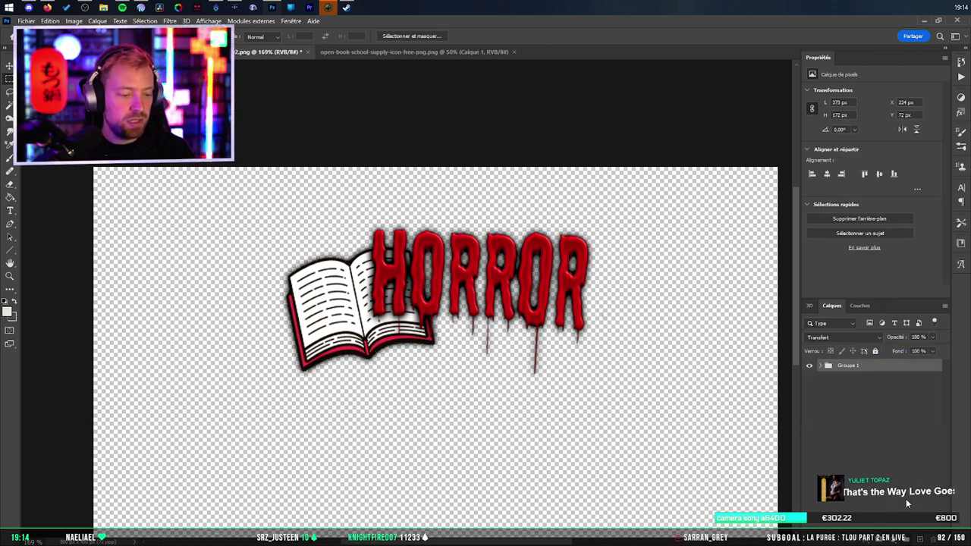
double_click(849, 365)
type("ho")
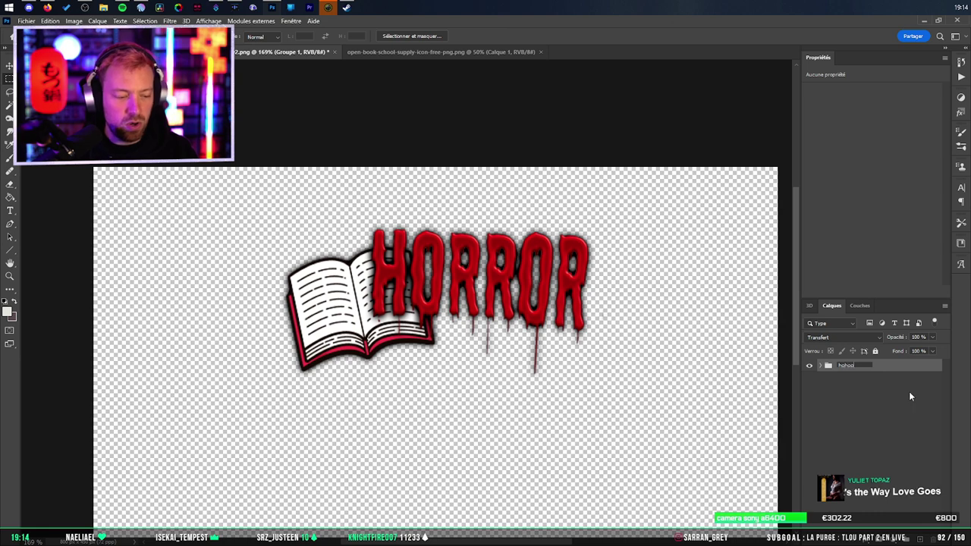
type("rror")
key("Return")
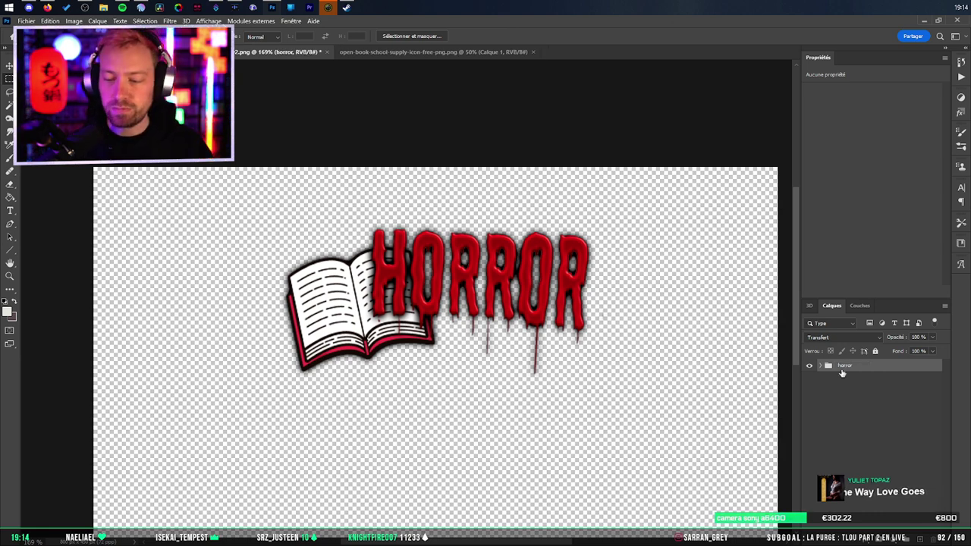
Switch to the schedule document and select the Twitch Music logo layer in Friday's 19H30 slot.
key("v")
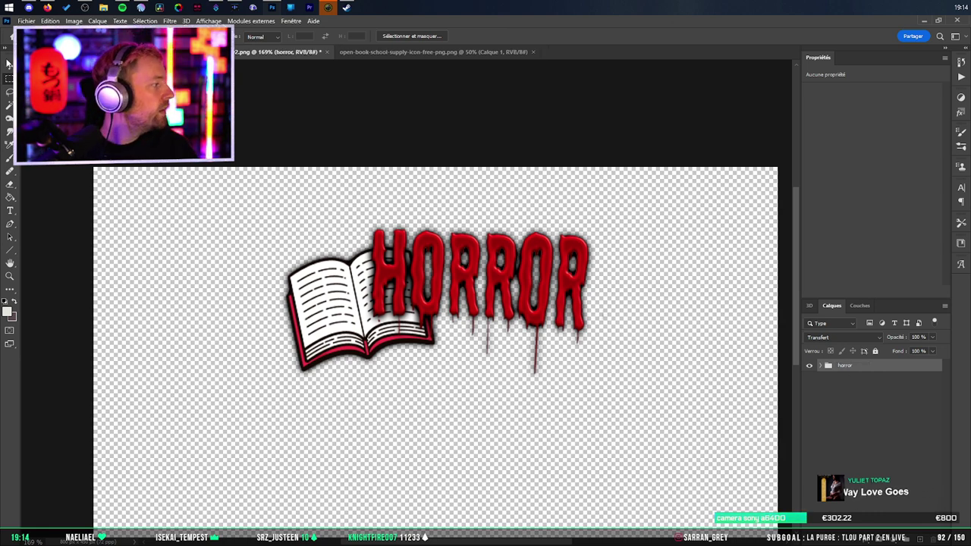
left_click_drag(434, 262, 122, 53)
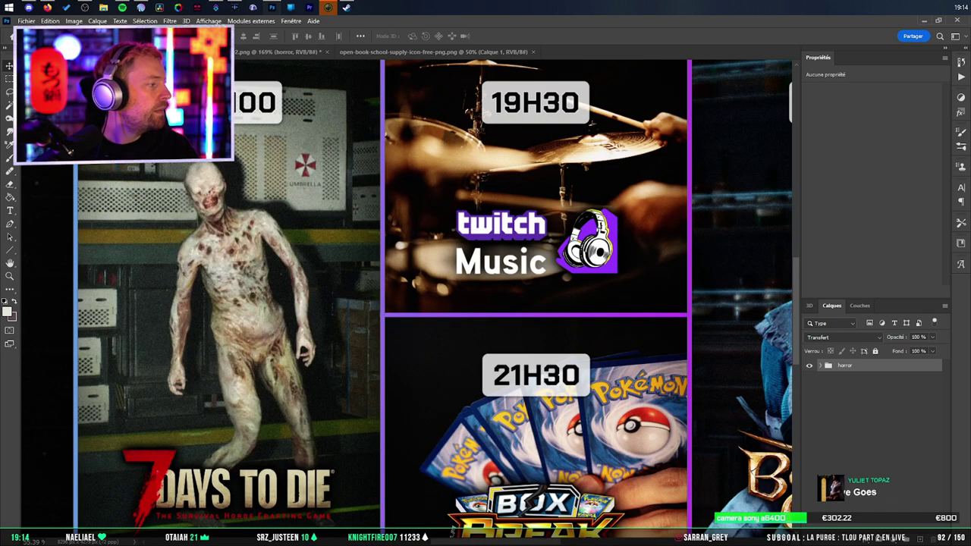
left_click(551, 252)
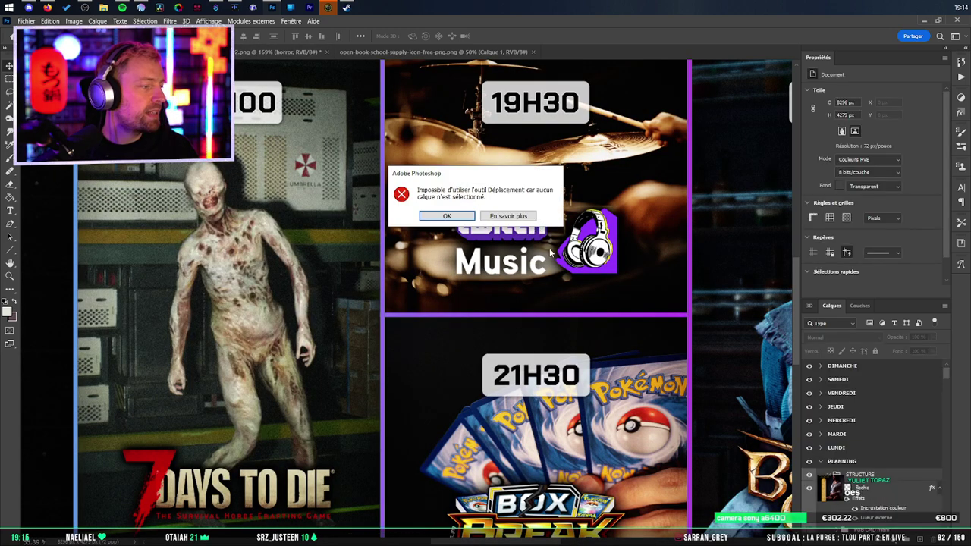
left_click(447, 216)
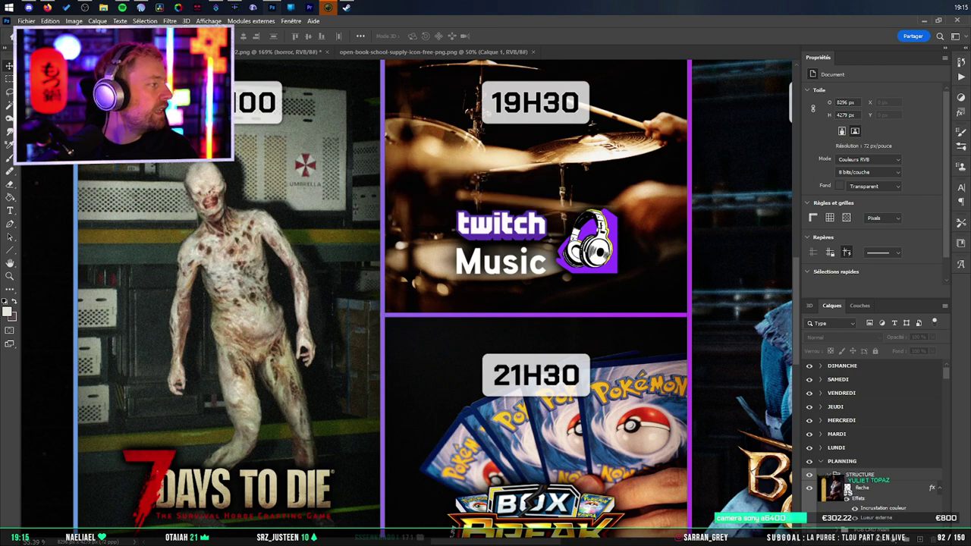
left_click(461, 226)
scroll(713, 298, "down", 1)
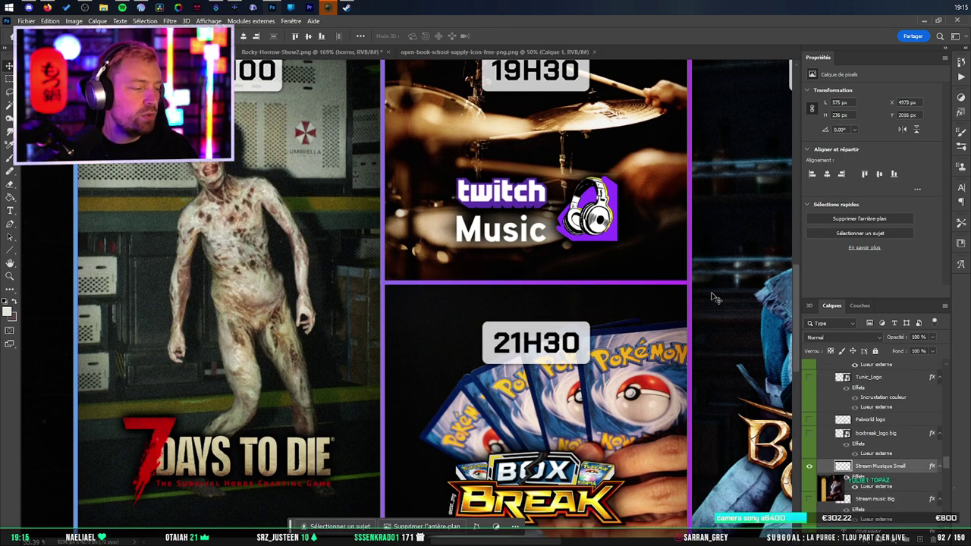
Close the Rocky Horror Show image tab in the browser, then return to the horror logo document in Photoshop.
left_click(47, 8)
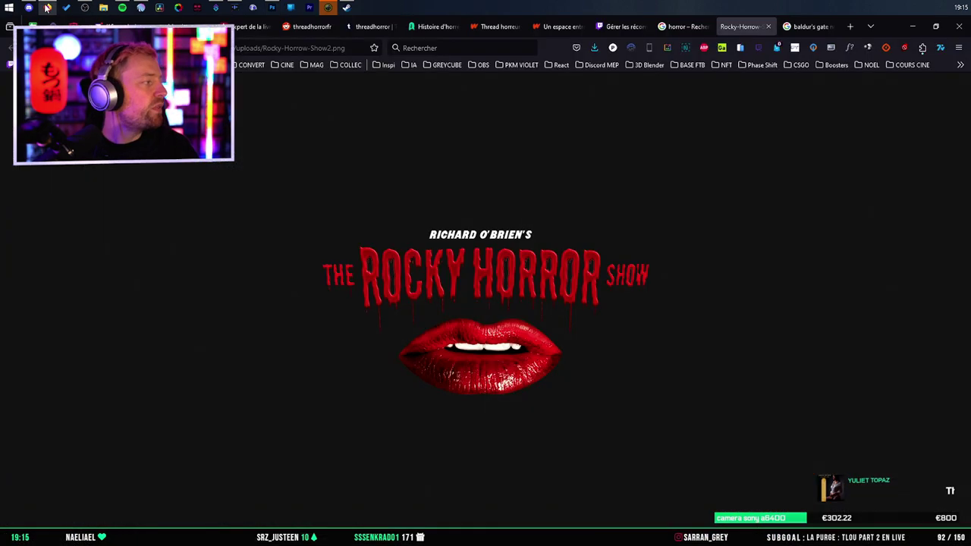
left_click(769, 27)
left_click(910, 26)
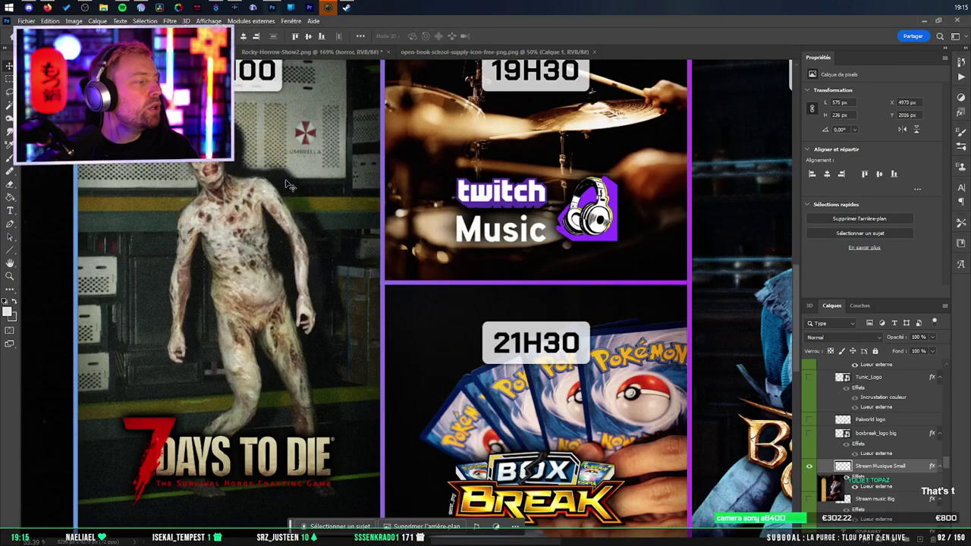
left_click(311, 52)
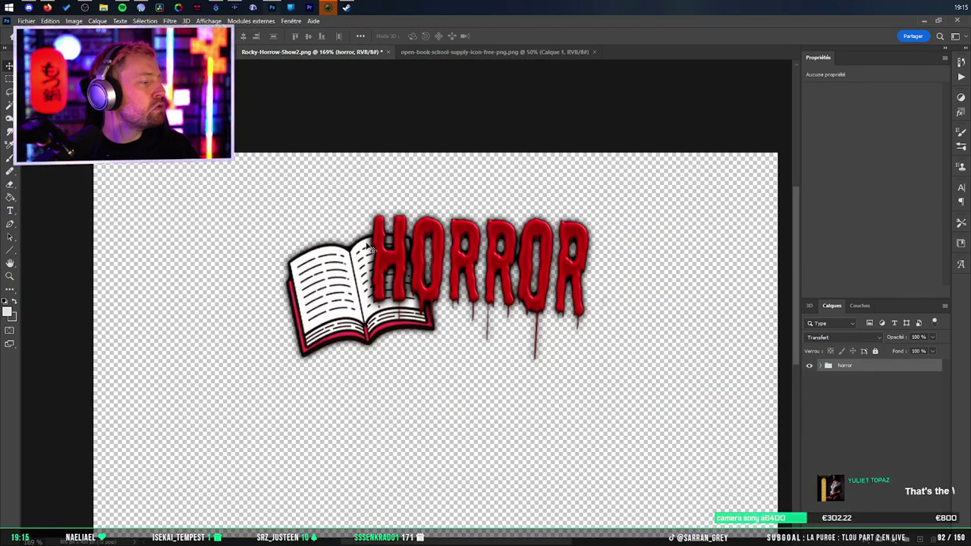
left_click_drag(368, 244, 173, 50)
key("ctrl+z")
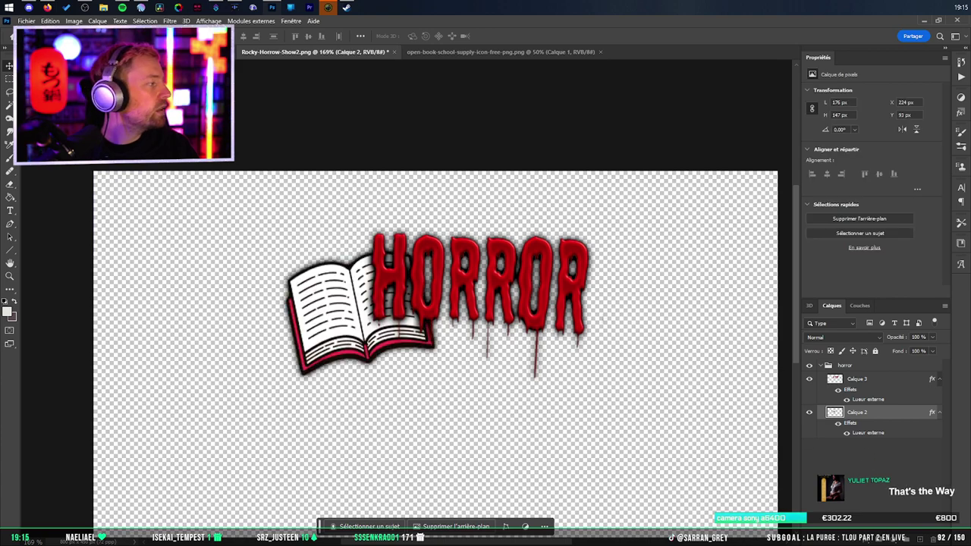
left_click_drag(520, 344, 389, 258)
key("ctrl+z")
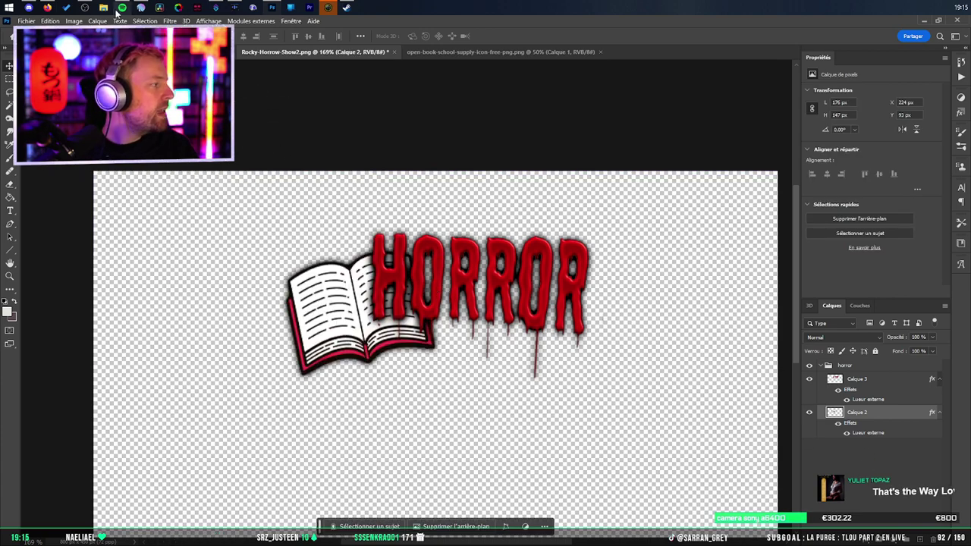
Bring the horror group into the schedule document, enlarge it and position it over the Twitch Music logo in Friday's 19H30 slot.
left_click(860, 367)
left_click_drag(551, 211, 520, 232)
key("ctrl+t")
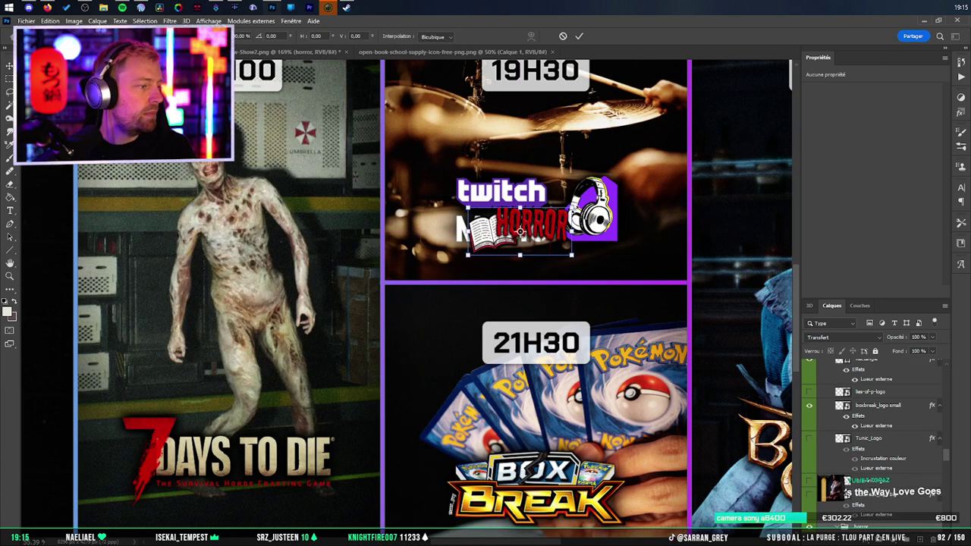
left_click_drag(571, 207, 635, 179)
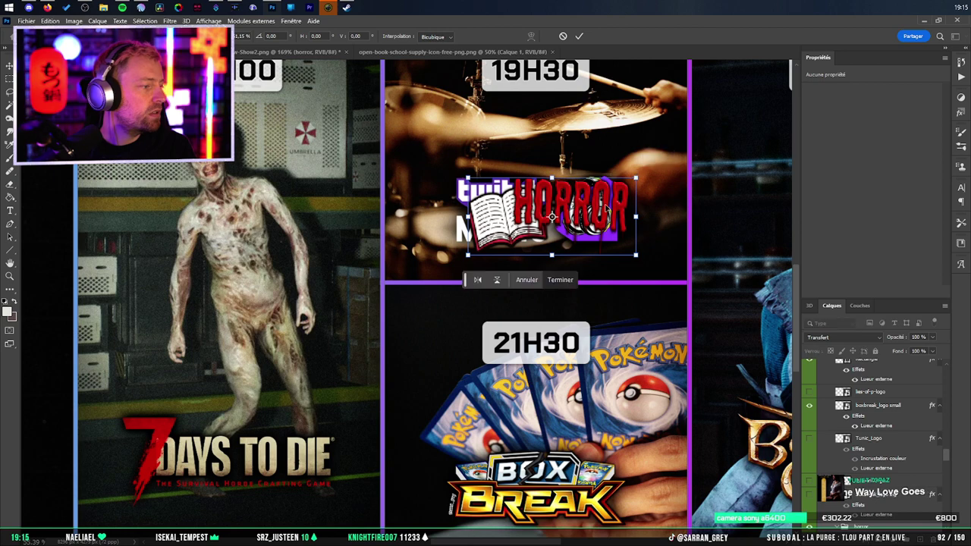
left_click_drag(606, 210, 636, 215)
key("Return")
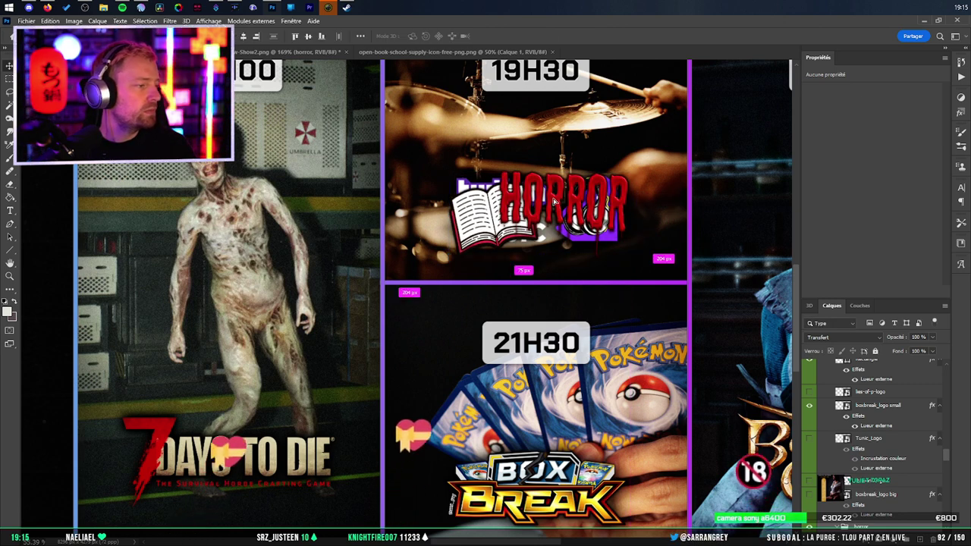
left_click_drag(559, 198, 630, 230)
Collapse the horror group and hide the Stream Musique Small logo layer beneath it.
scroll(628, 205, "down", 2)
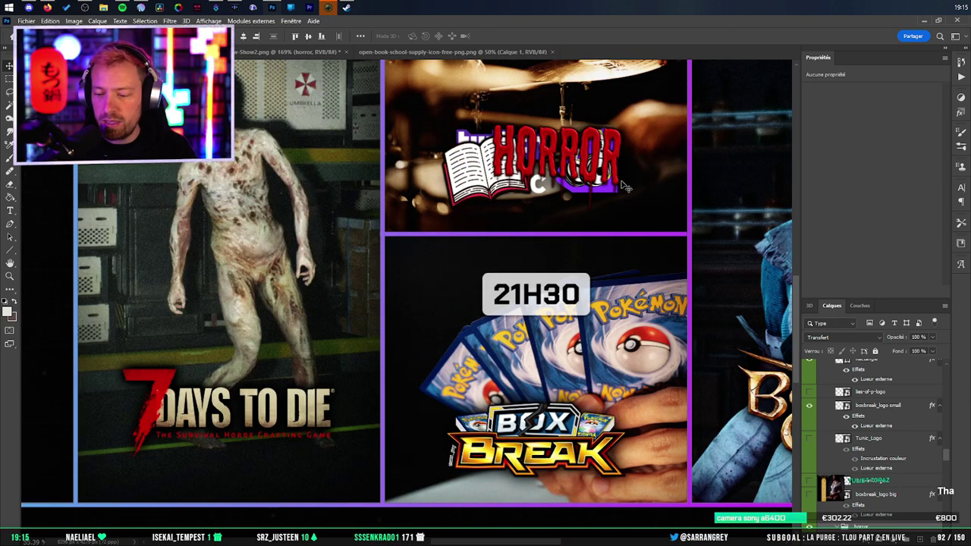
scroll(619, 174, "up", 7)
scroll(859, 452, "down", 3)
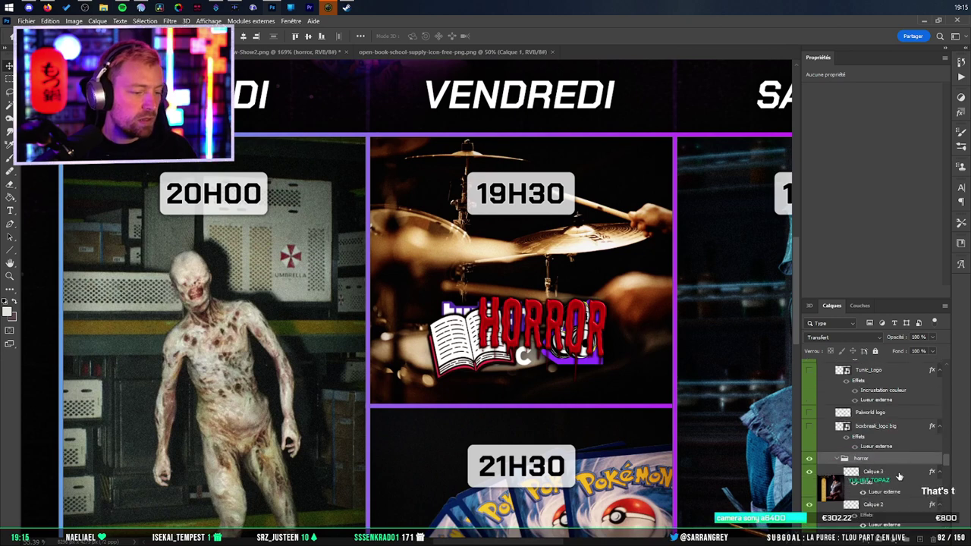
left_click(855, 434)
left_click(809, 431)
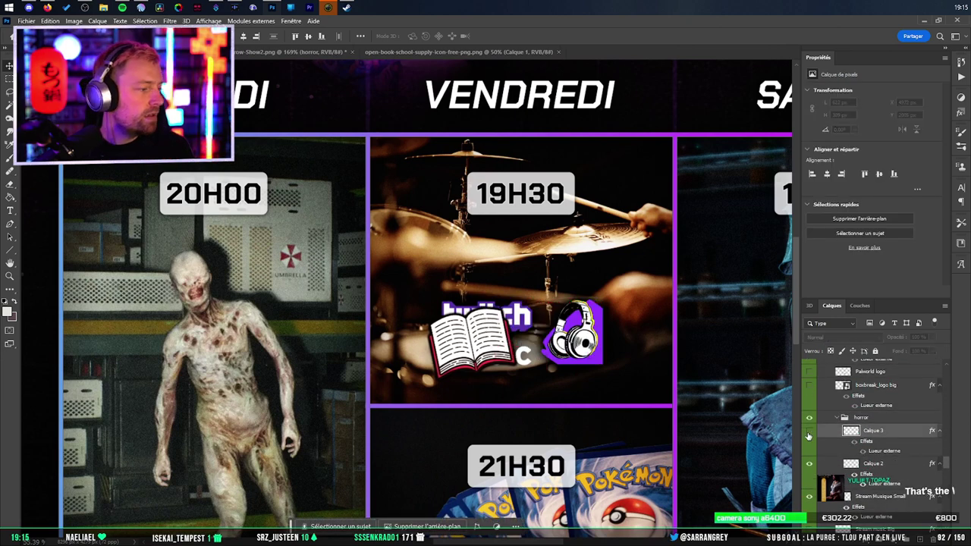
left_click(809, 431)
left_click(836, 417)
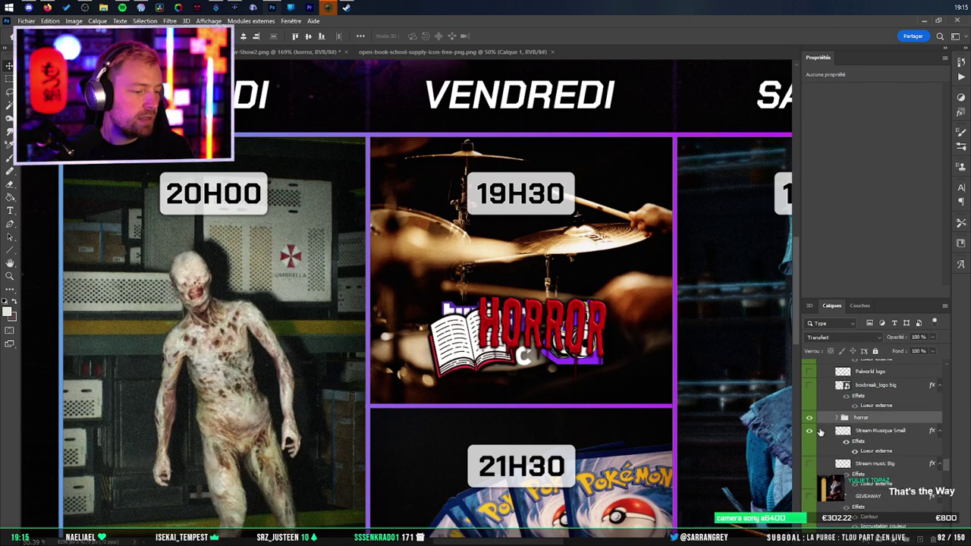
key("ctrl+0")
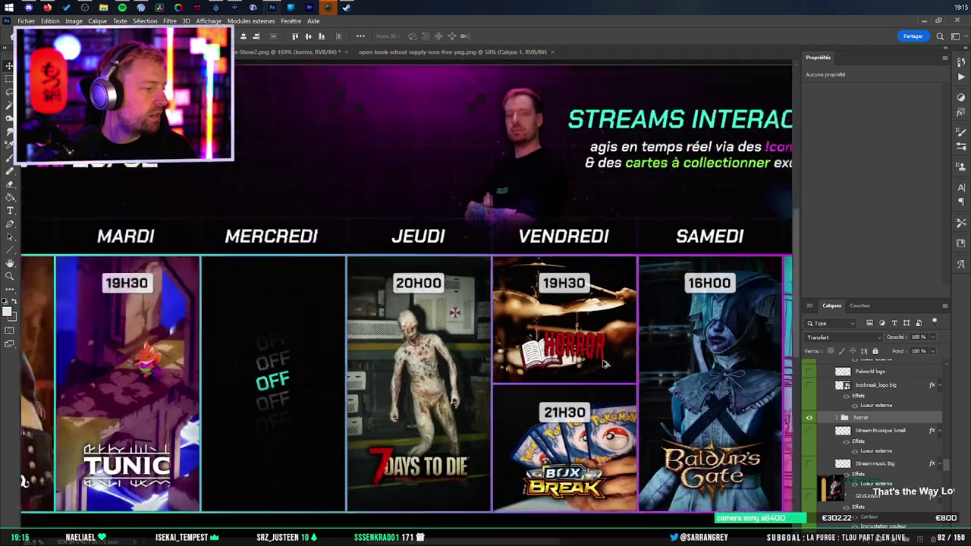
Compare the gaps on both sides of the horror logo using marquee selections, and nudge the logo slightly right to centre it.
scroll(661, 398, "up", 5)
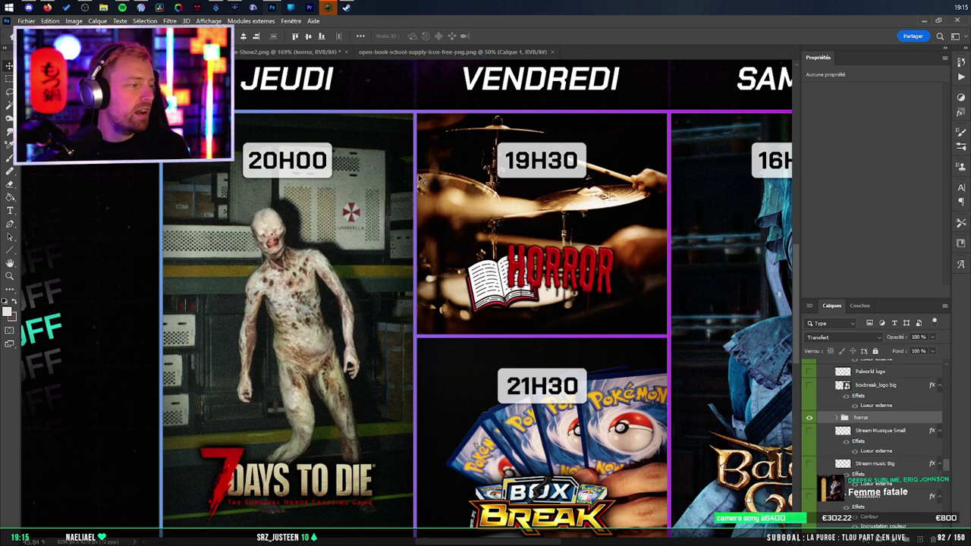
key("m")
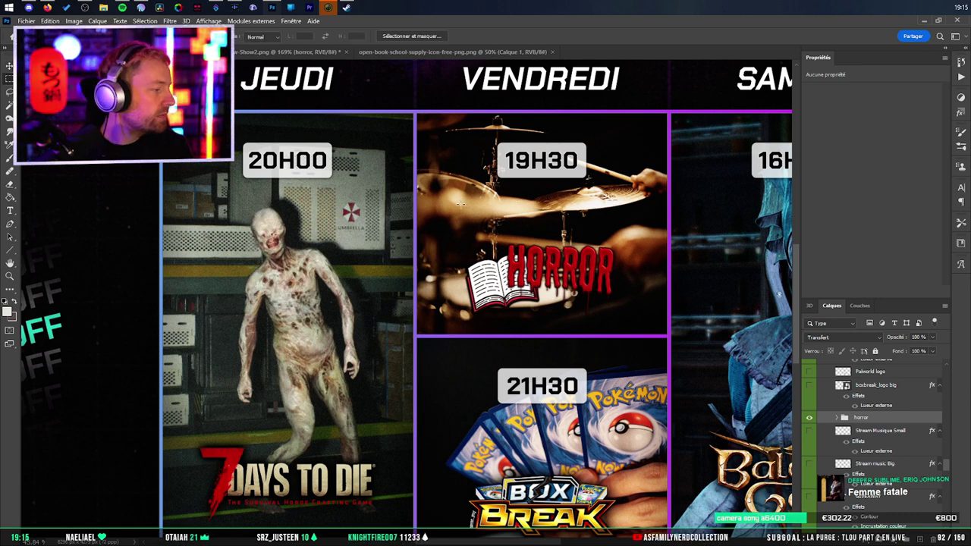
left_click_drag(418, 216, 465, 317)
left_click_drag(441, 305, 641, 312)
left_click(372, 177)
key("v")
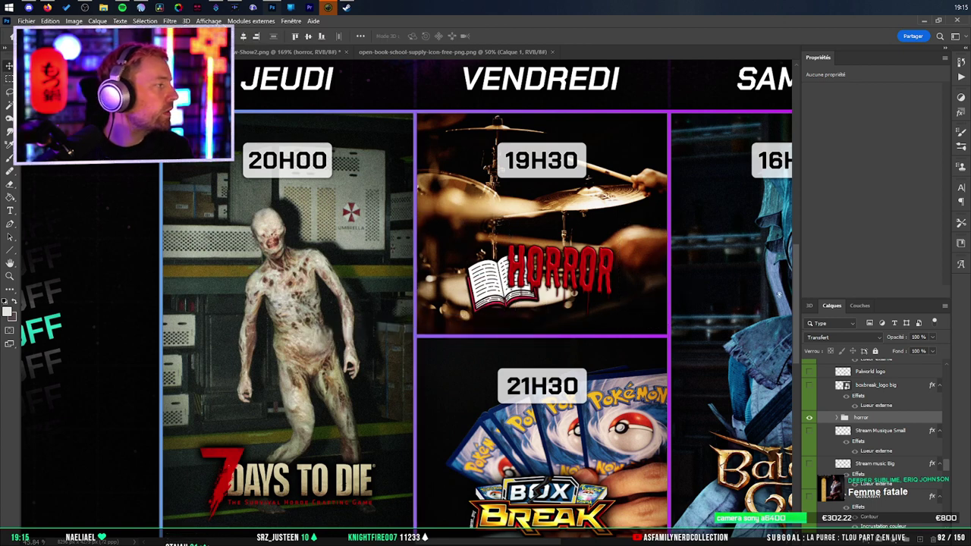
key("Right")
key("Right")
key("Right")
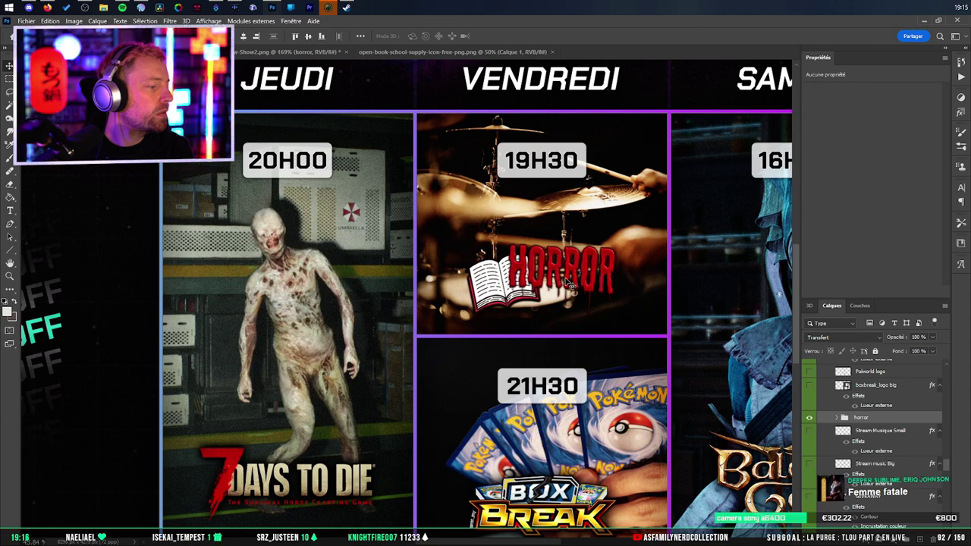
Switch to the browser and run a new image search for horror, browsing the results for suitable artwork.
scroll(580, 283, "down", 2)
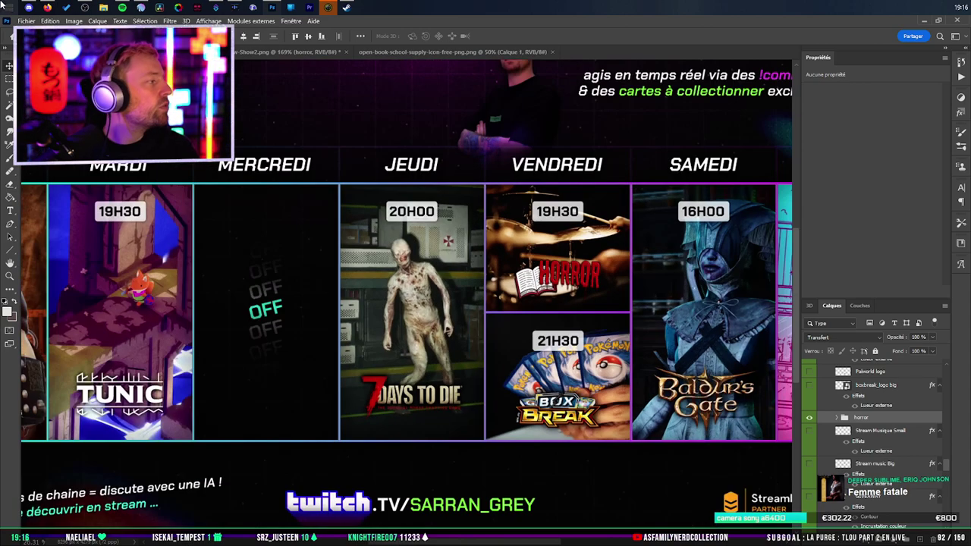
left_click(45, 7)
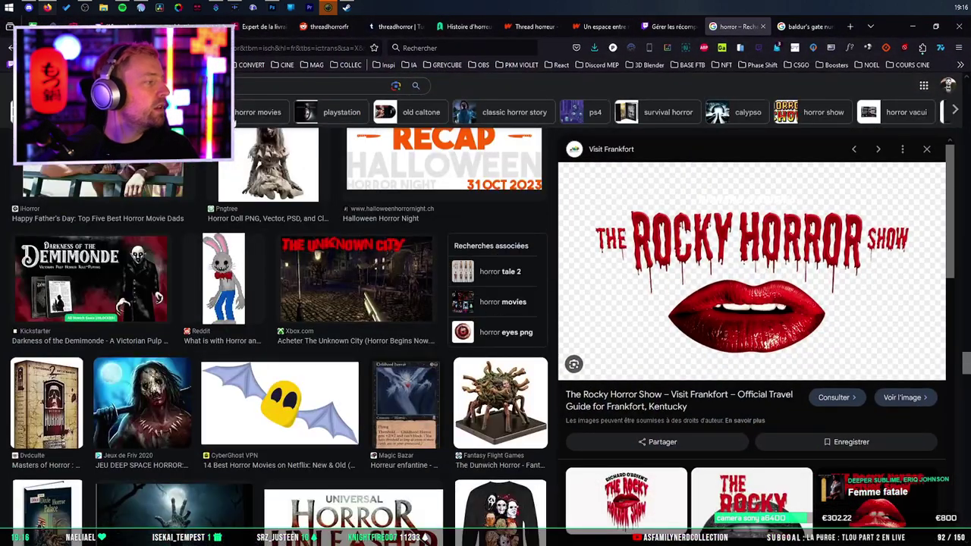
left_click(152, 86)
key("Return")
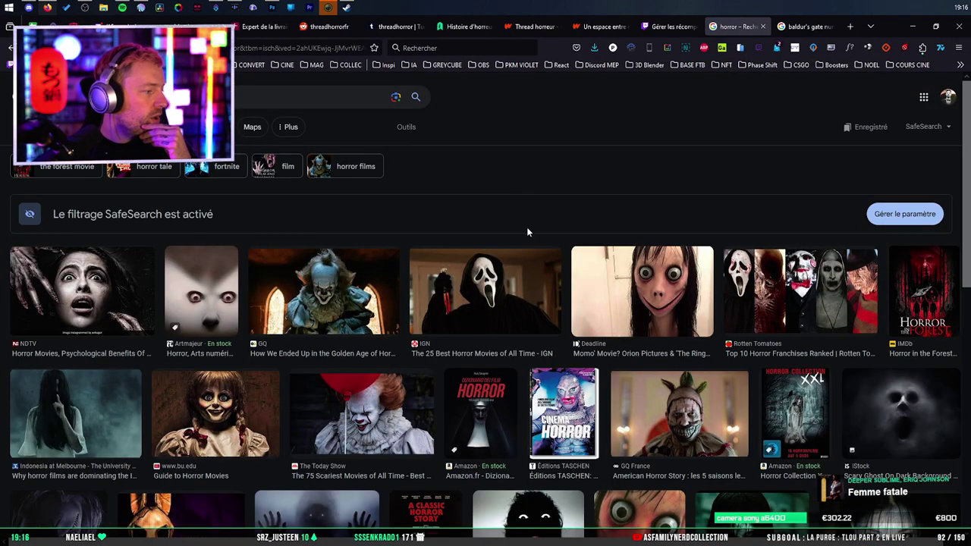
scroll(503, 291, "down", 2)
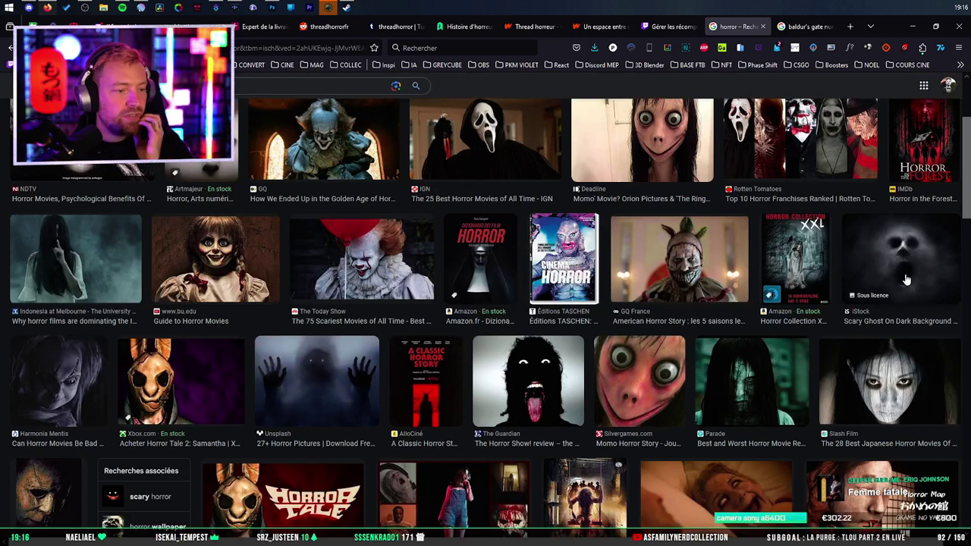
scroll(264, 125, "up", 3)
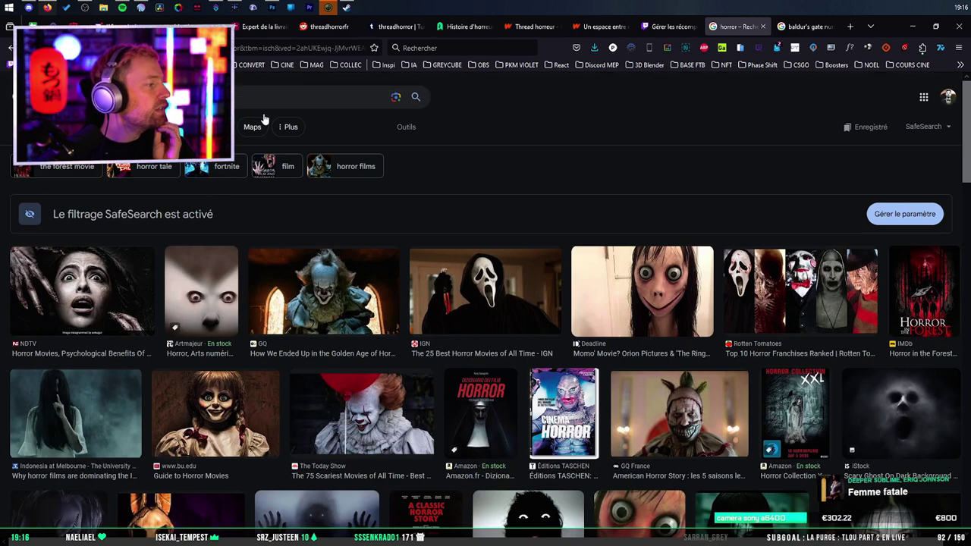
Open the advanced image search and search for horror images larger than 2 Mpx.
left_click(213, 96)
left_click(209, 64)
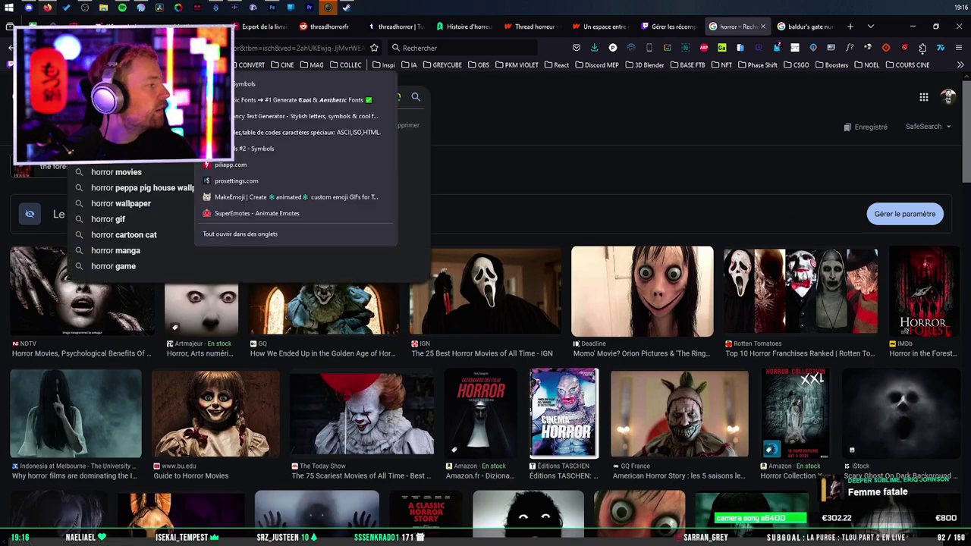
mouse_move(250, 64)
left_click(256, 85)
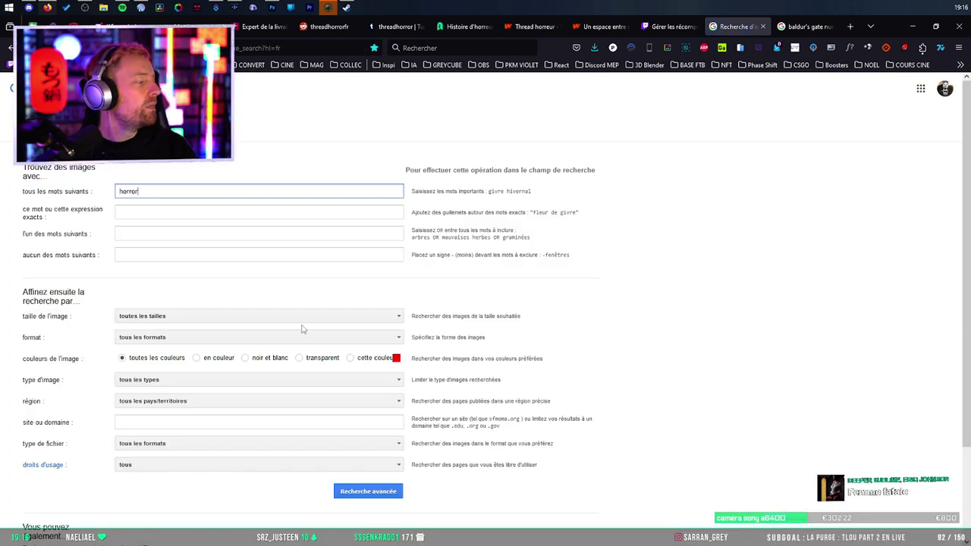
left_click(296, 317)
scroll(217, 397, "down", 2)
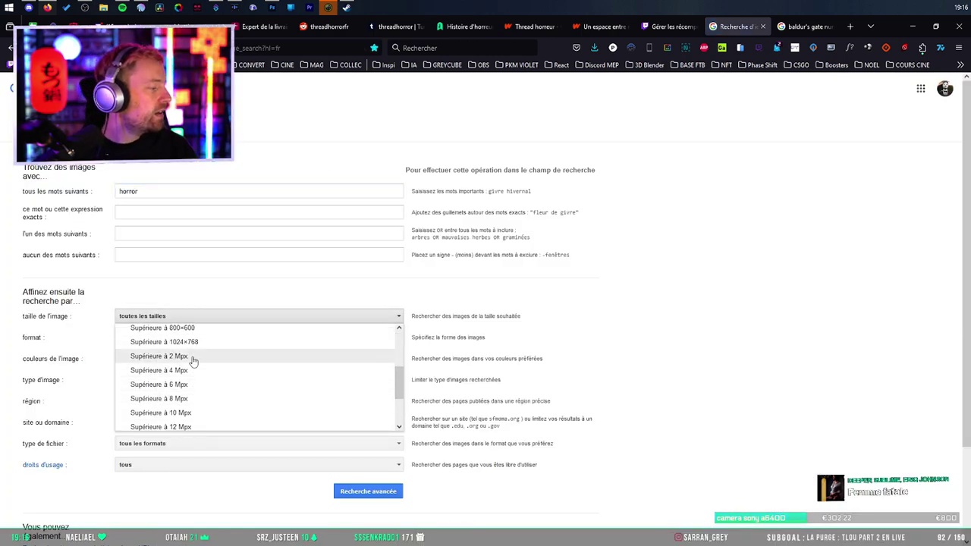
left_click(193, 356)
left_click(395, 491)
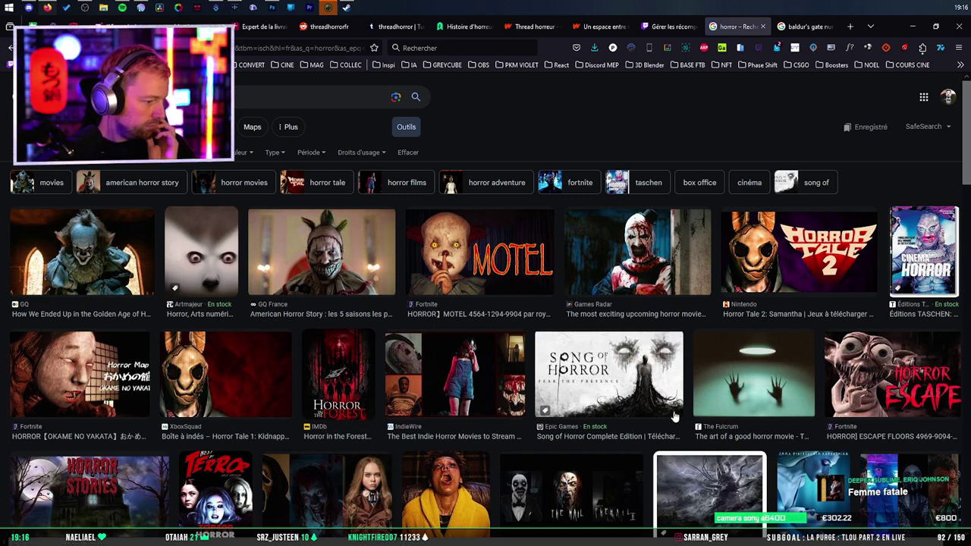
Open The Fulcrum's image of two shadowy hands at full size and copy it.
left_click(762, 393)
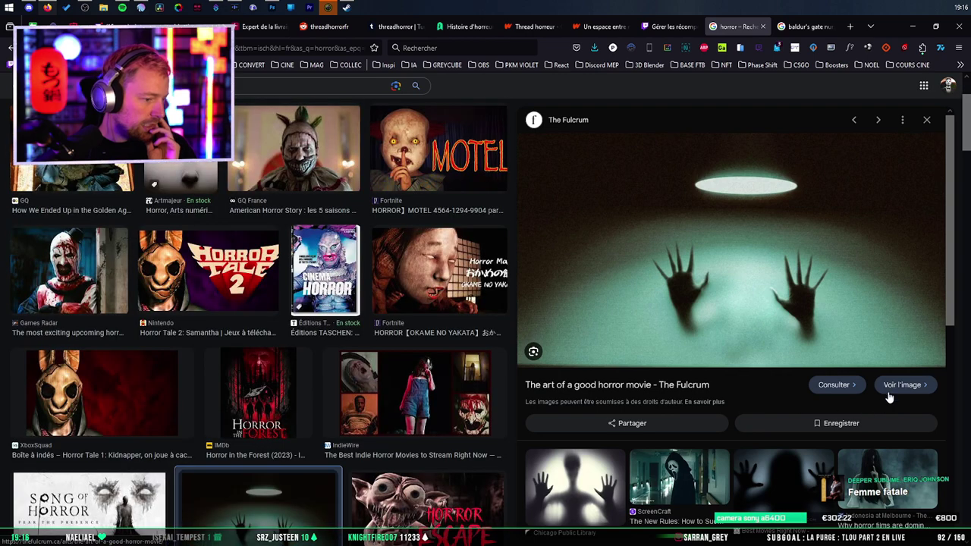
left_click(890, 394)
right_click(525, 265)
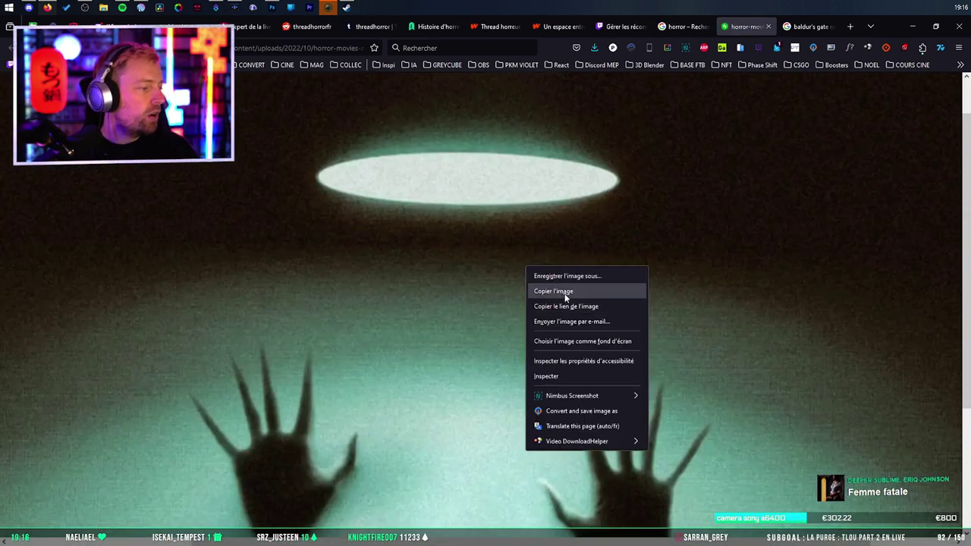
left_click(565, 295)
Return to Photoshop, paste the hands image above the Calque 279 layer, and scale it down to cover Friday's 19H30 slot.
key("alt+Tab")
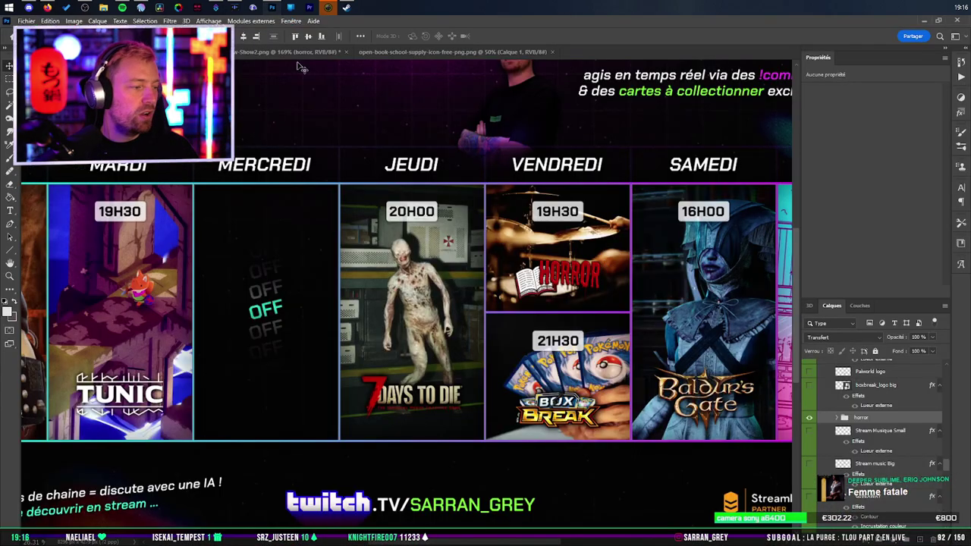
key("ctrl+v")
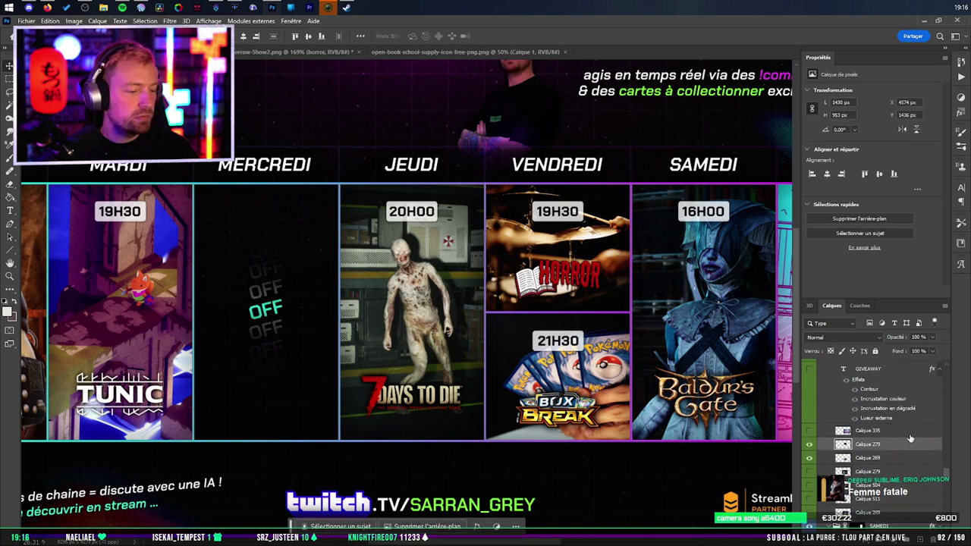
key("ctrl+t")
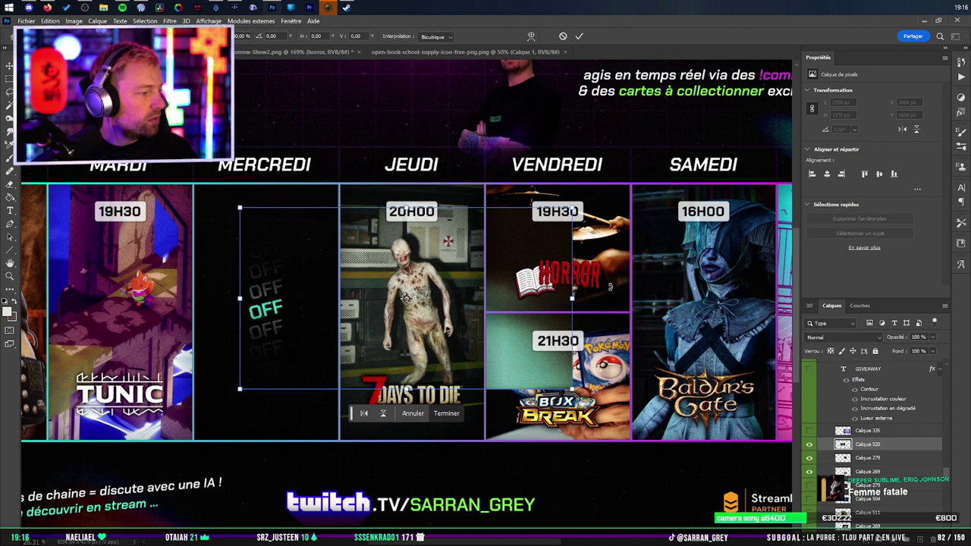
left_click_drag(538, 247, 684, 224)
left_click_drag(552, 367, 552, 314)
left_click_drag(670, 248, 715, 247)
mouse_move(600, 234)
left_mouse_down()
mouse_move(579, 232)
mouse_move(613, 240)
left_mouse_up()
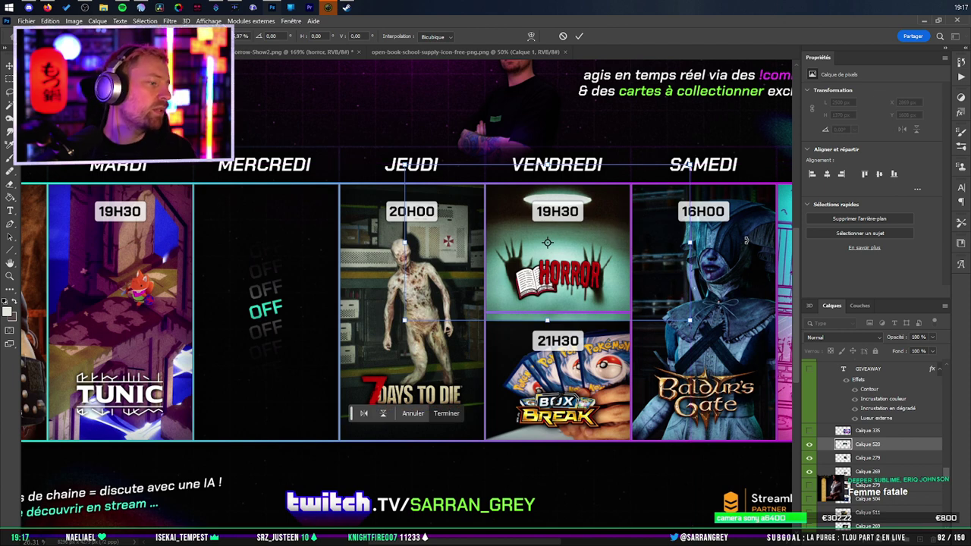
Try tilting the hands image in both directions with small position adjustments, and undo these changes.
left_click_drag(746, 240, 760, 248)
left_click_drag(616, 240, 618, 242)
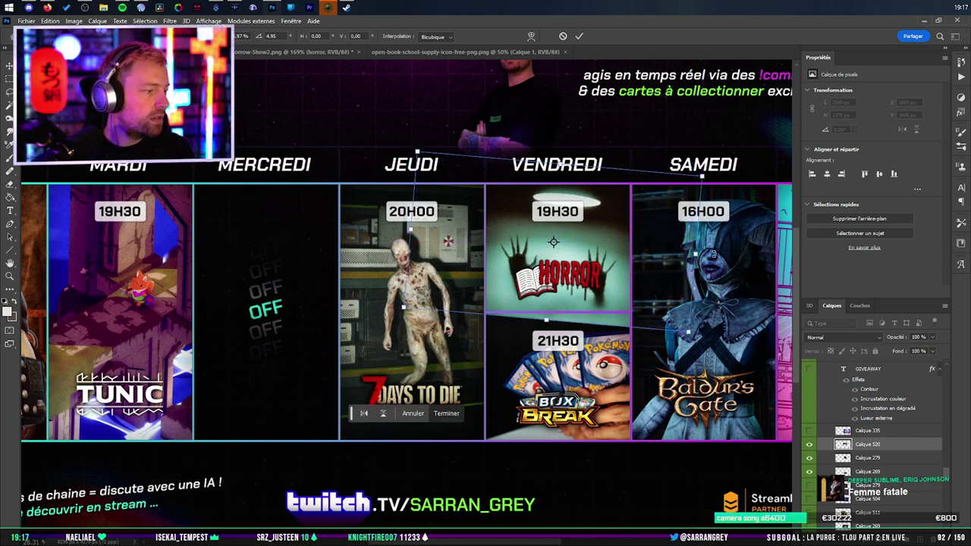
left_click_drag(714, 254, 711, 212)
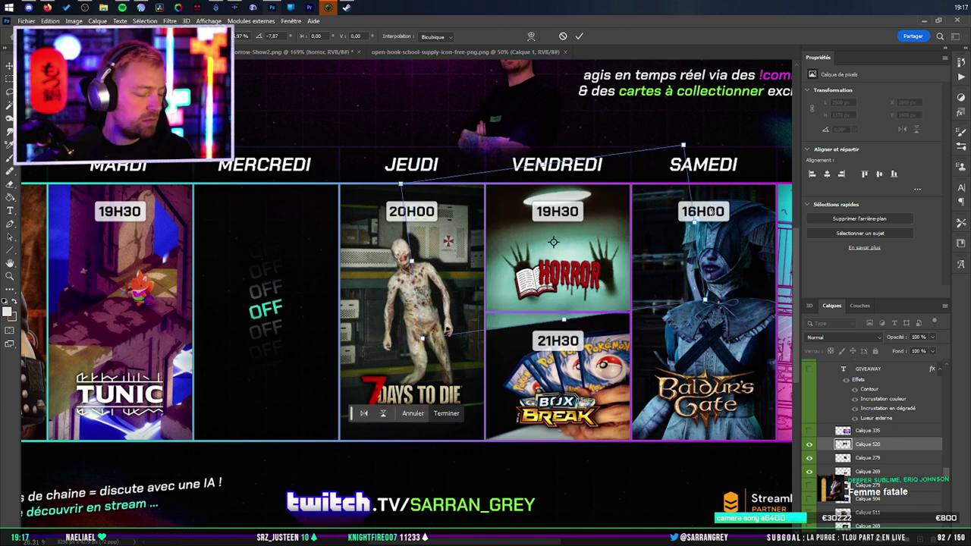
key("ctrl+z")
key("ctrl+z")
key("ctrl+z")
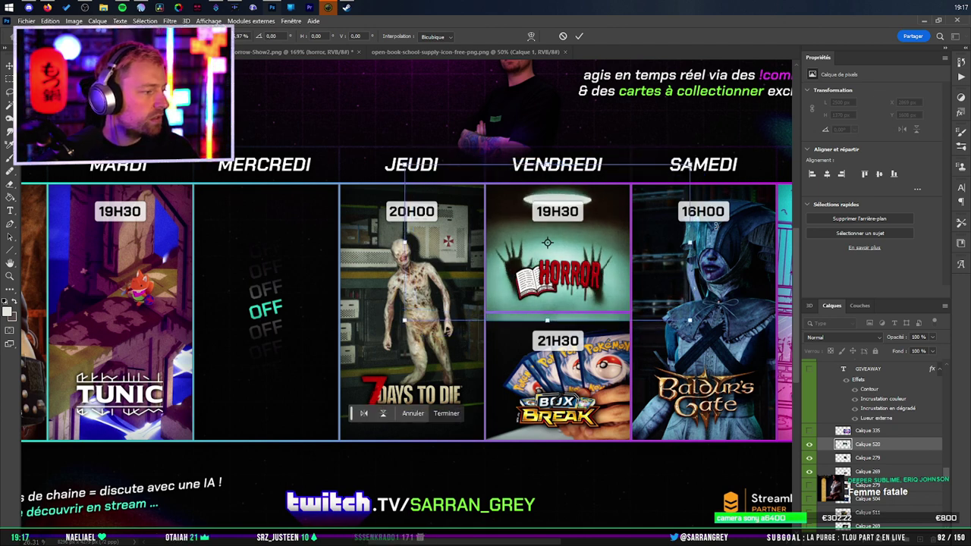
Apply the transform, and delete the part of the hands image that extends below the 19H30 slot into the 21H30 slot.
key("Return")
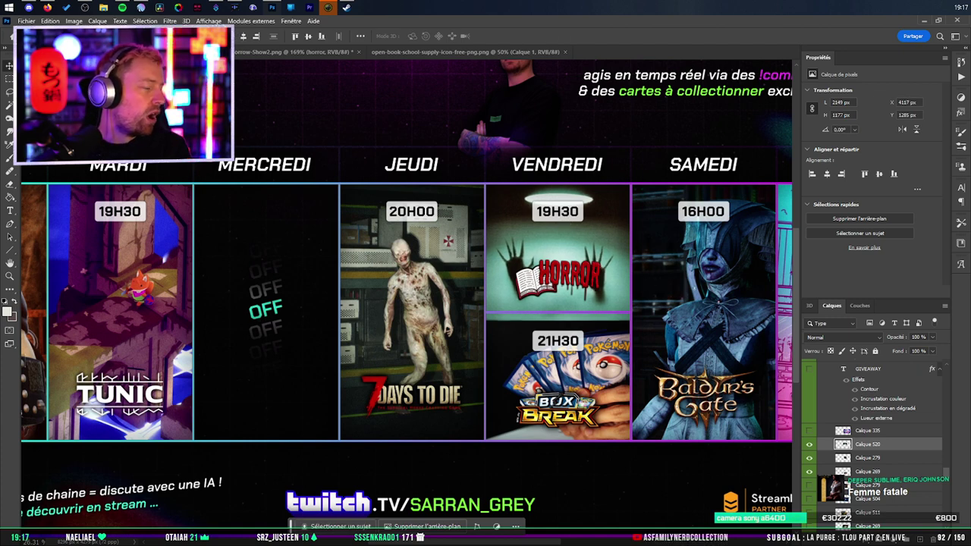
key("m")
left_click_drag(367, 409, 726, 311)
key("Delete")
key("ctrl+d")
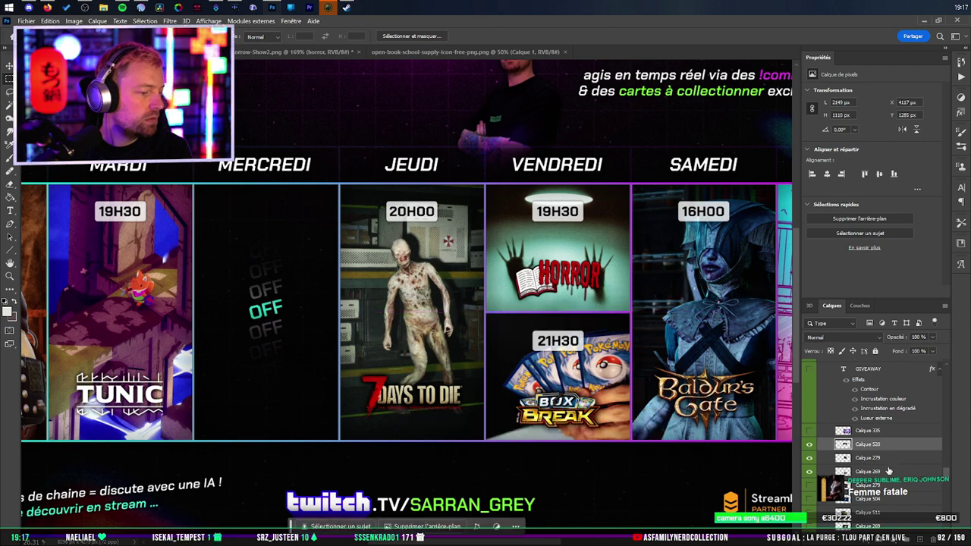